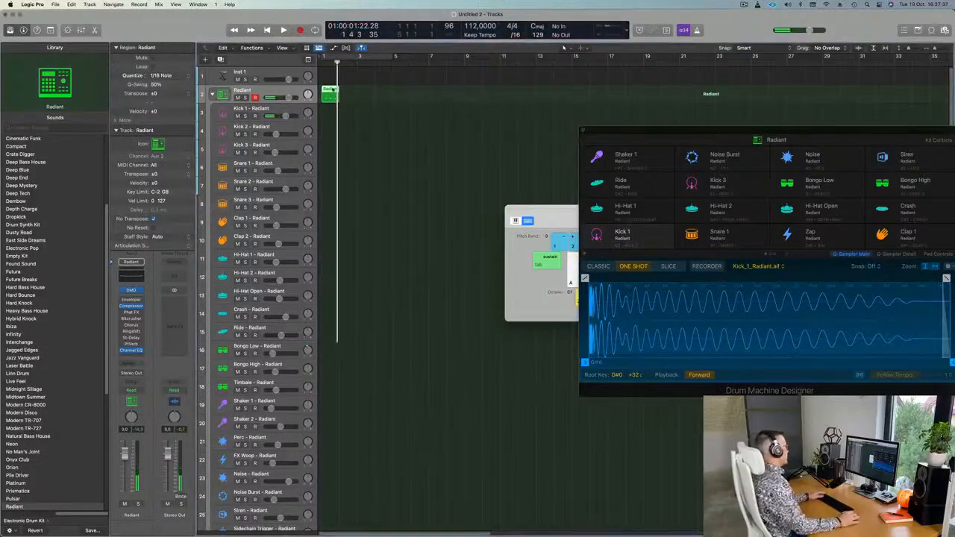
Show the Radiant region's notes in the Piano Roll and loop playback over the first bars.
key(p)
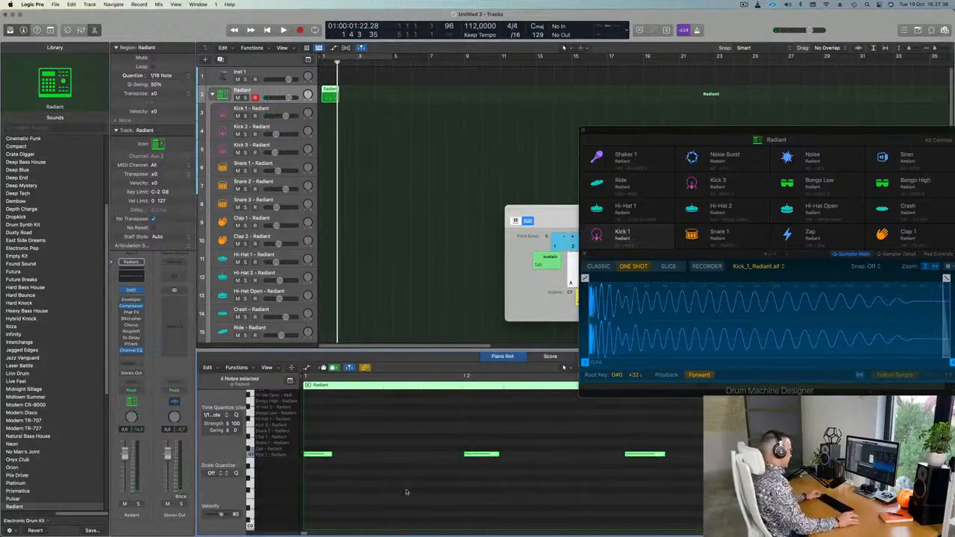
scroll(400, 485, down, 2)
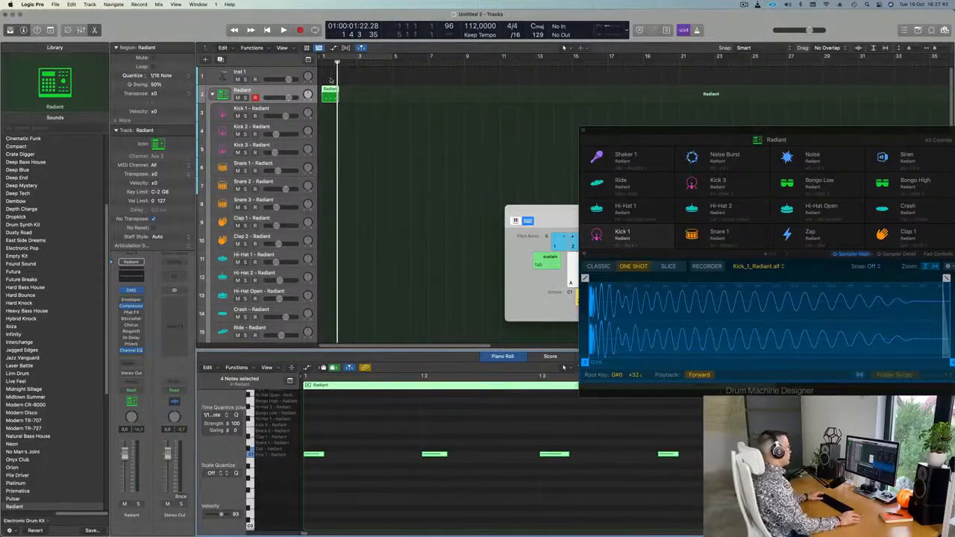
click(361, 58)
key(space)
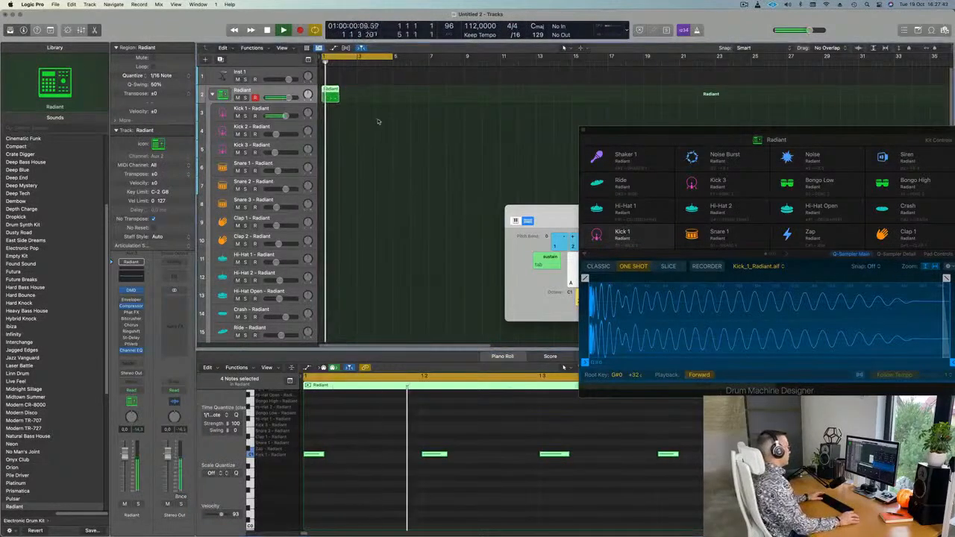
Move the Radiant region onto Kick 1 and transpose all its notes down to the kick pitch.
drag(329, 91, 331, 112)
key(super+a)
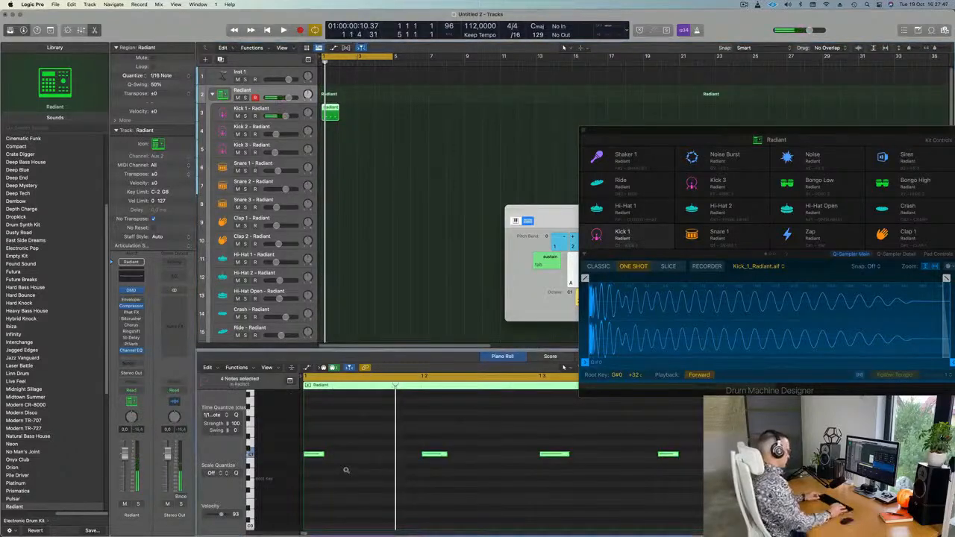
key(alt+shift+Down)
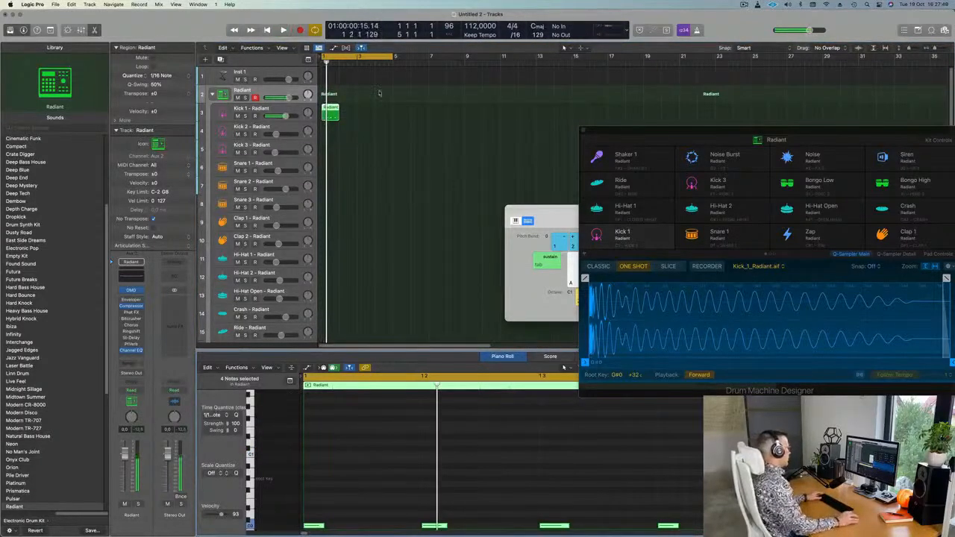
Repeat the kick region into four back-to-back copies and audition the pattern.
click(334, 117)
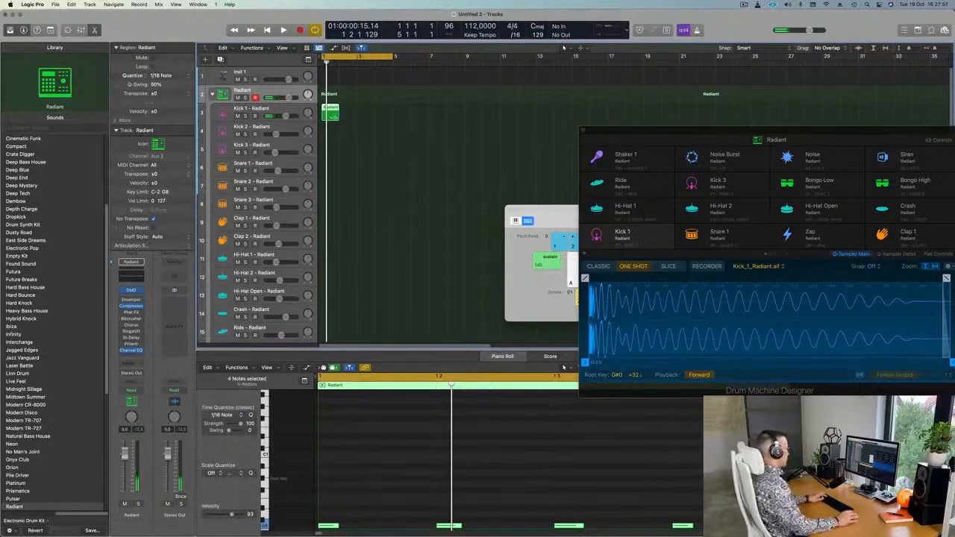
key(super+r)
key(super+r)
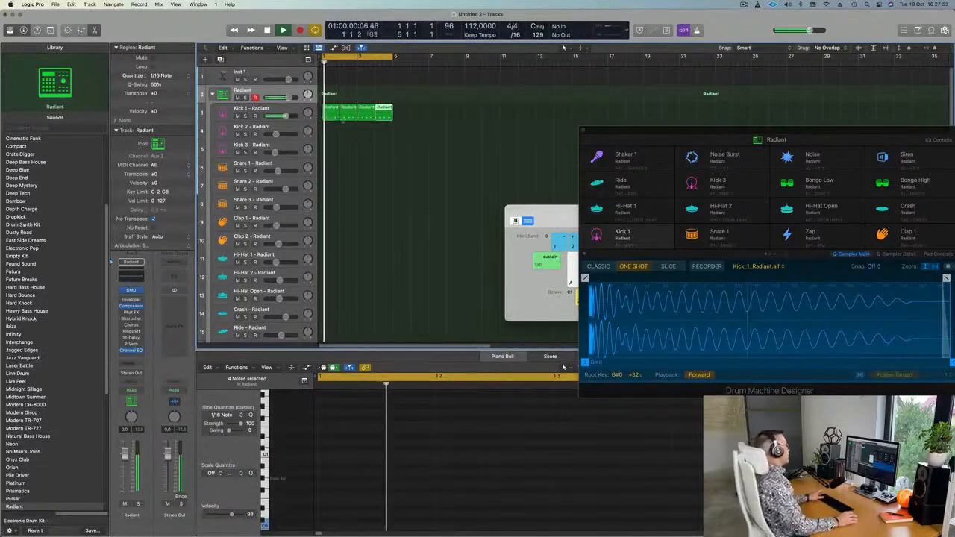
click(245, 109)
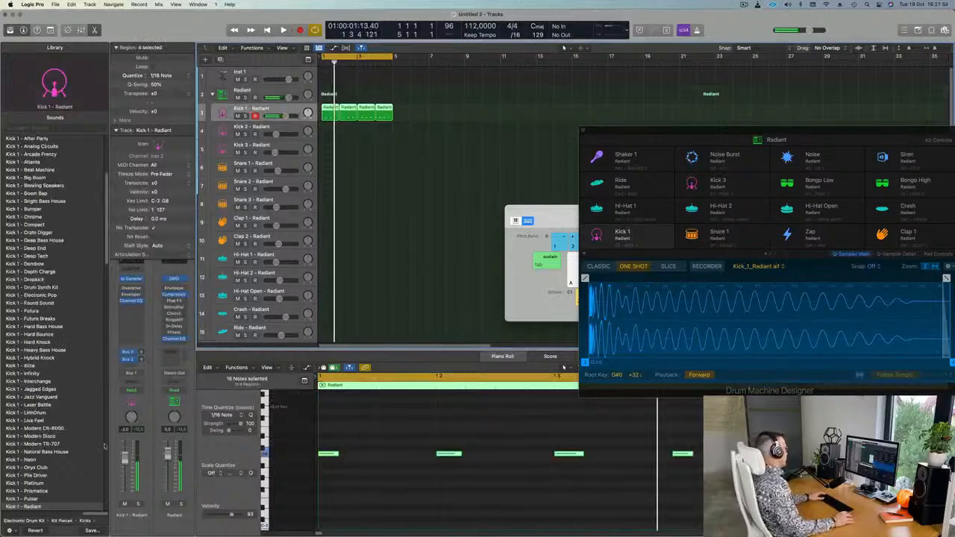
key(space)
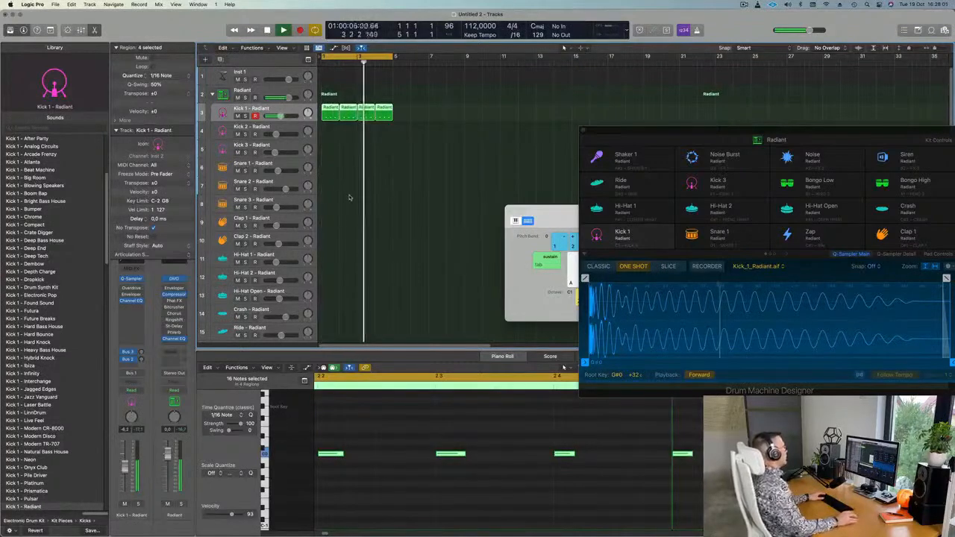
key(space)
click(366, 125)
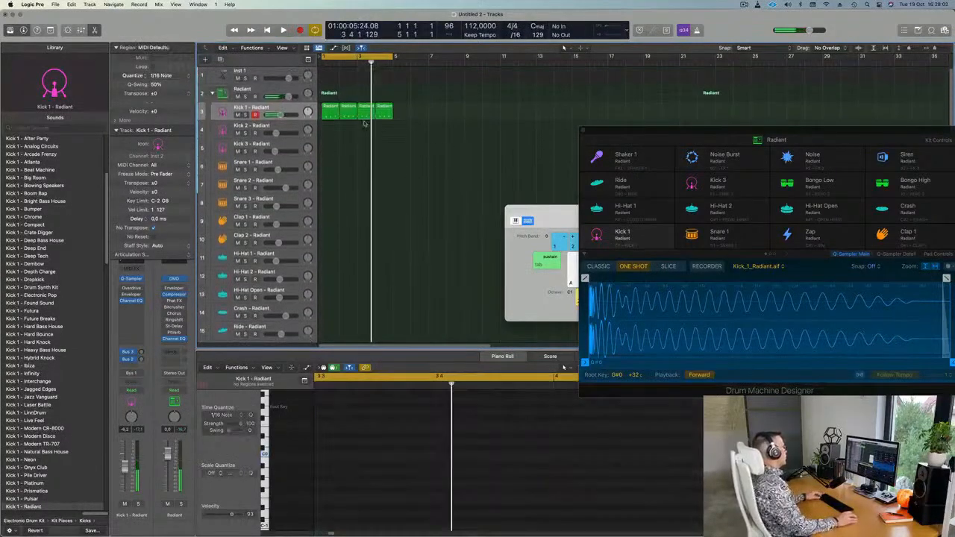
Copy the first kick region onto Hi-Hat 1 and repeat it.
drag(335, 111, 326, 257)
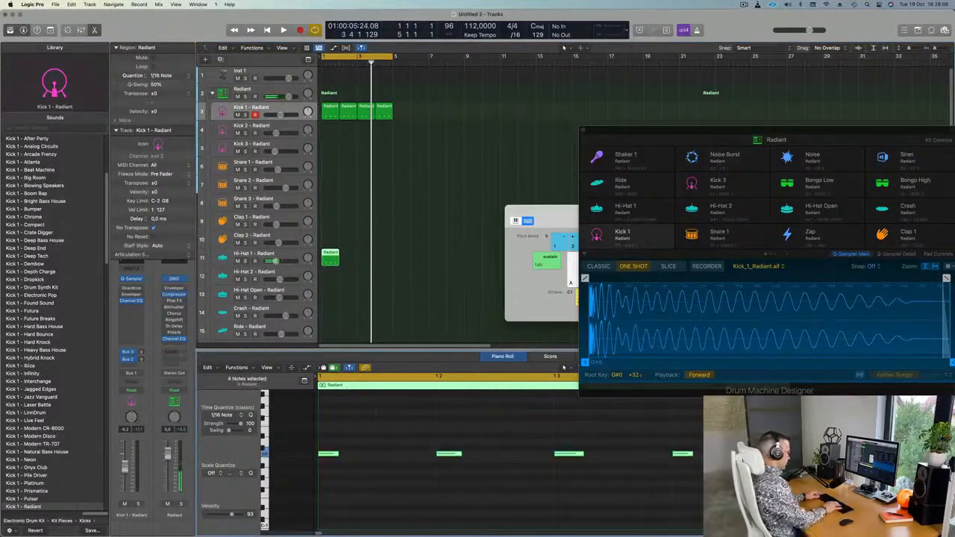
key(space)
key(space)
click(363, 261)
click(330, 258)
key(super+r)
key(super+r)
Audition the four hi-hat regions, then copy the first hi-hat region down to Bongo High.
key(space)
click(255, 253)
key(space)
key(space)
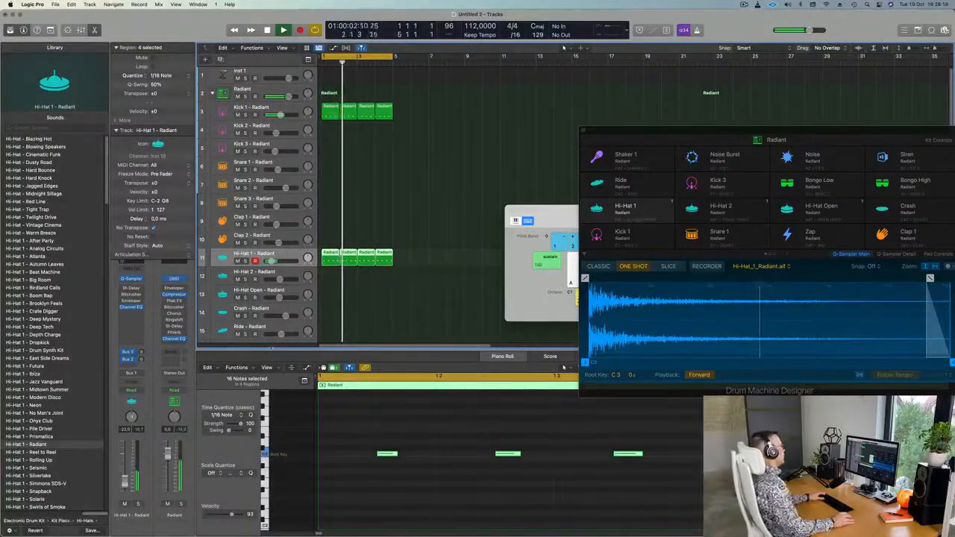
scroll(403, 258, down, 3)
scroll(403, 259, down, 3)
scroll(428, 241, down, 1)
key(space)
click(329, 143)
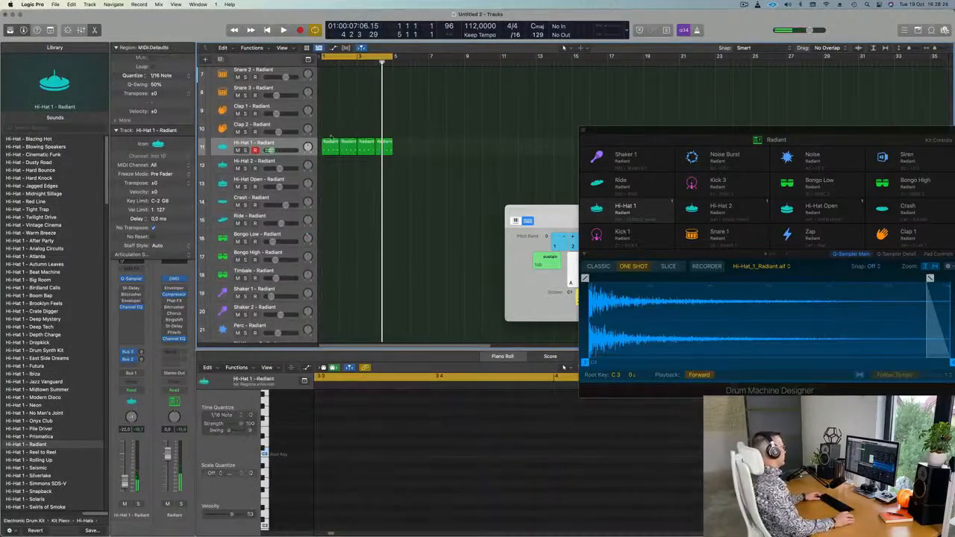
drag(329, 142, 330, 254)
Delete three notes from the bongo region, leaving a single bongo hit.
key(space)
scroll(380, 434, down, 2)
key(space)
drag(418, 426, 675, 512)
key(Delete)
key(space)
key(space)
drag(360, 431, 406, 487)
key(space)
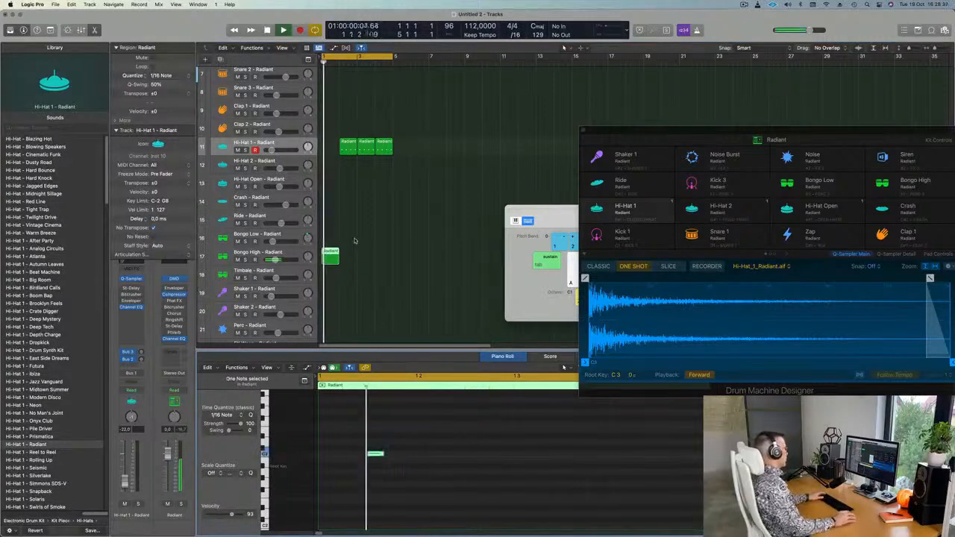
Restore the hi-hat at bar 1, repeat Bongo High to bar 5, and nudge its note later.
key(space)
mouse_move(349, 142)
mouse_down()
mouse_move(333, 144)
mouse_move(349, 147)
mouse_up()
key(space)
click(328, 258)
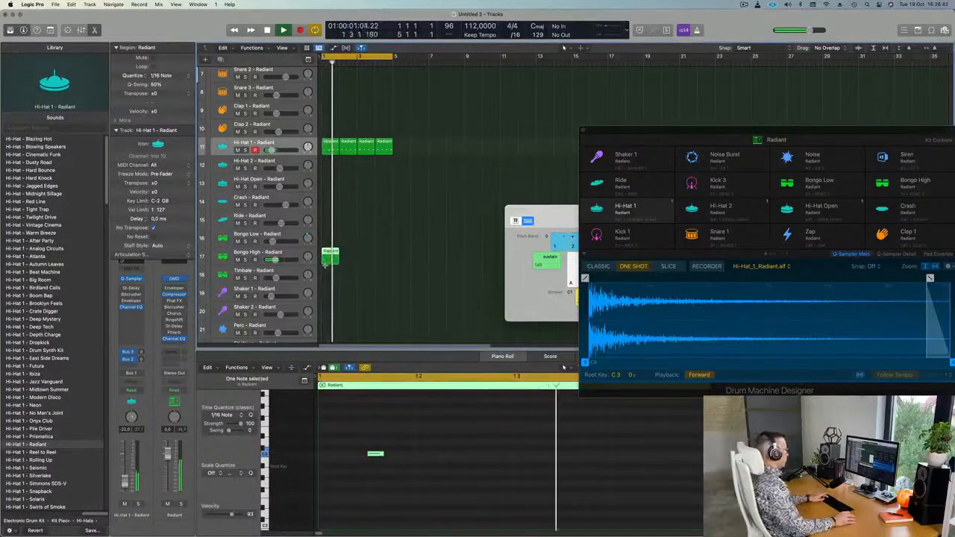
key(super+r)
key(super+r)
key(super+r)
drag(428, 253, 330, 238)
click(336, 237)
key(alt+Right)
key(alt+Right)
key(alt+Right)
key(alt+Right)
key(alt+Right)
key(alt+Right)
key(alt+Right)
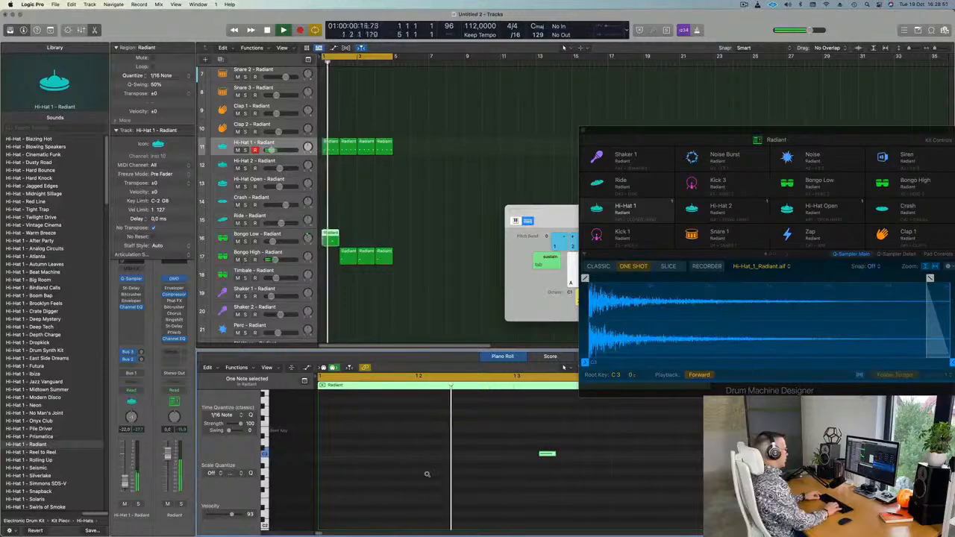
mouse_move(349, 256)
mouse_down()
mouse_move(335, 256)
mouse_move(344, 258)
mouse_up()
Audition the pattern and repeat the Bongo Low region across the bars.
key(Return)
key(space)
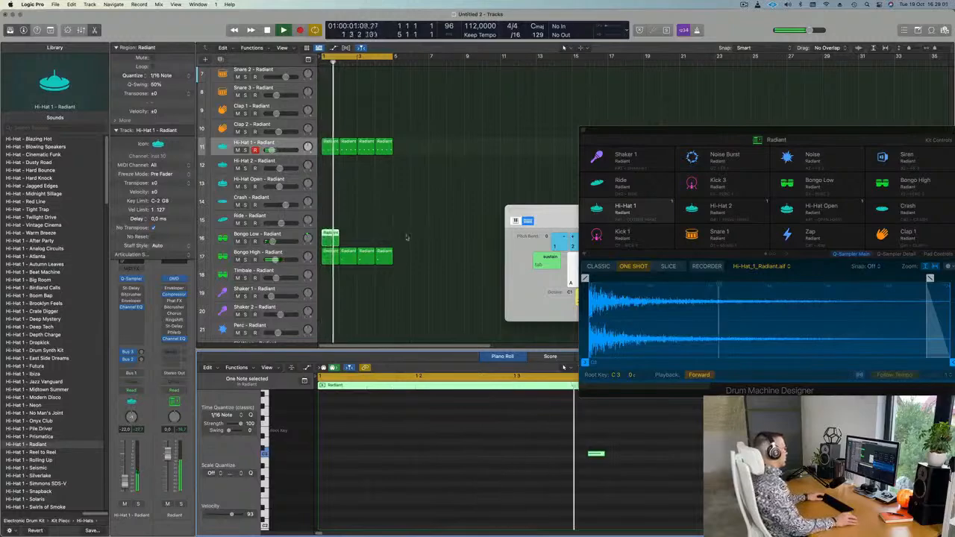
click(345, 234)
click(331, 235)
key(super+r)
key(super+r)
key(super+r)
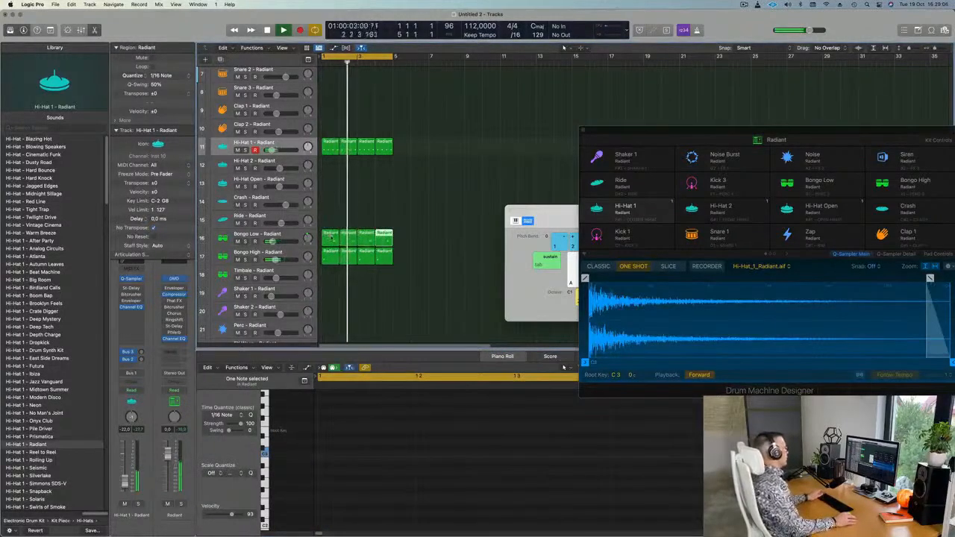
scroll(342, 222, down, 3)
scroll(346, 226, up, 5)
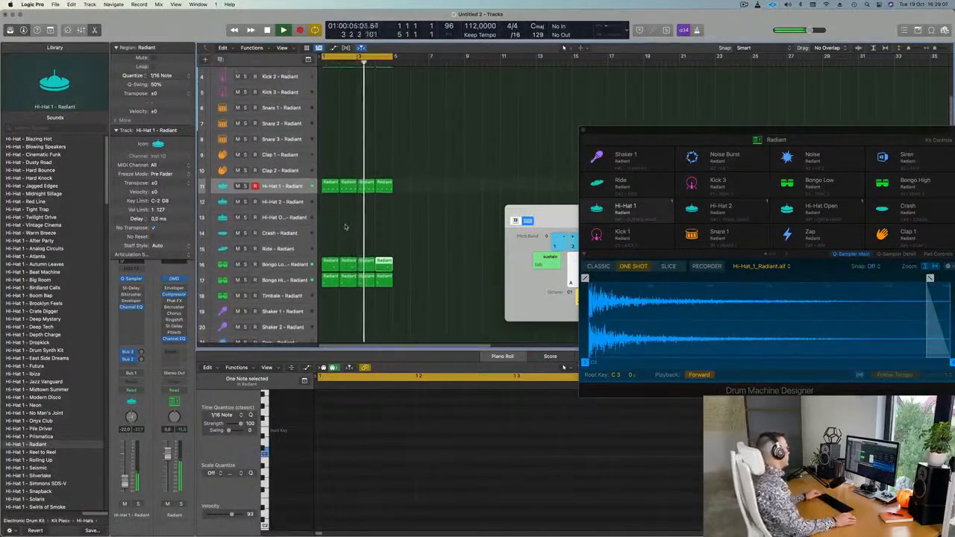
scroll(347, 226, down, 1)
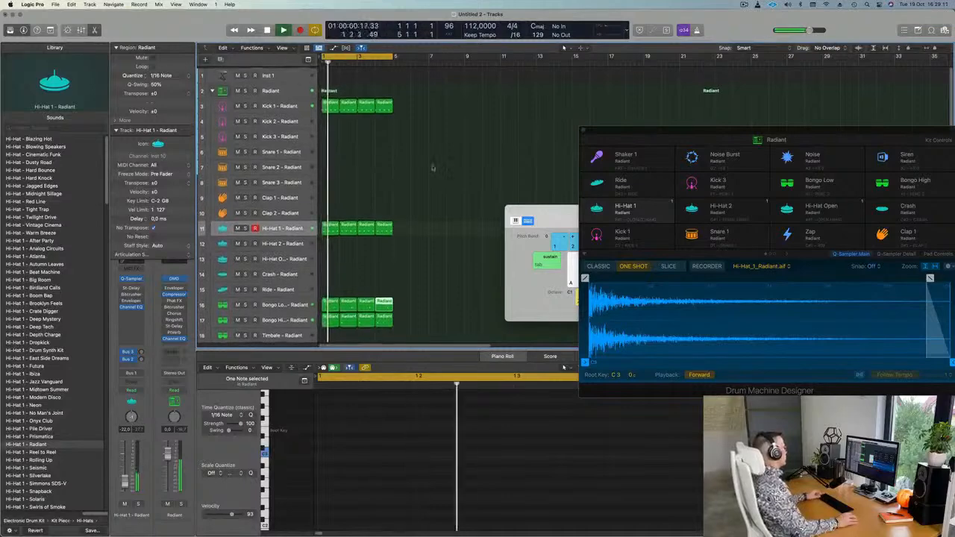
Copy the Kick 1 region onto Clap 1 and trim it to two clap notes.
click(329, 103)
drag(331, 112, 328, 203)
key(space)
key(space)
mouse_move(333, 441)
mouse_down()
mouse_move(398, 458)
mouse_move(683, 488)
mouse_up()
key(space)
drag(363, 429, 328, 472)
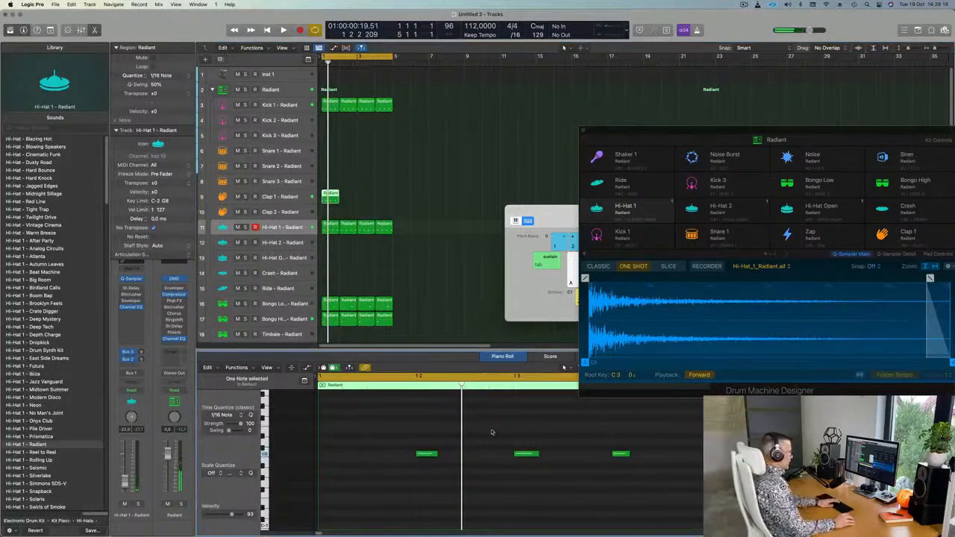
key(Delete)
drag(393, 431, 640, 494)
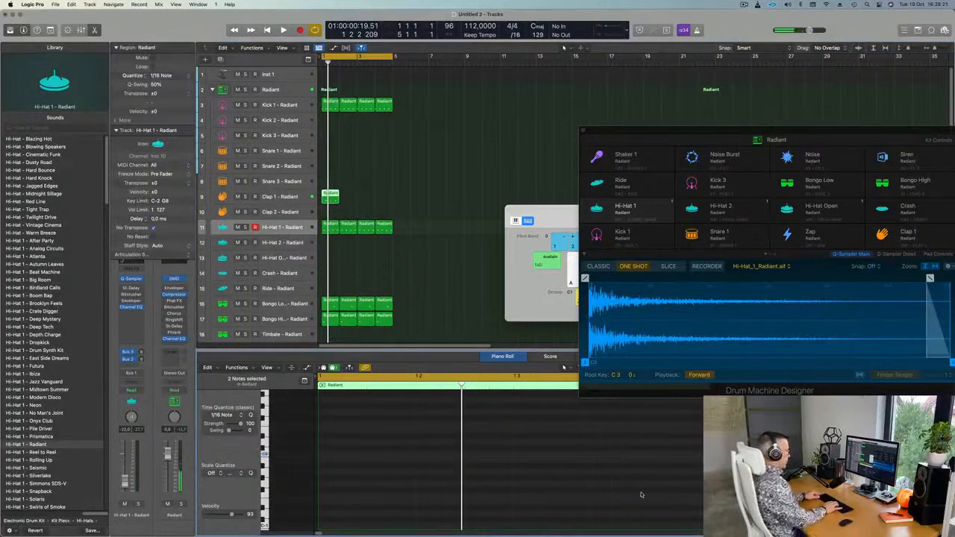
key(space)
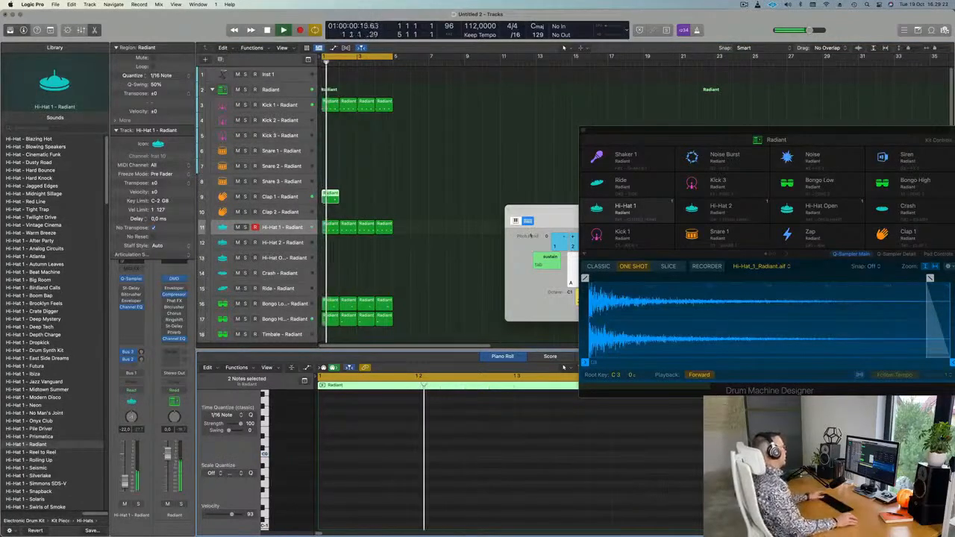
Repeat the Clap 1 region into four copies.
click(343, 196)
drag(342, 196, 331, 203)
key(super+r)
key(super+r)
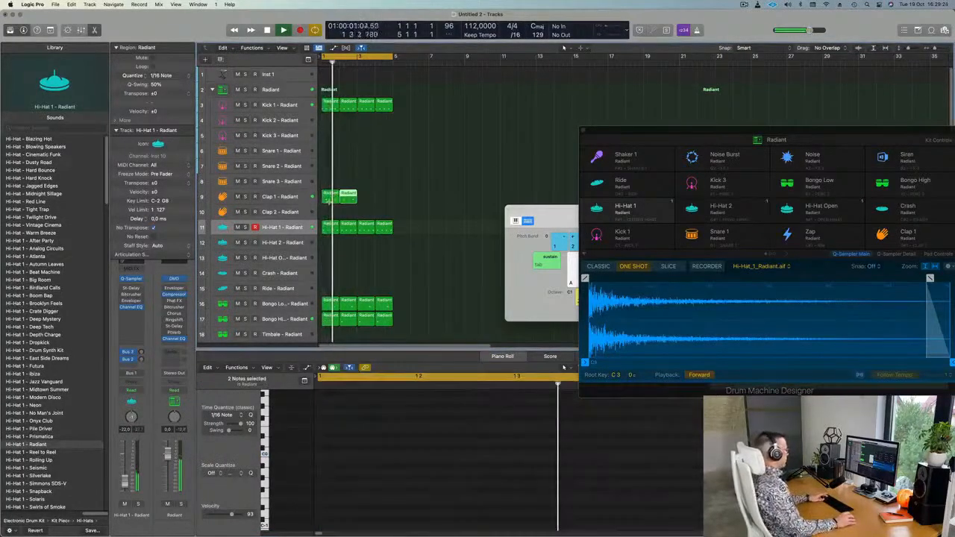
key(super+r)
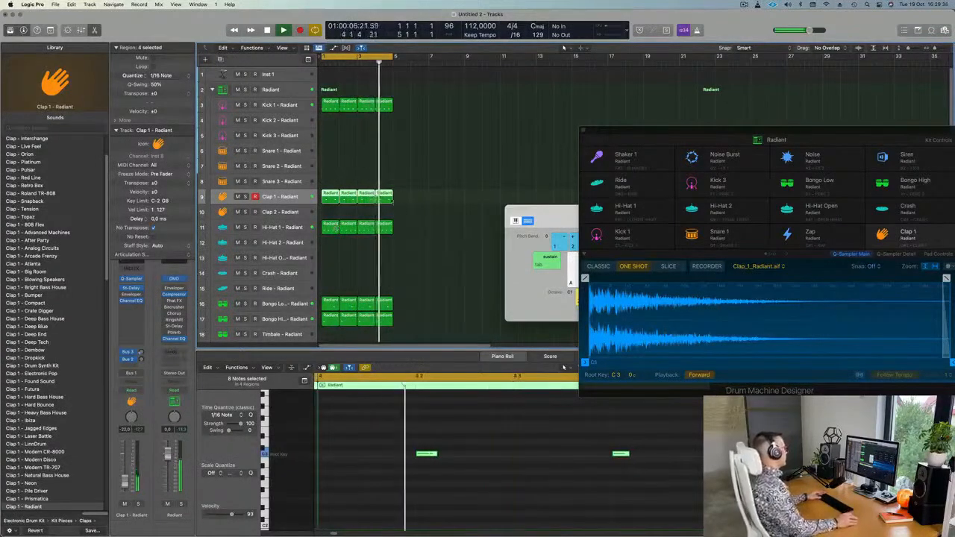
Shrink the track heights so all tracks fit, and select the empty Inst 1 track.
key(super+Up)
key(super+Up)
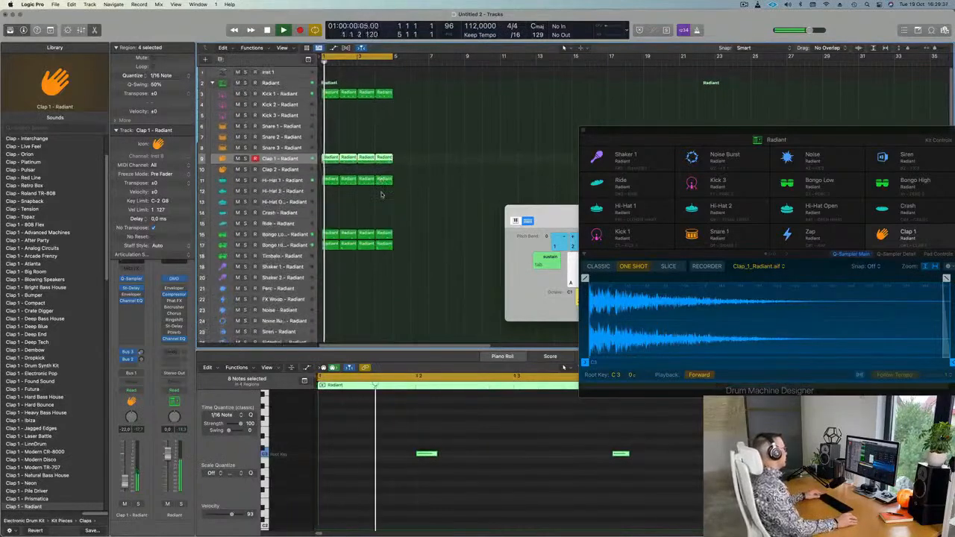
key(super+Up)
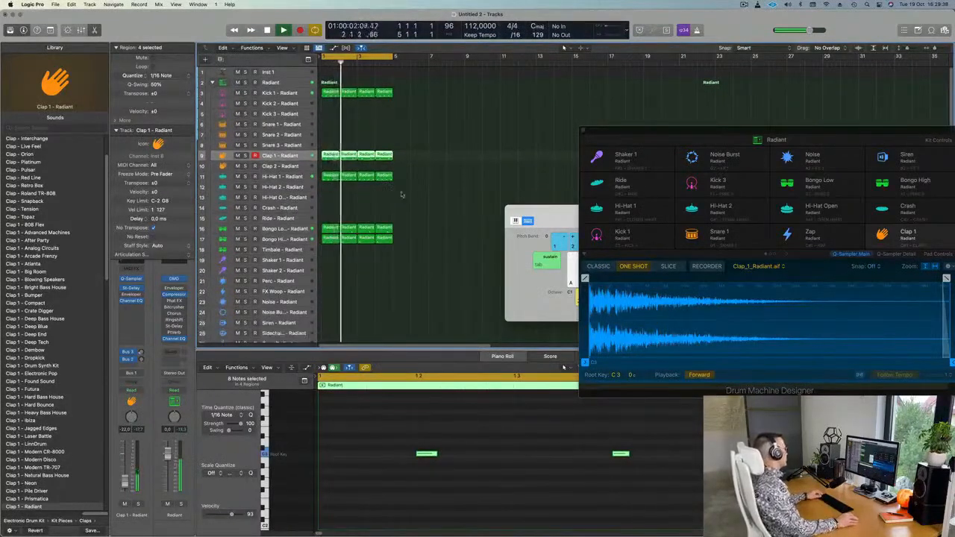
key(super+Up)
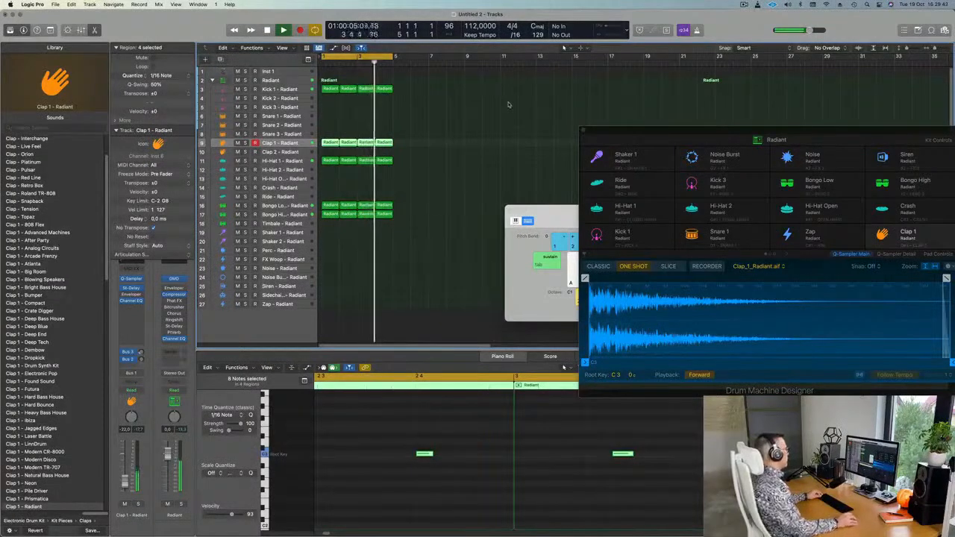
click(293, 72)
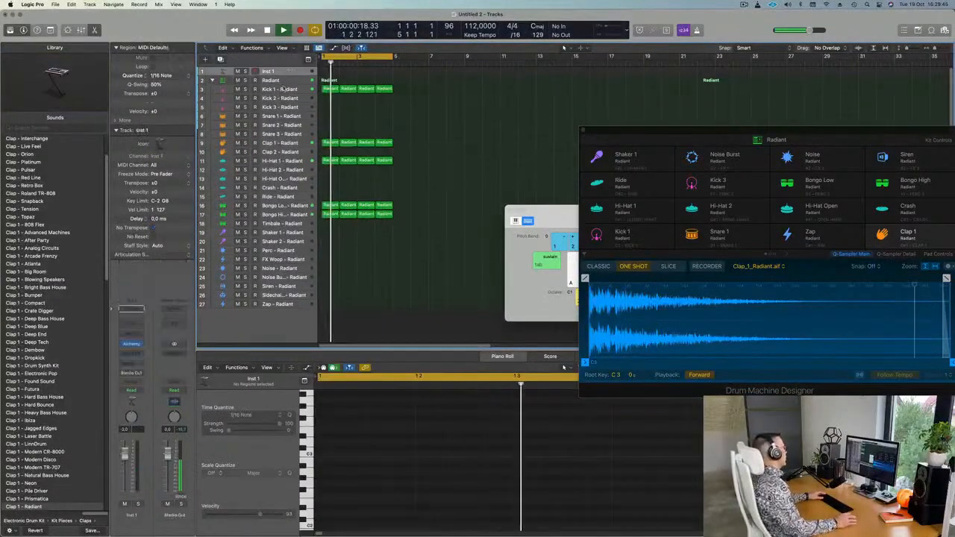
Load Alchemy on Inst 1, move it aside, and repeat all drum regions out to bar 17.
click(132, 344)
drag(354, 113, 695, 124)
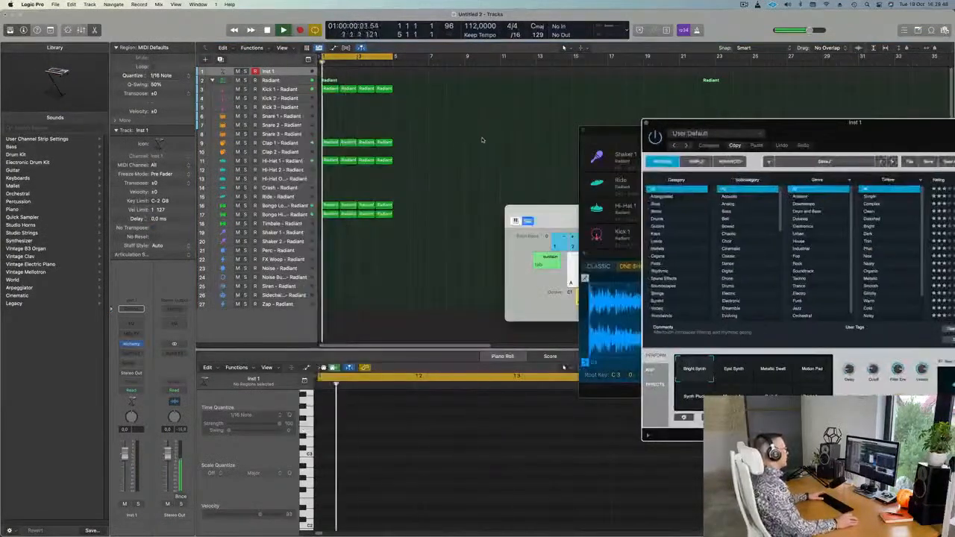
key(super+z)
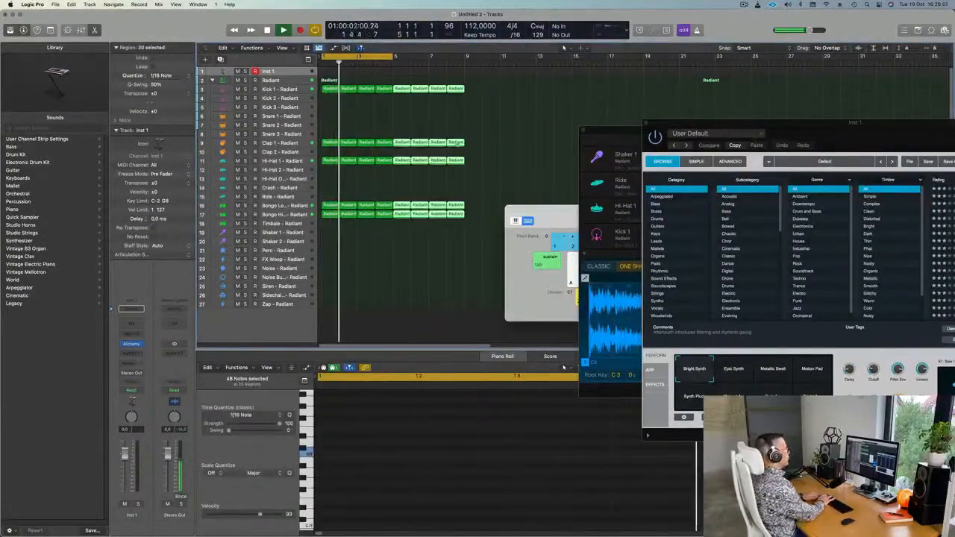
key(super+r)
key(super+r)
Extend the cycle range to end at bar 17 and shift the Alchemy panel left.
drag(398, 56, 650, 93)
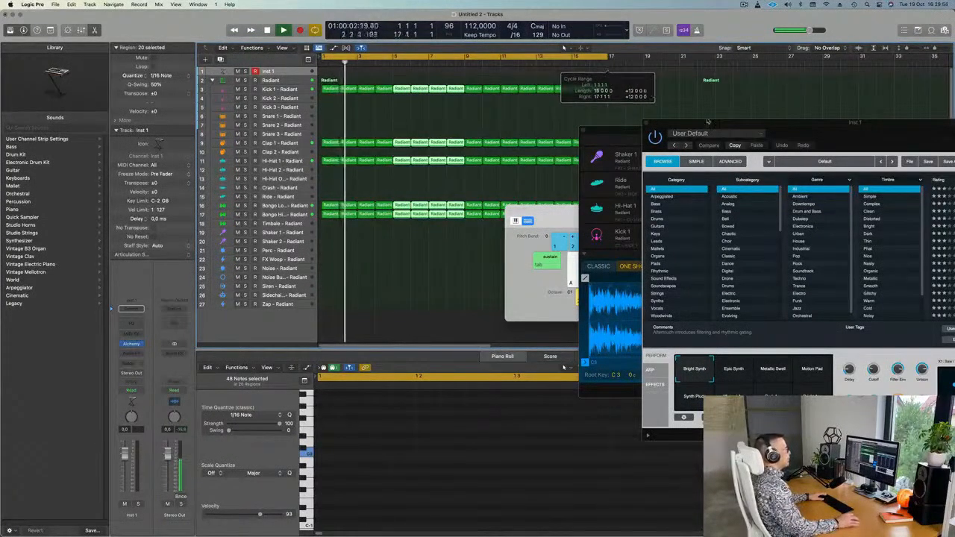
drag(816, 128, 527, 244)
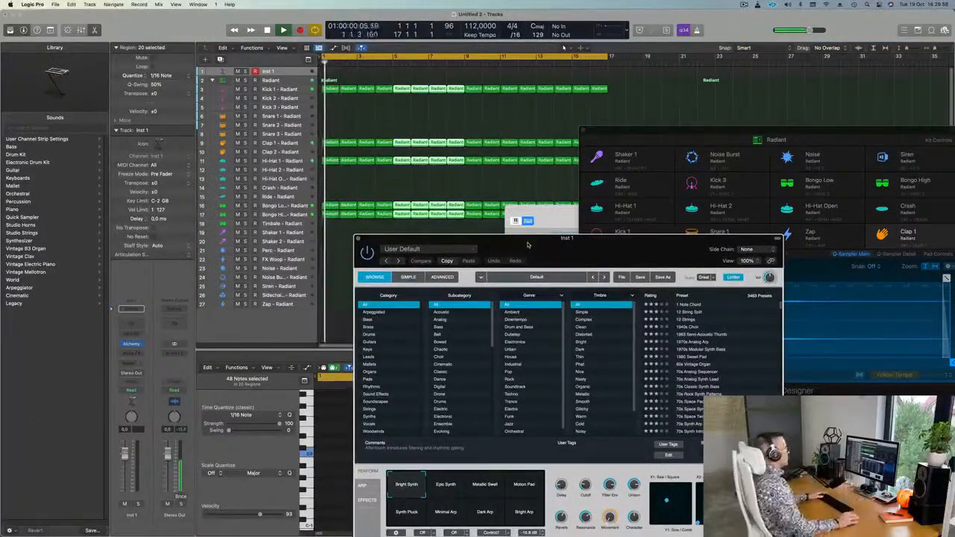
drag(528, 244, 480, 236)
Filter Alchemy's browser to Bass and load the Slow Nasty Rise preset on Inst 1.
click(320, 312)
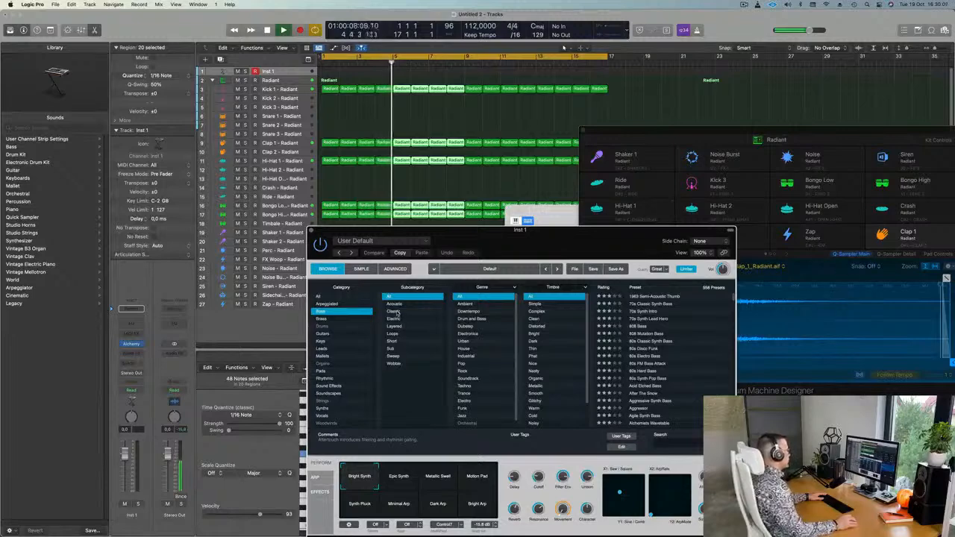
scroll(470, 340, down, 1)
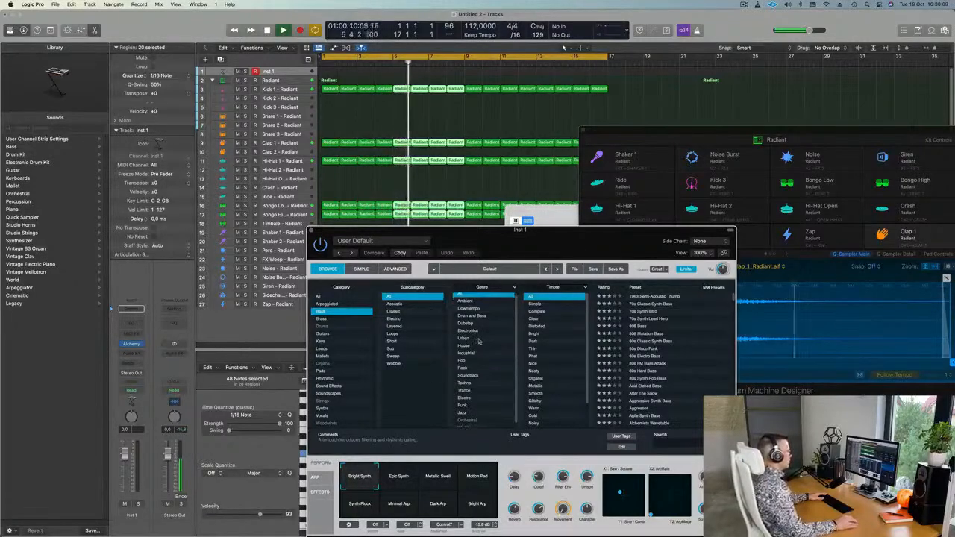
scroll(564, 359, down, 3)
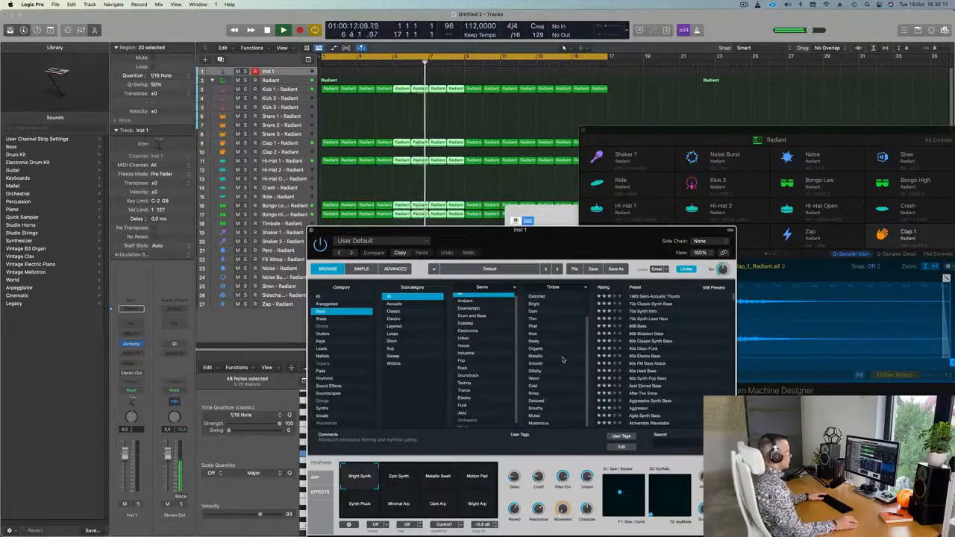
scroll(563, 360, up, 3)
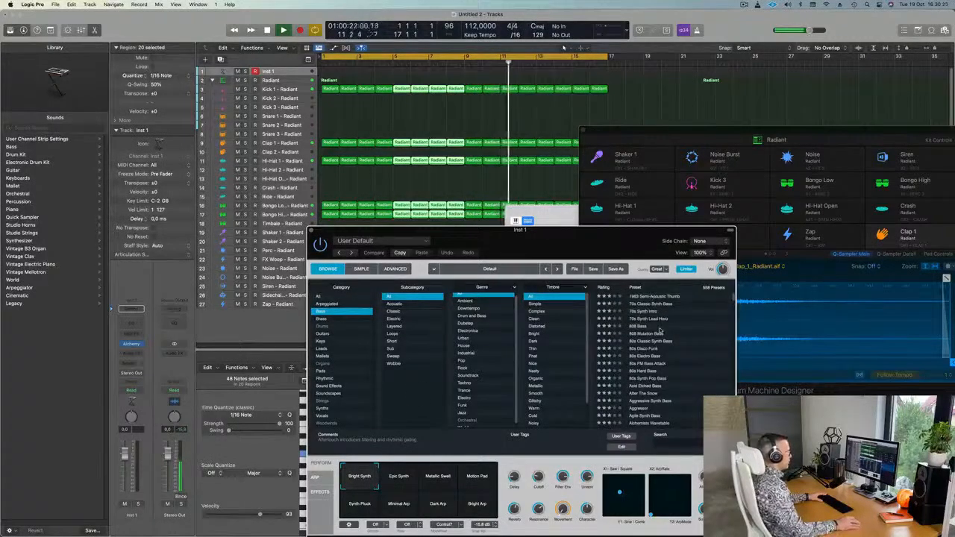
scroll(660, 332, down, 3)
scroll(672, 351, down, 20)
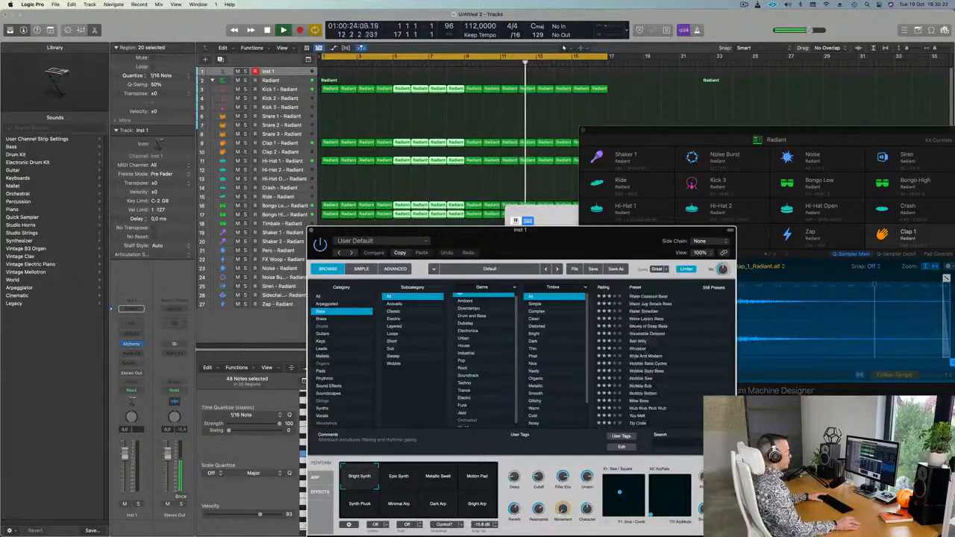
scroll(632, 347, up, 10)
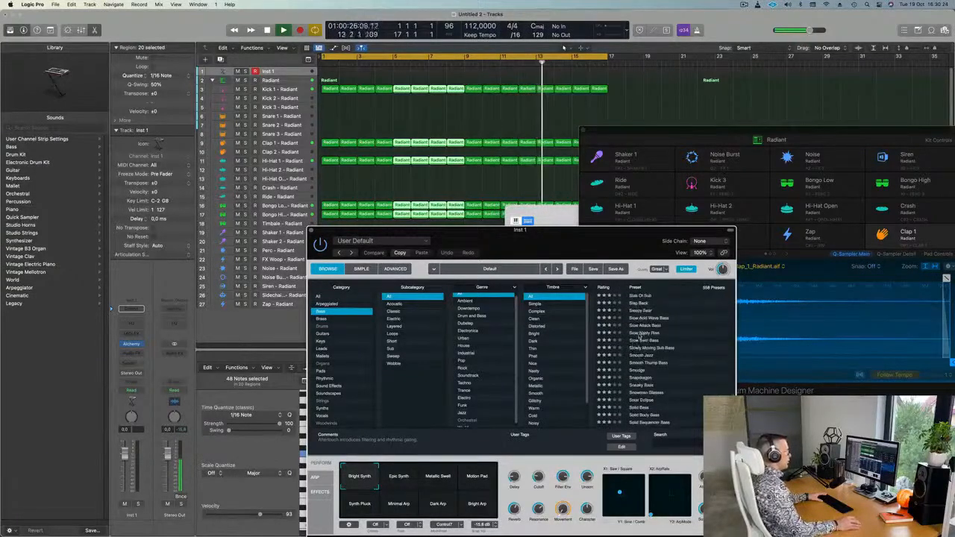
click(641, 332)
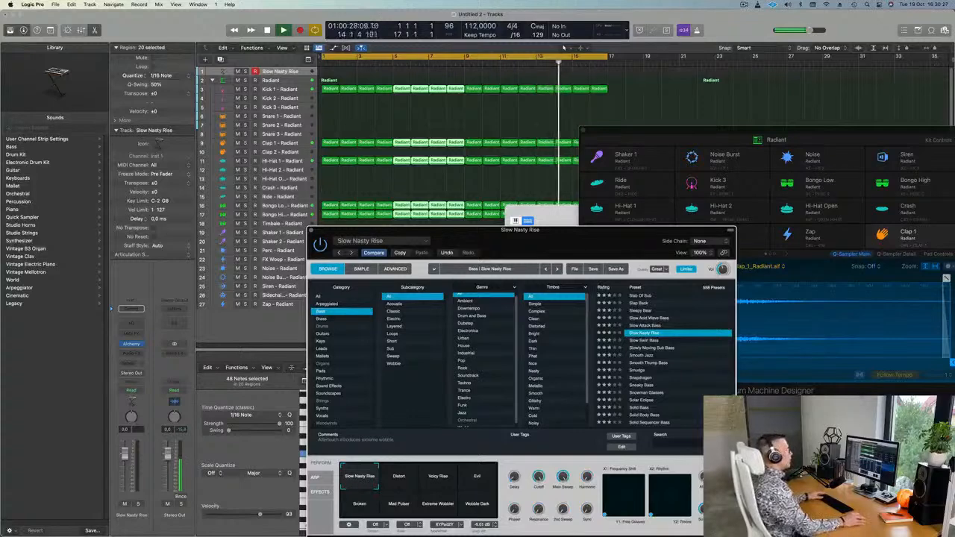
drag(694, 132, 734, 205)
Bring up the Musical Typing keyboard and play a few bass notes.
drag(573, 214, 582, 139)
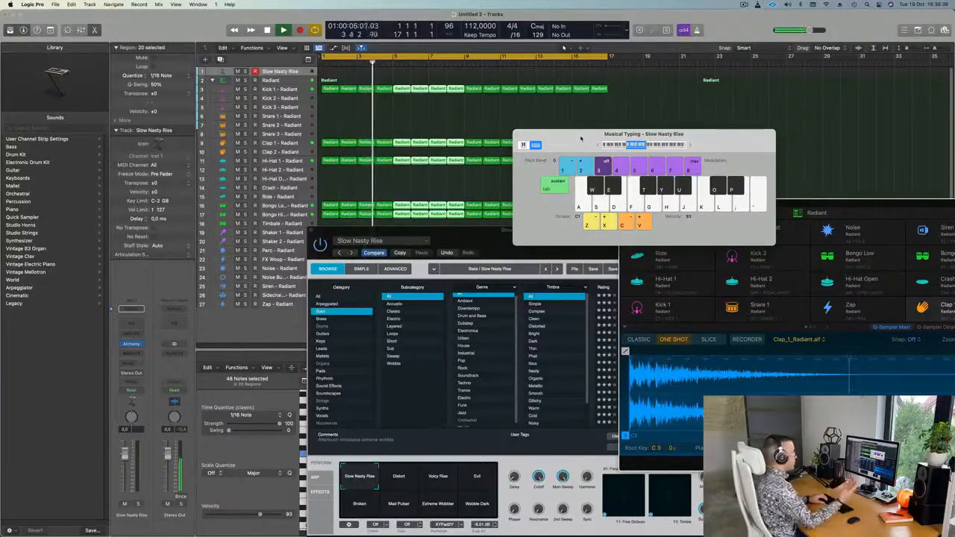
key(f)
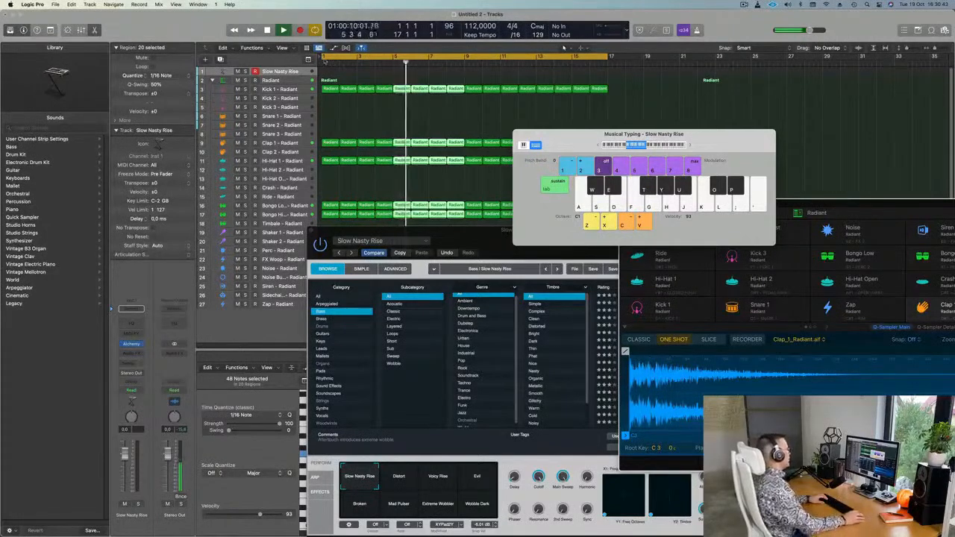
click(293, 71)
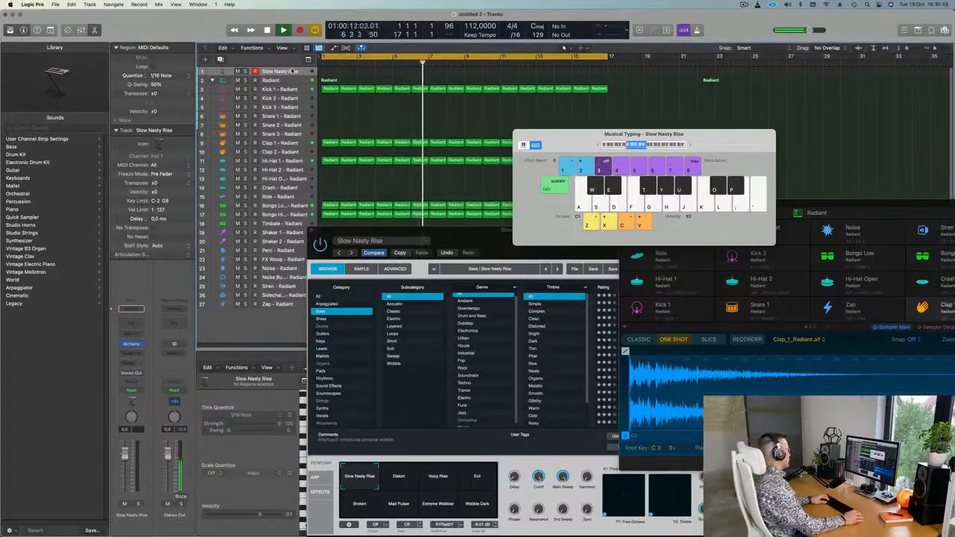
key(h)
Lower the Slow Nasty Rise fader to about -20 dB and rearrange the keyboard and Alchemy windows.
drag(125, 453, 124, 491)
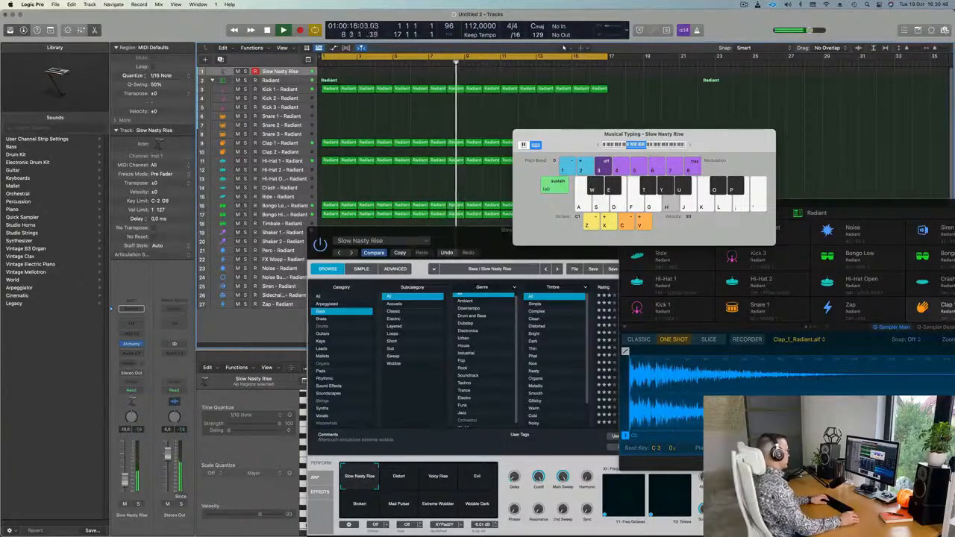
key(h)
key(d)
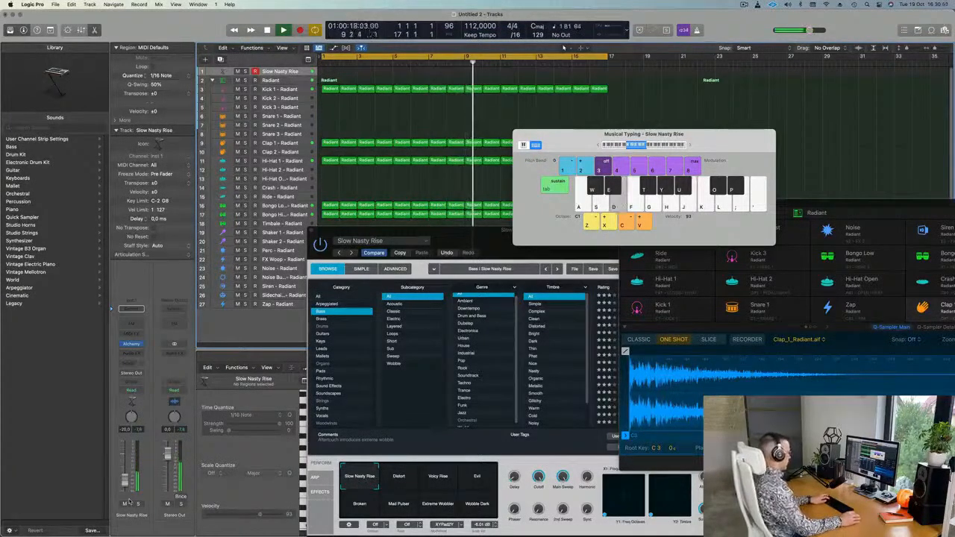
key(semicolon)
key(k)
drag(713, 136, 810, 56)
key(l)
drag(526, 233, 585, 79)
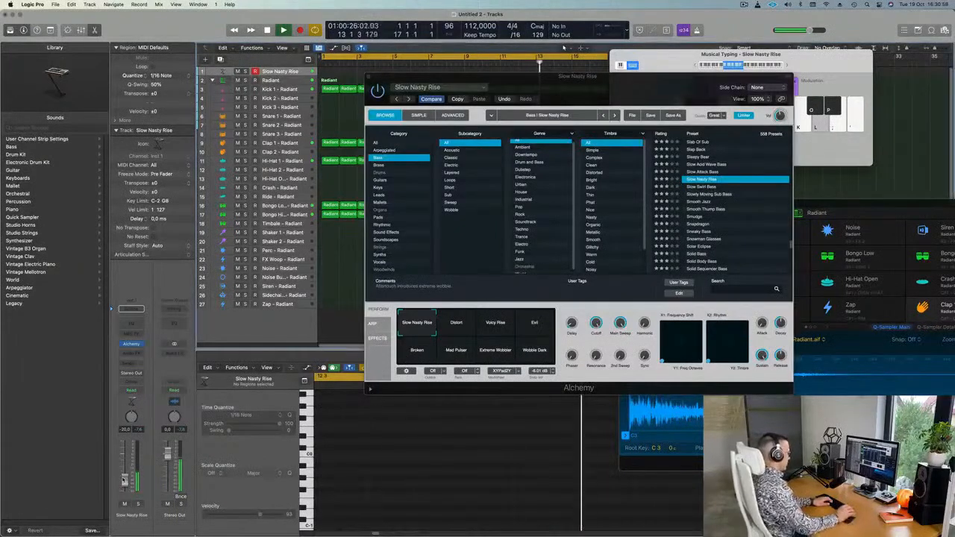
Play a short bass phrase, then audition the Distort and Voicy Rise variations.
key(apostrophe)
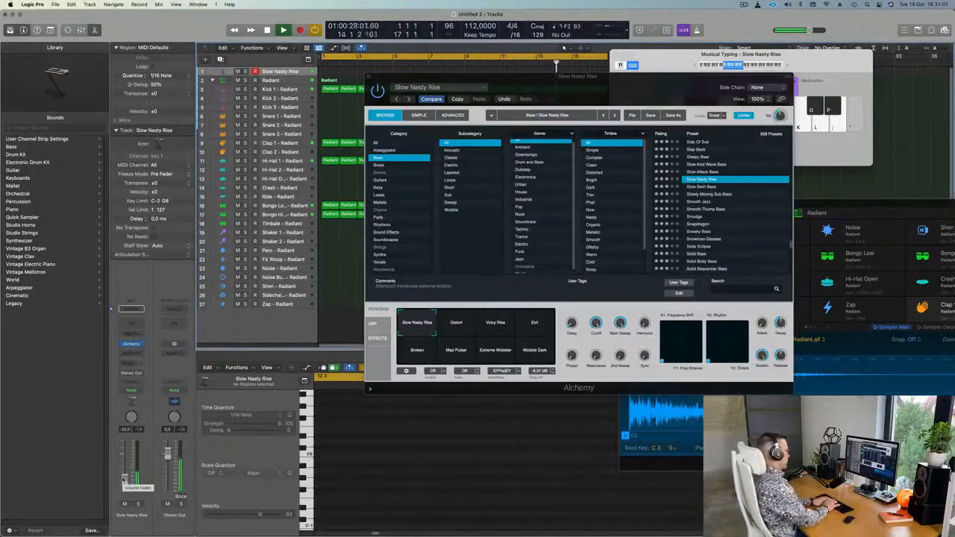
key(l)
key(semicolon)
key(l)
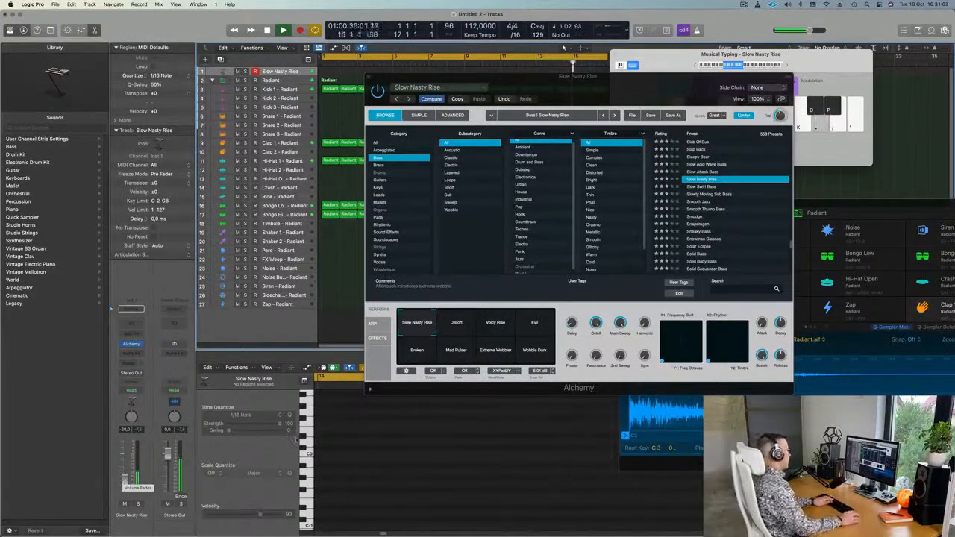
click(455, 328)
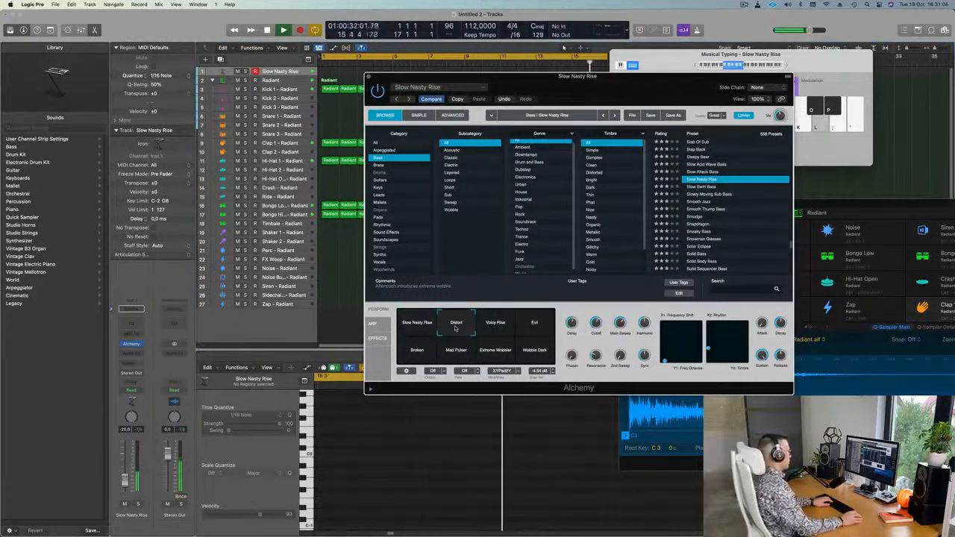
key(l)
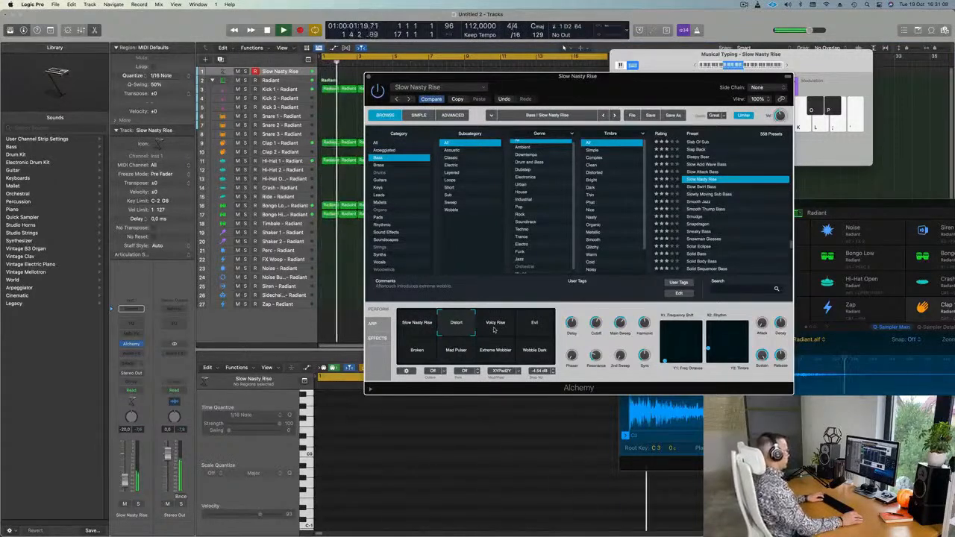
key(j)
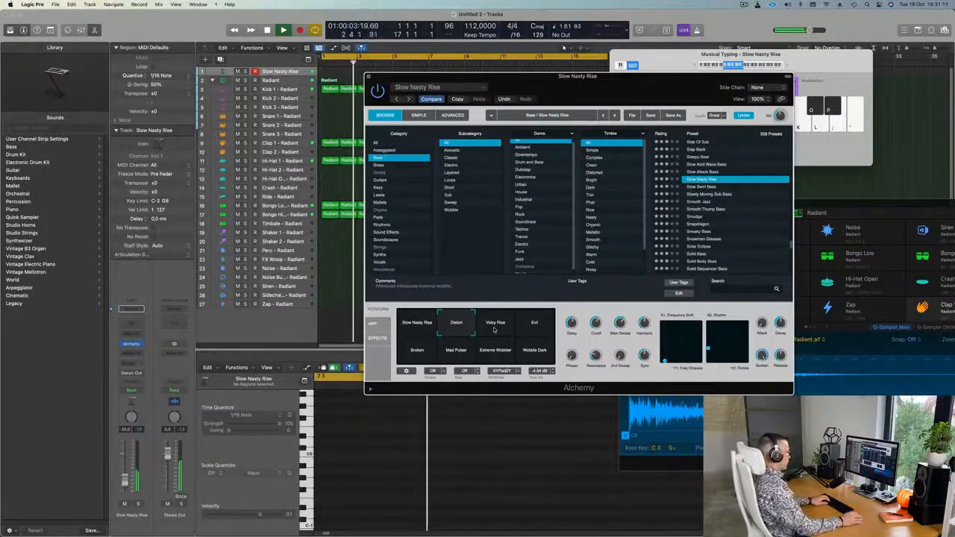
click(495, 327)
key(h)
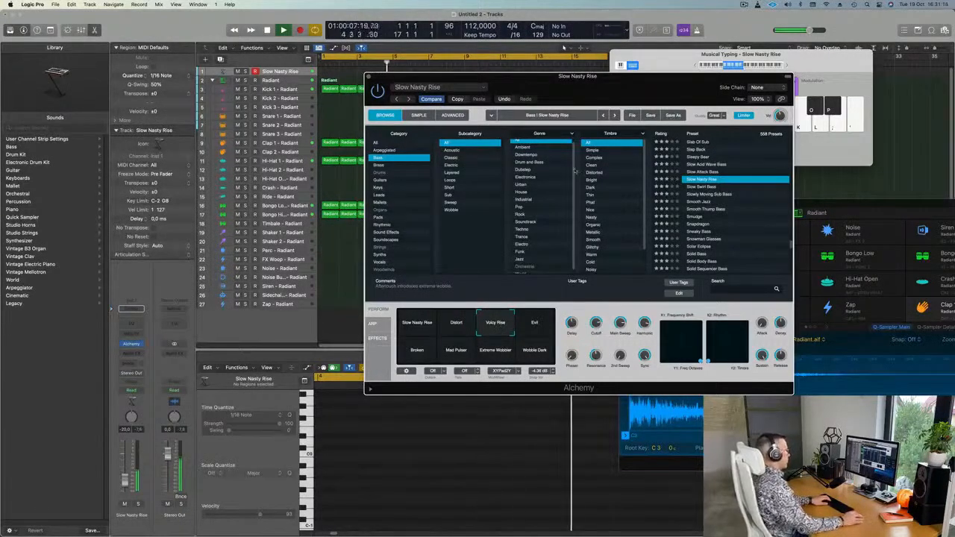
Audition the Evil, Broken, Mad Pulser and Extreme Wobbler variations.
drag(640, 84, 693, 140)
click(593, 386)
key(h)
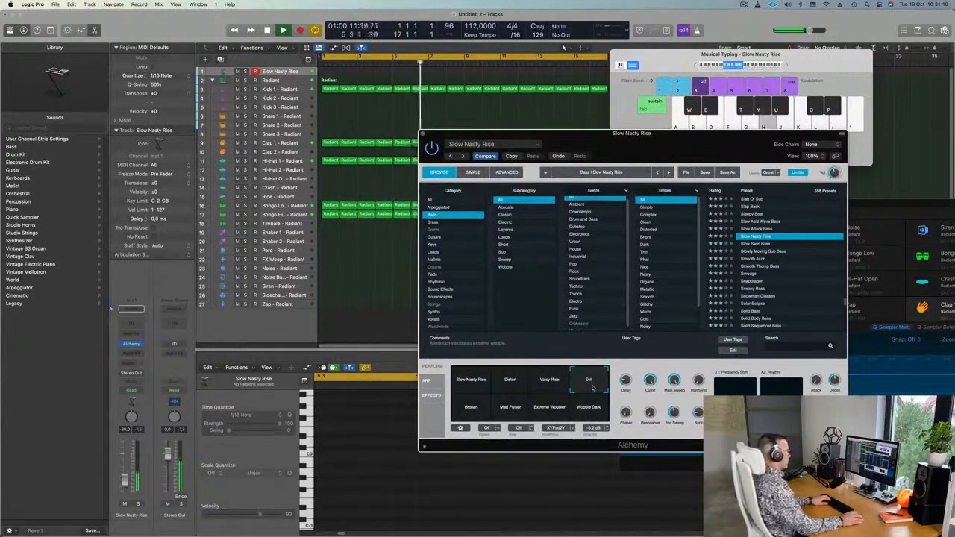
click(470, 409)
key(h)
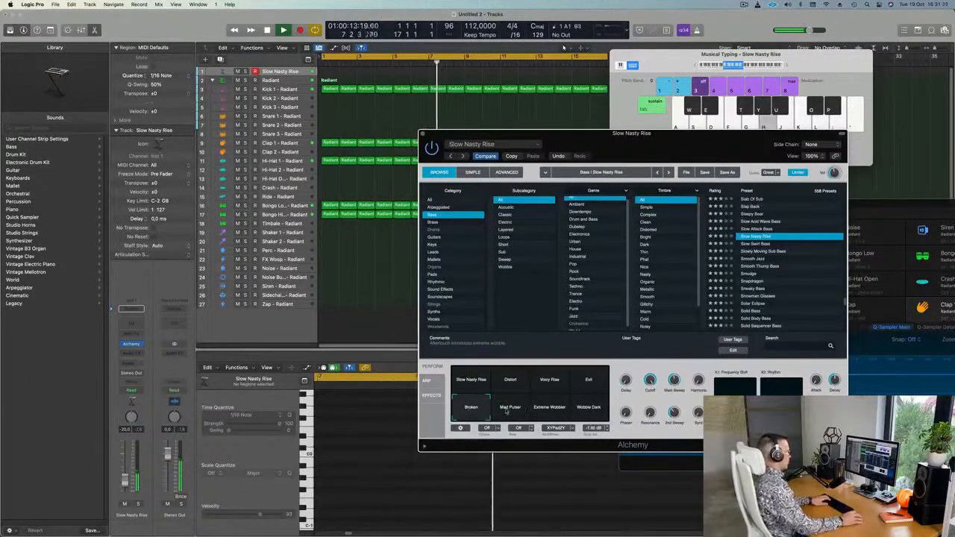
click(510, 408)
key(h)
click(544, 408)
Switch to Wobble Dark and record a bass line of C2 and held notes on Musical Typing.
click(581, 409)
key(h)
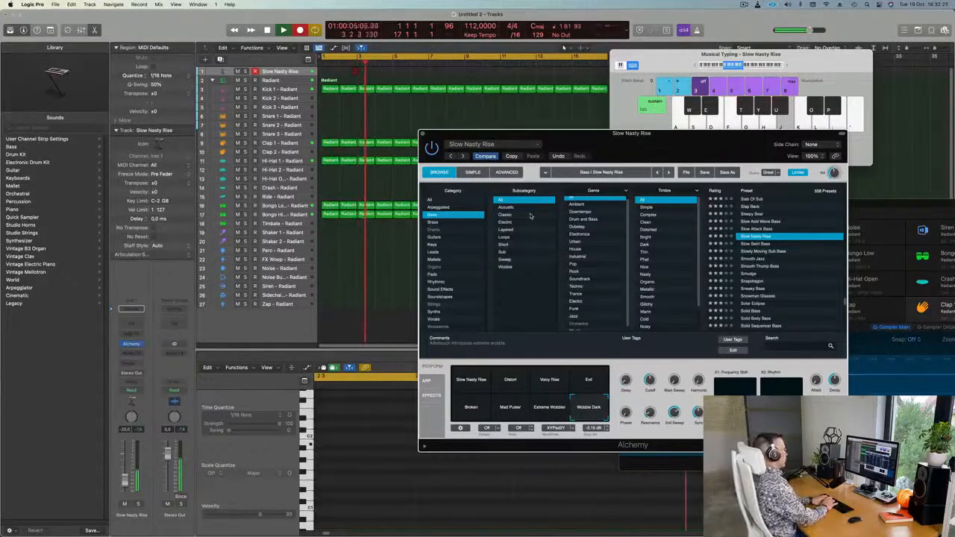
key(k)
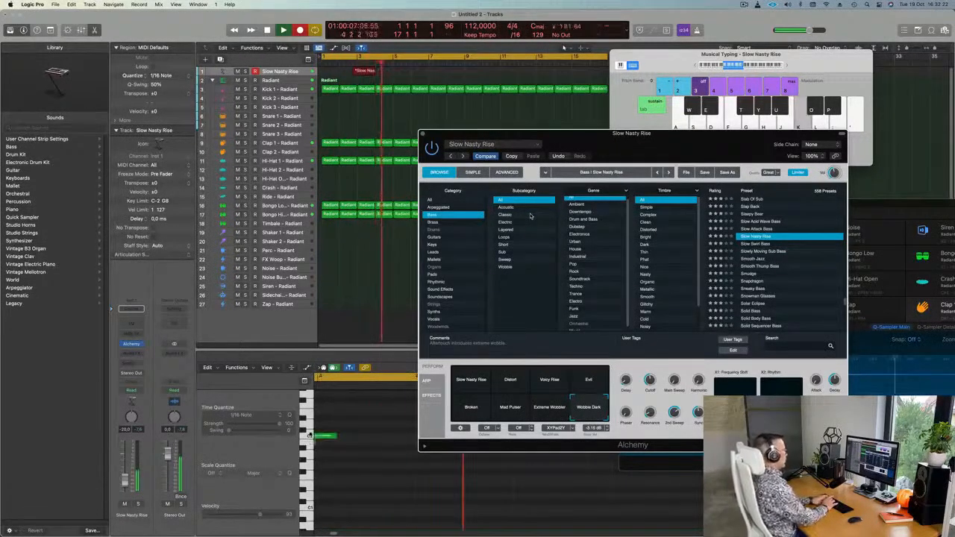
key(h)
key(k)
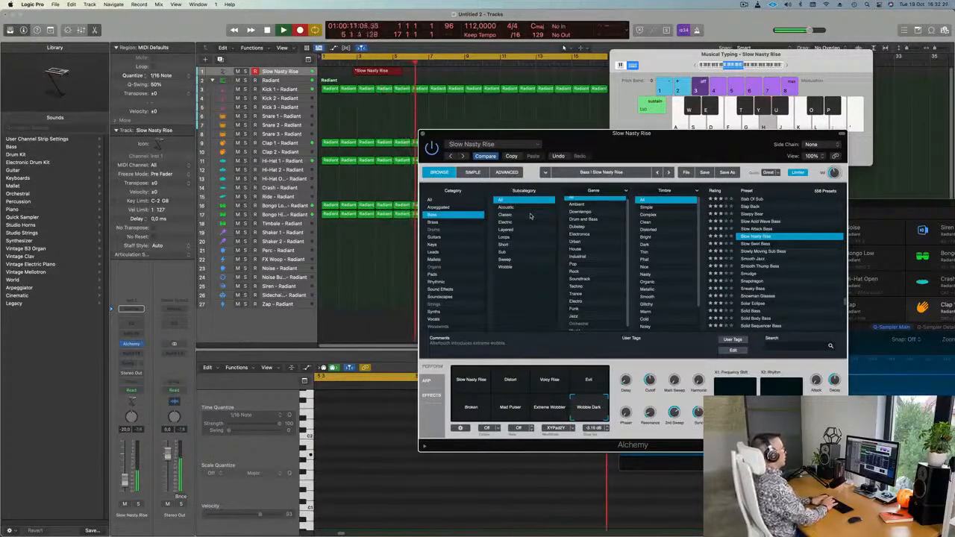
key(k)
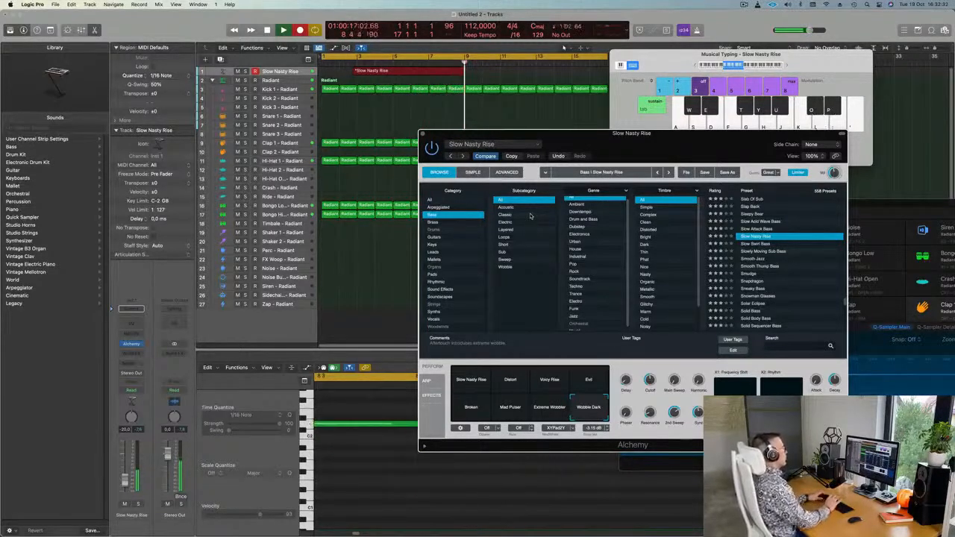
key(space)
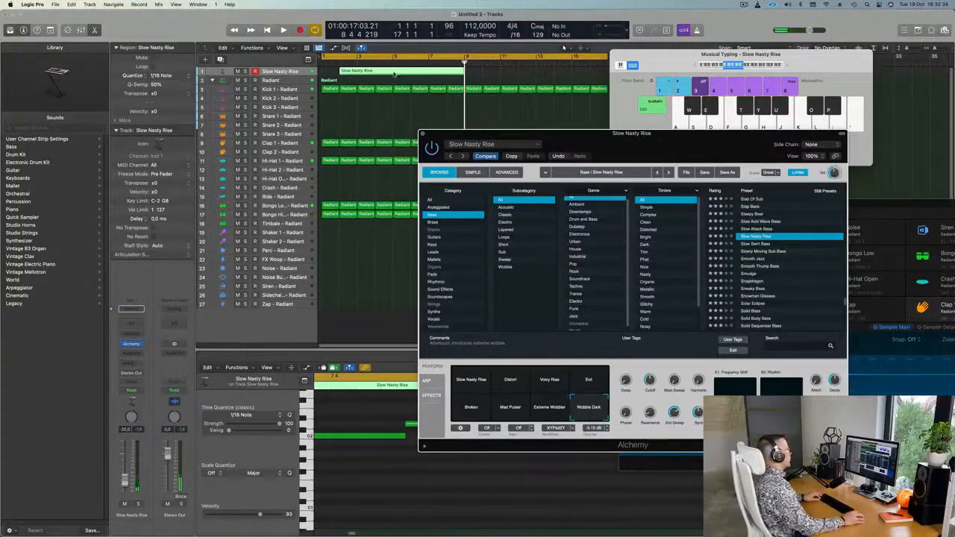
Split the recorded bass region, delete its empty left part, and move it to bar 1.
click(394, 73)
super+double_click(394, 71)
click(385, 70)
key(Delete)
drag(437, 73, 293, 78)
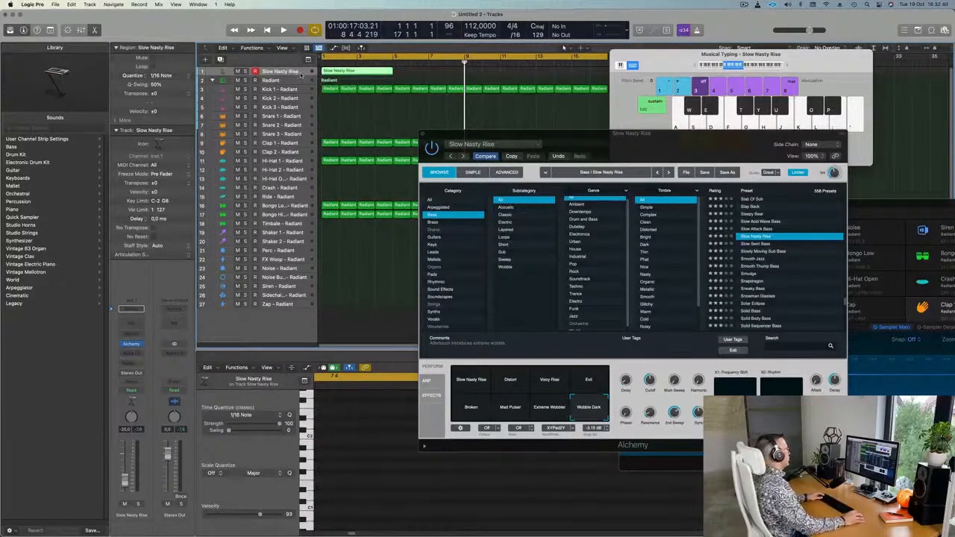
Enlarge the Slow Nasty Rise track and open its region in the Piano Roll.
key(ctrl+z)
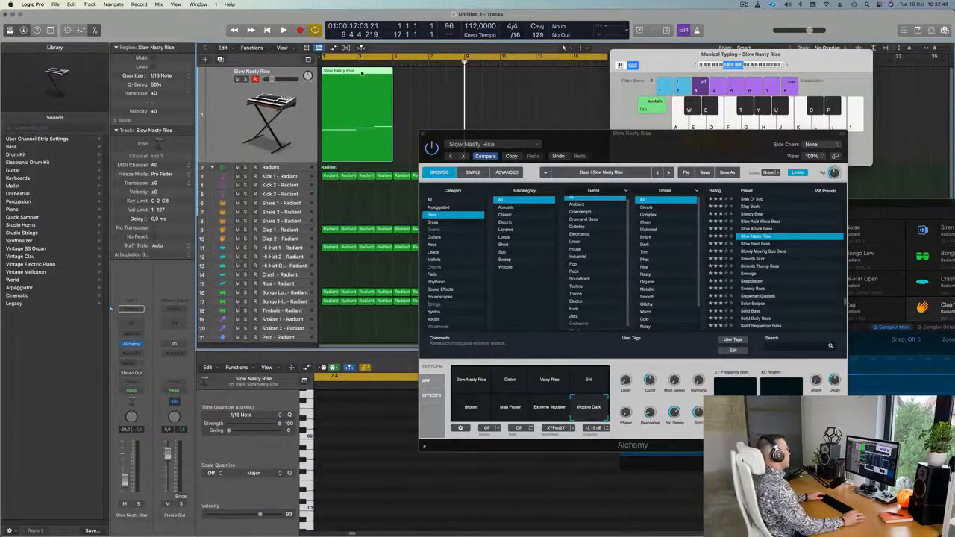
key(e)
double_click(355, 97)
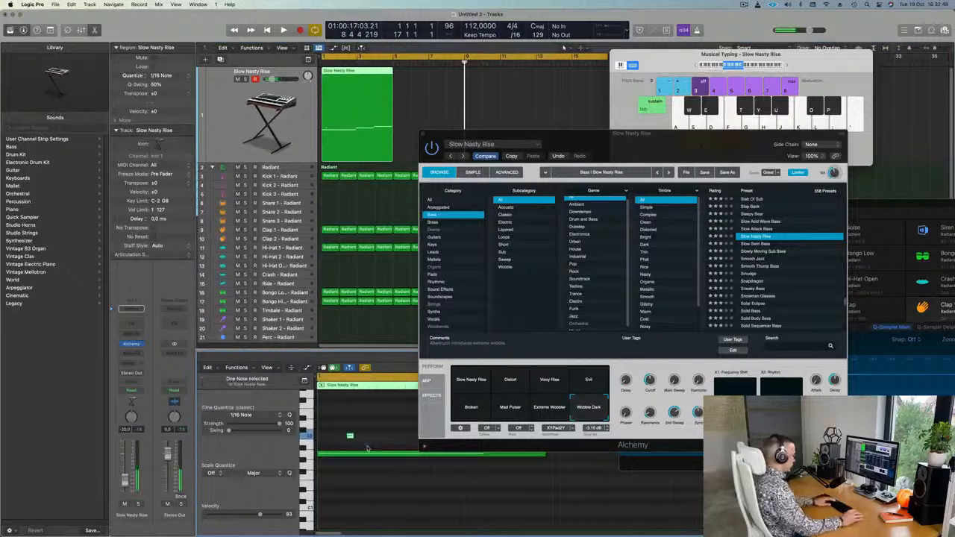
Move the riff's two higher notes so they start on bars 3 and 4.
drag(639, 147, 931, 153)
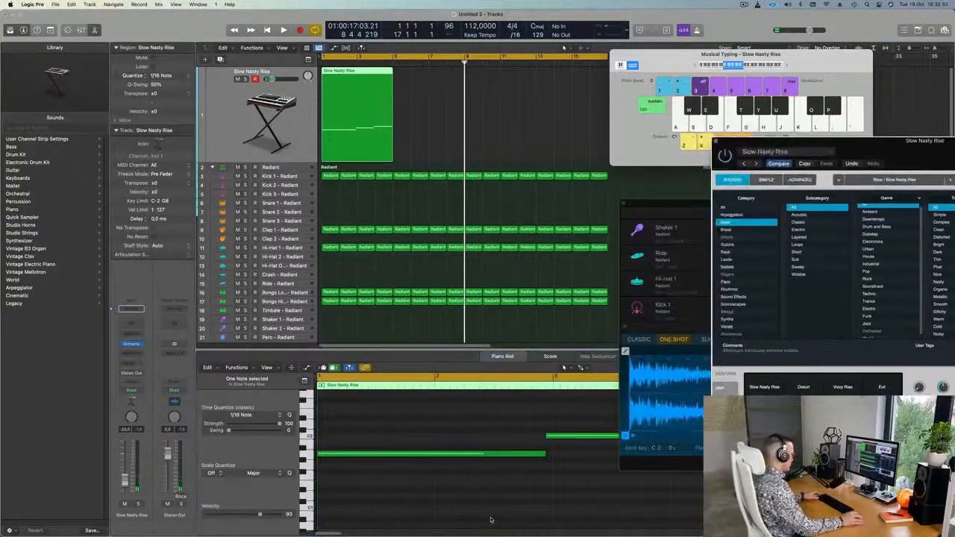
key(super+a)
scroll(570, 442, down, 2)
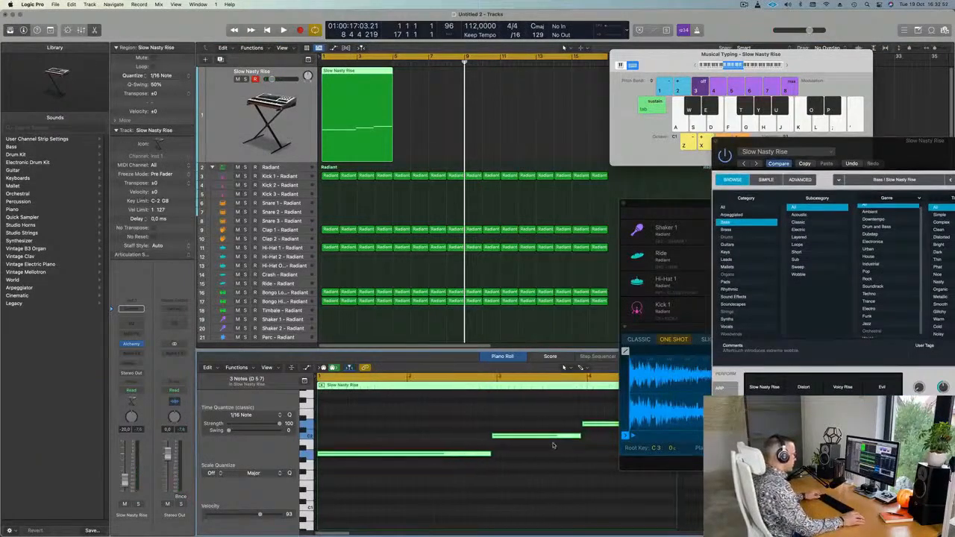
drag(546, 411, 590, 444)
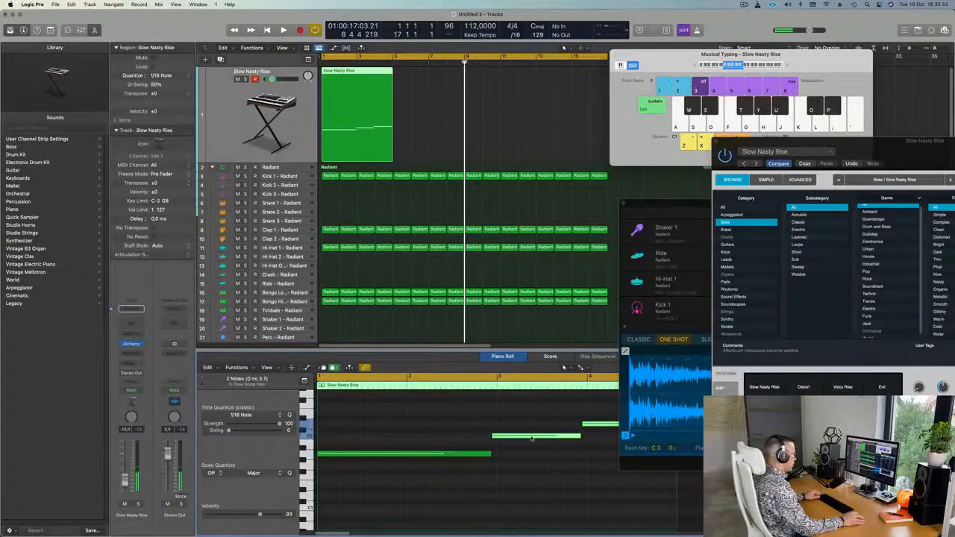
drag(533, 437, 538, 439)
Play the riff from the start to check the notes and the first note's length.
scroll(538, 439, down, 2)
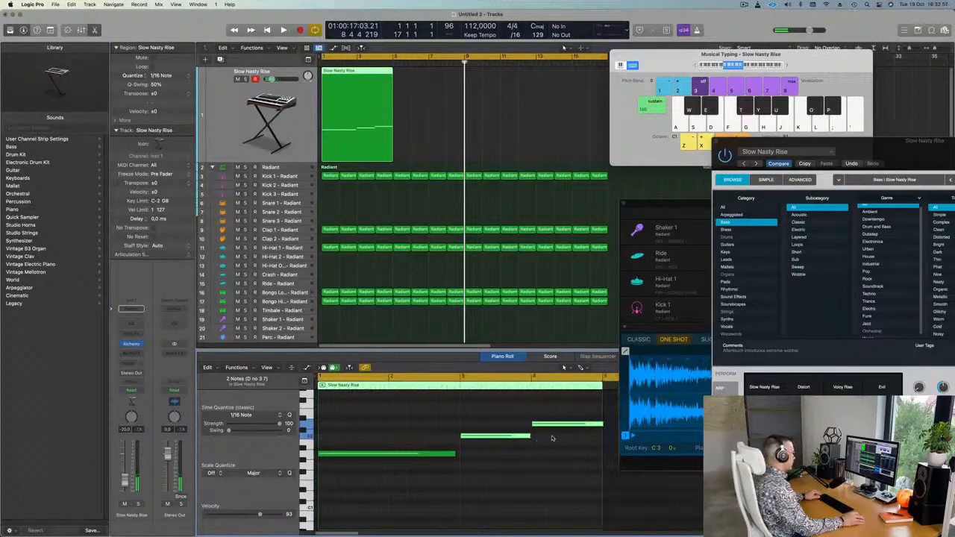
key(super+a)
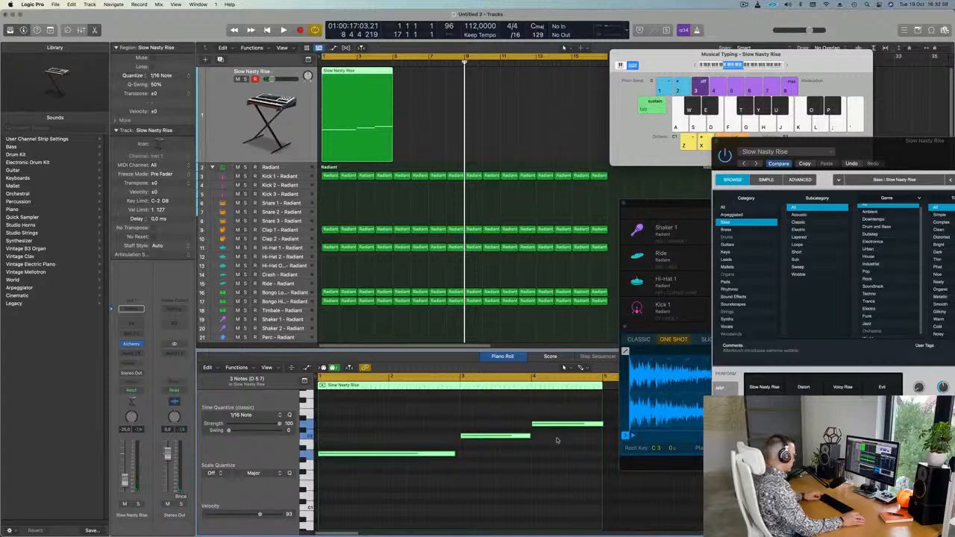
click(578, 442)
click(600, 424)
key(space)
click(455, 453)
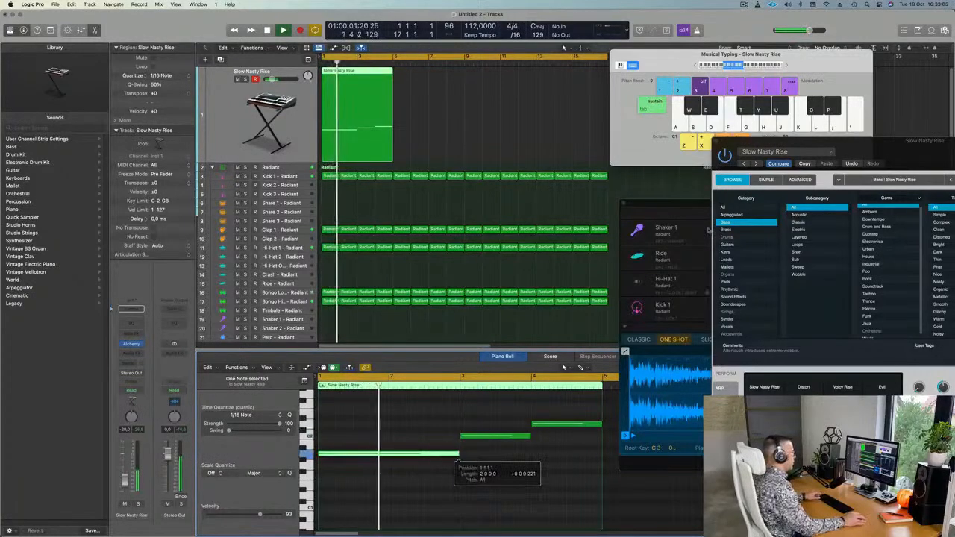
drag(917, 148, 602, 126)
key(space)
key(space)
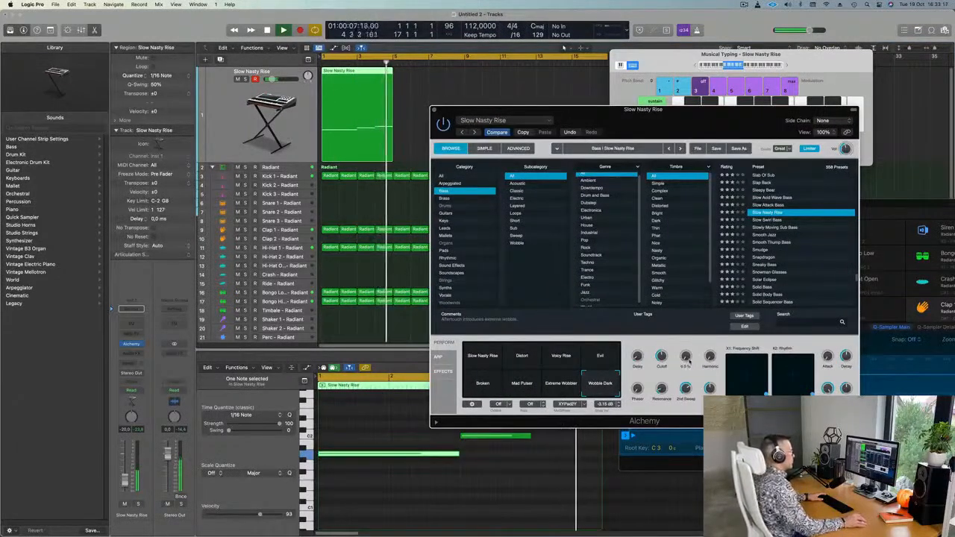
Repeat the Slow Nasty Rise region after itself and play back the looped riff.
click(410, 112)
click(363, 98)
key(super+r)
key(super+r)
key(super+r)
drag(666, 55, 795, 64)
drag(668, 118, 681, 102)
key(space)
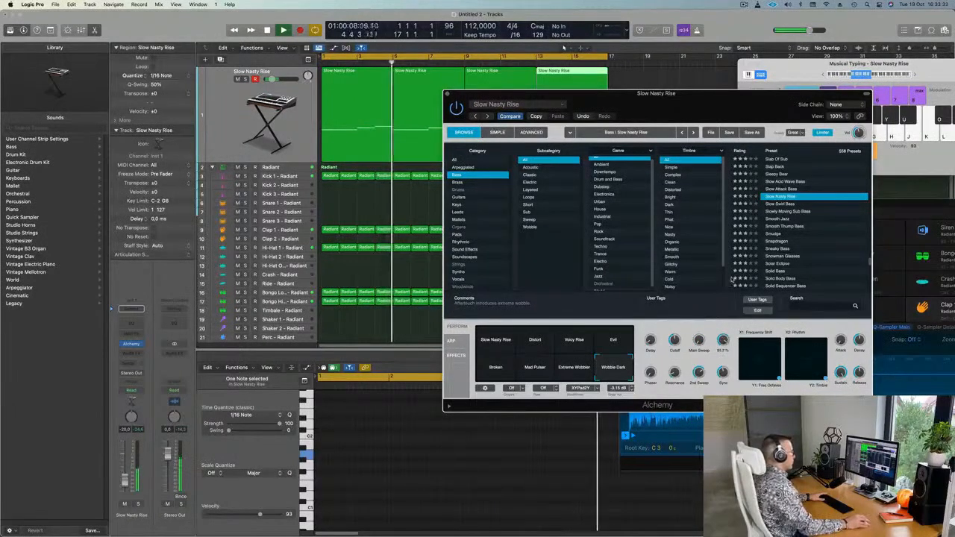
key(Return)
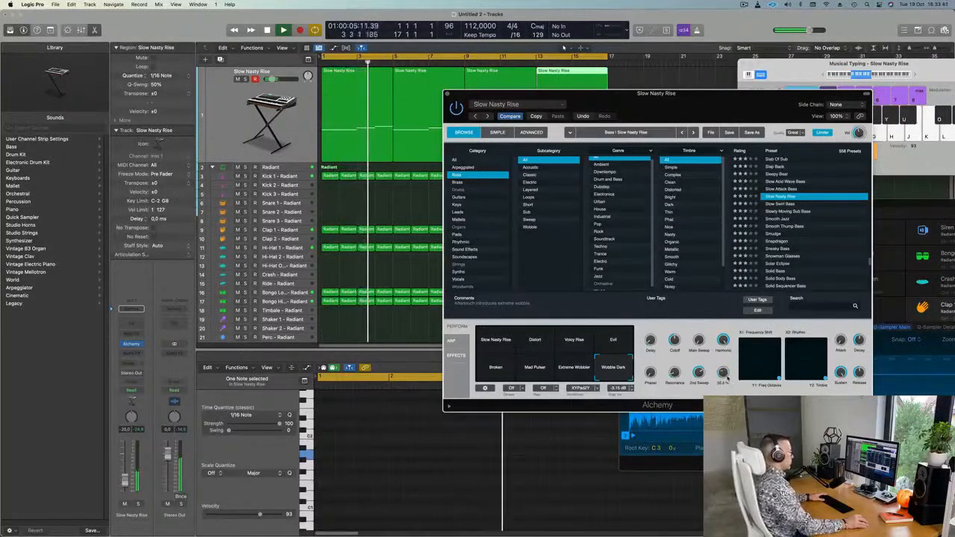
key(Return)
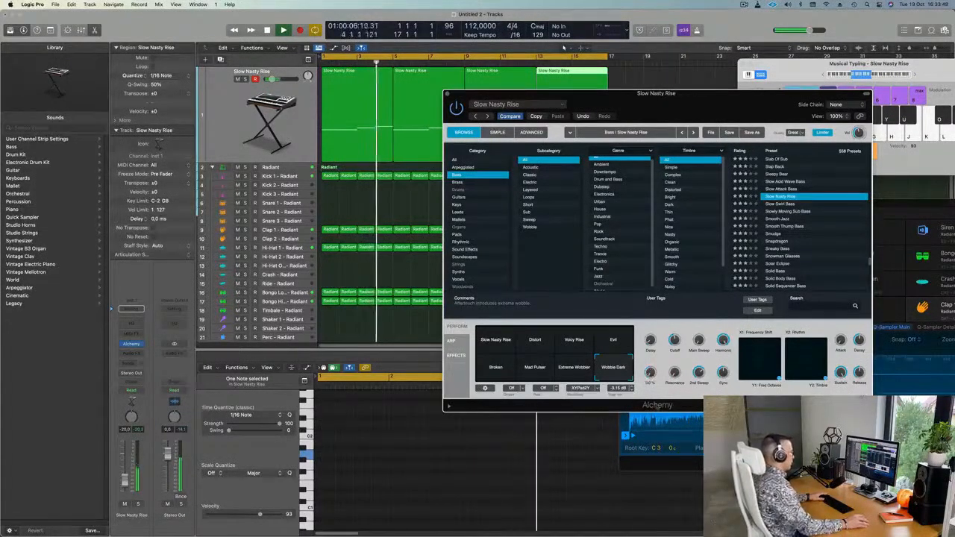
Turn up Alchemy's delay amount and replay the riff from bar 1.
drag(651, 341, 654, 397)
drag(717, 115, 635, 135)
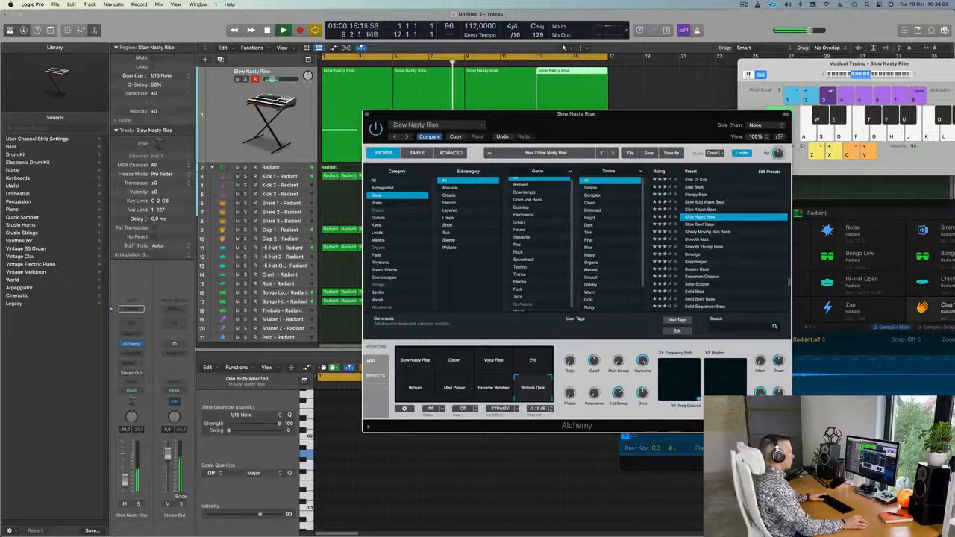
key(space)
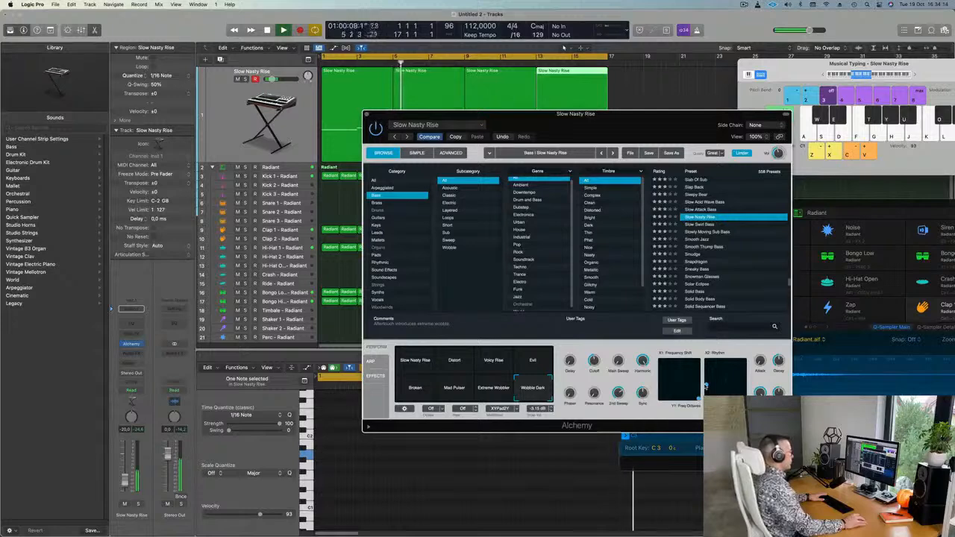
key(Return)
drag(600, 116, 731, 119)
Set the Slow Nasty Rise channel to -16 dB and insert a stereo Compressor.
key(Return)
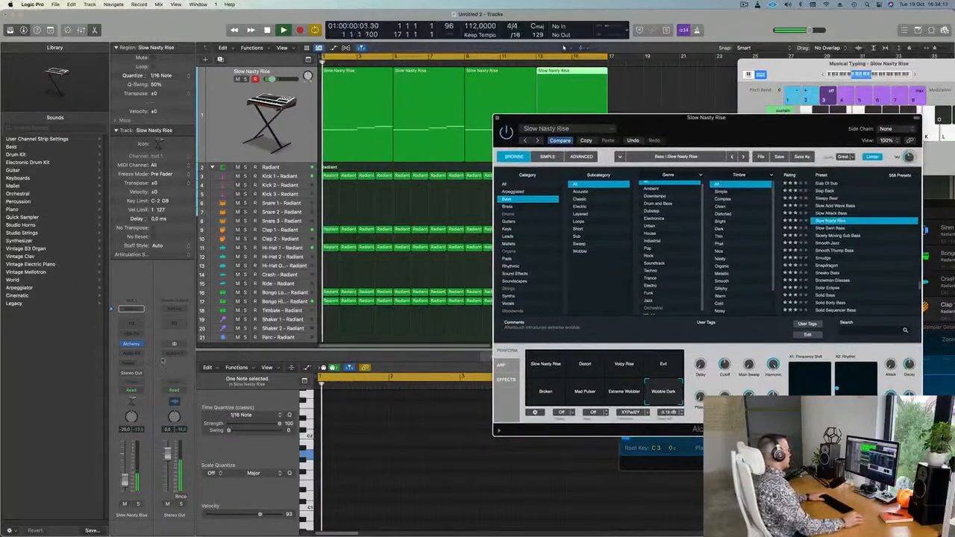
drag(125, 481, 125, 478)
key(Return)
click(131, 354)
mouse_move(139, 374)
click(191, 373)
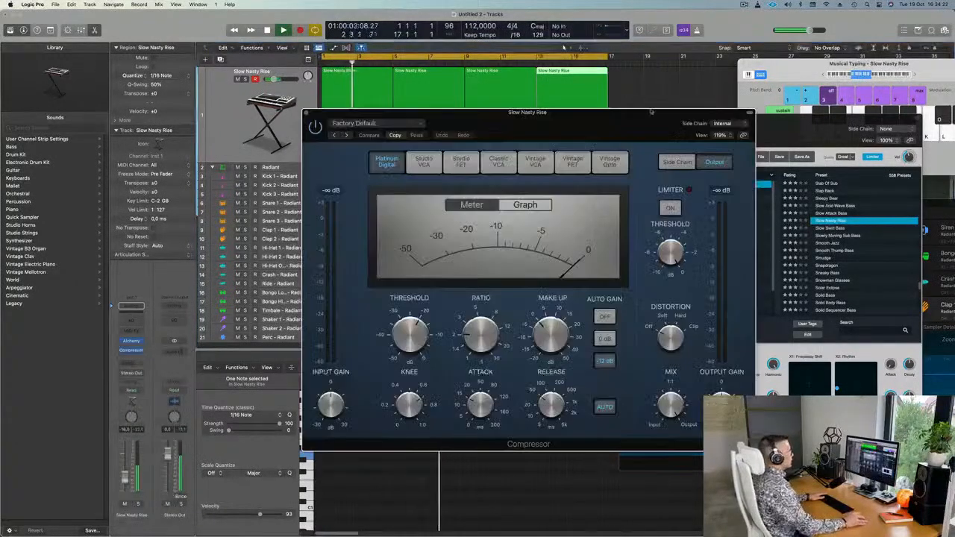
Side-chain the Compressor to Kick 1, set ratio 3.2:1, turn off auto release.
click(718, 123)
mouse_move(721, 146)
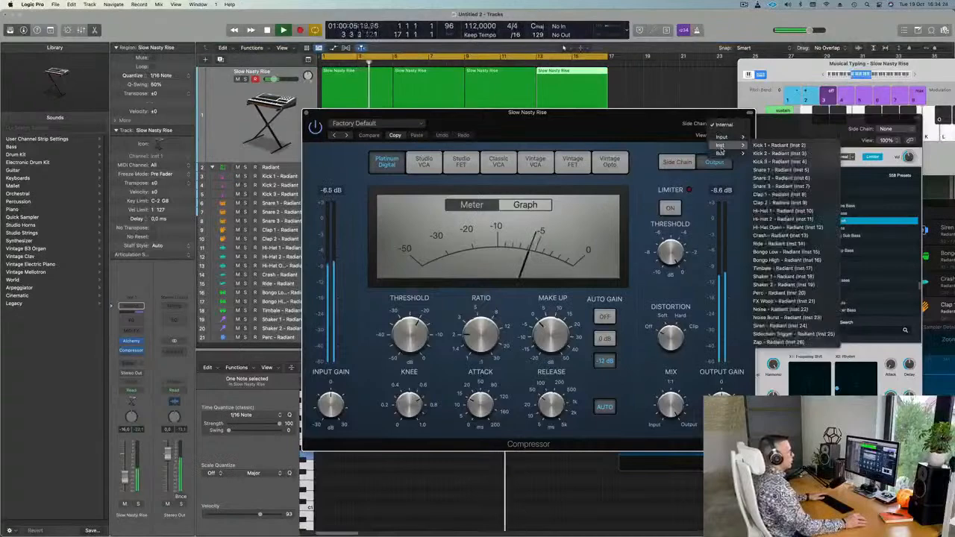
click(779, 145)
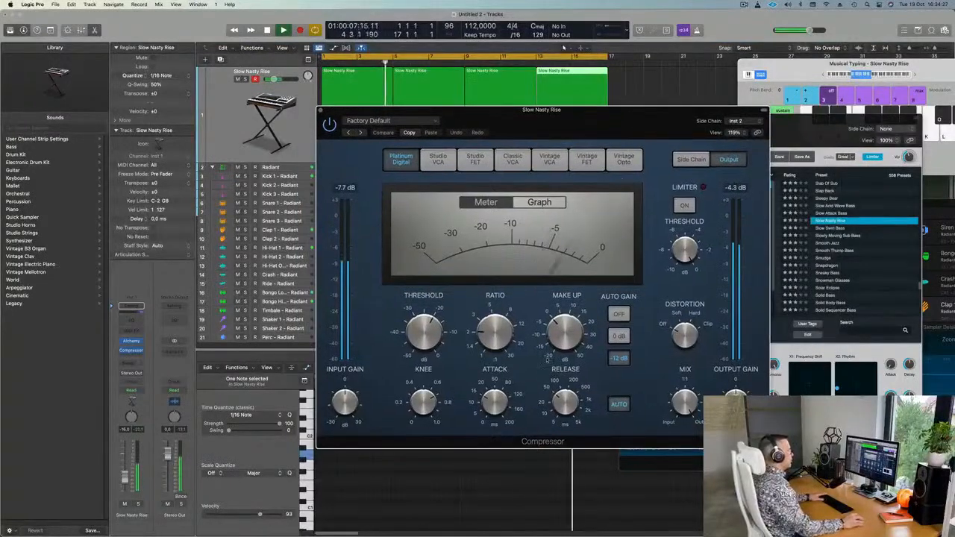
drag(495, 332, 495, 320)
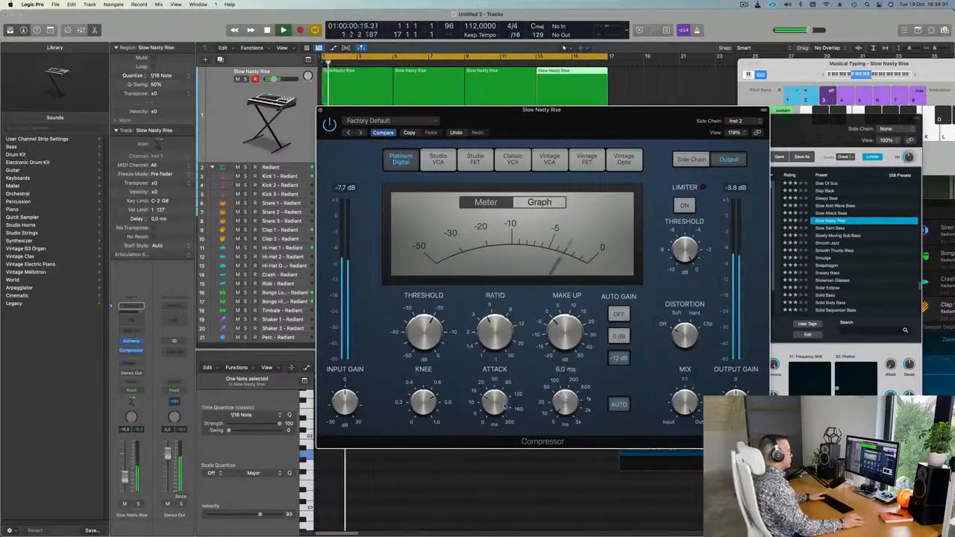
click(617, 408)
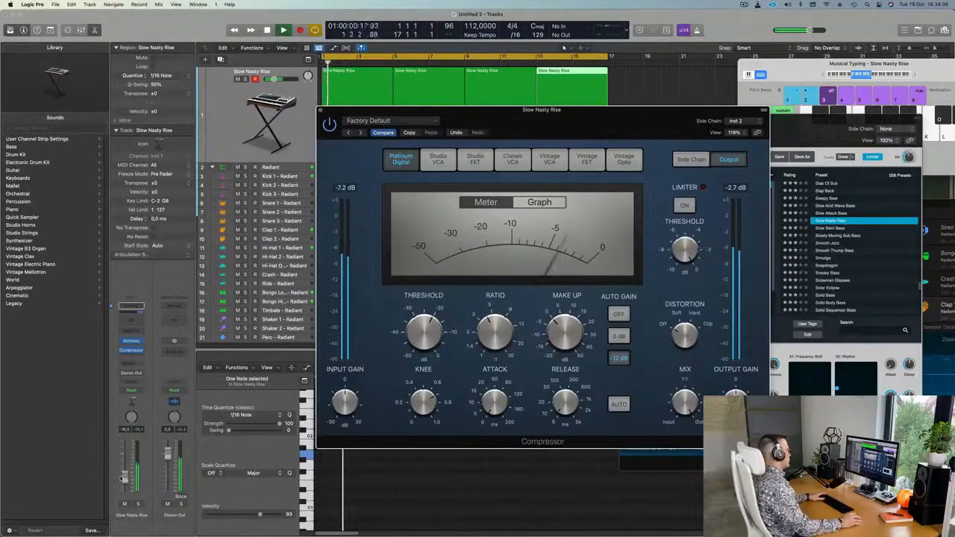
drag(123, 486, 124, 489)
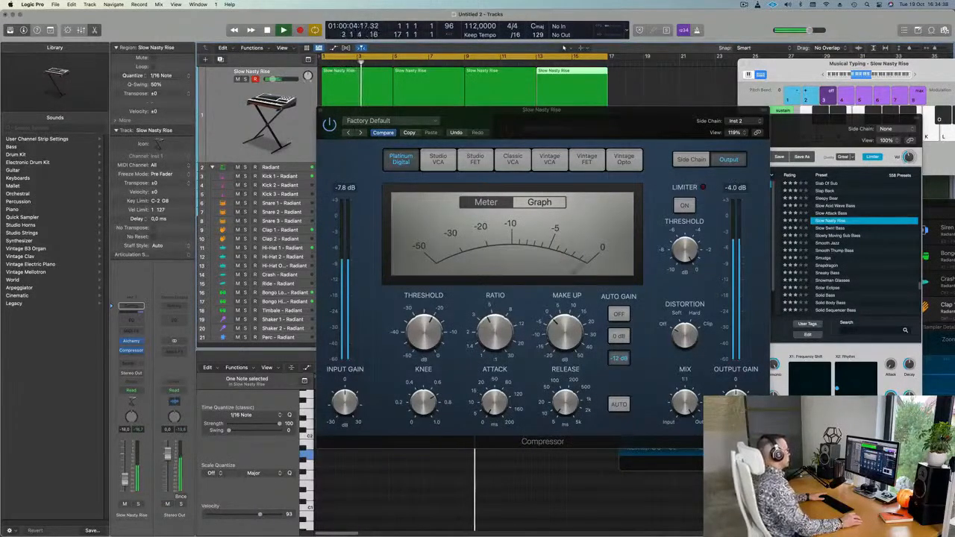
Duplicate the Slow Nasty Rise track and copy its four regions onto the duplicate.
click(320, 111)
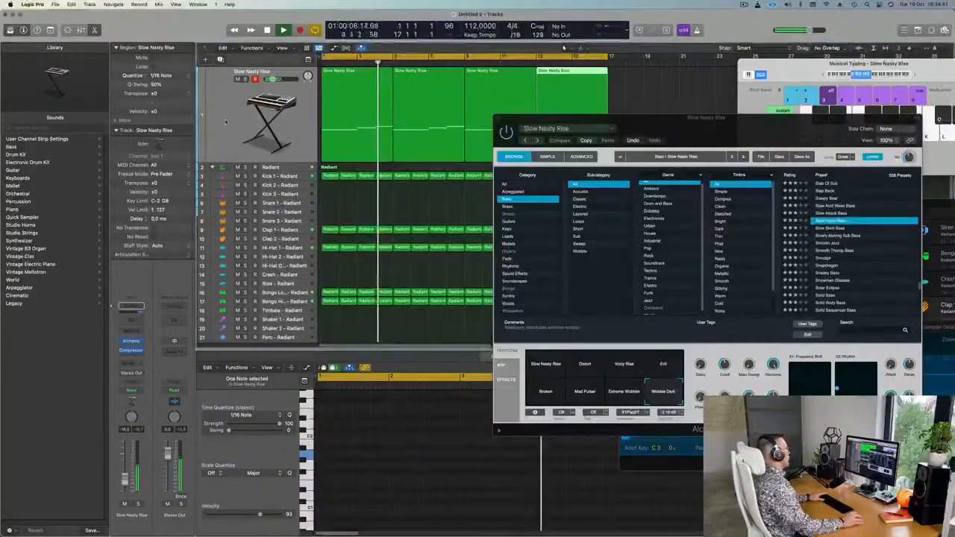
click(299, 112)
key(Return)
key(super+d)
drag(627, 121, 659, 96)
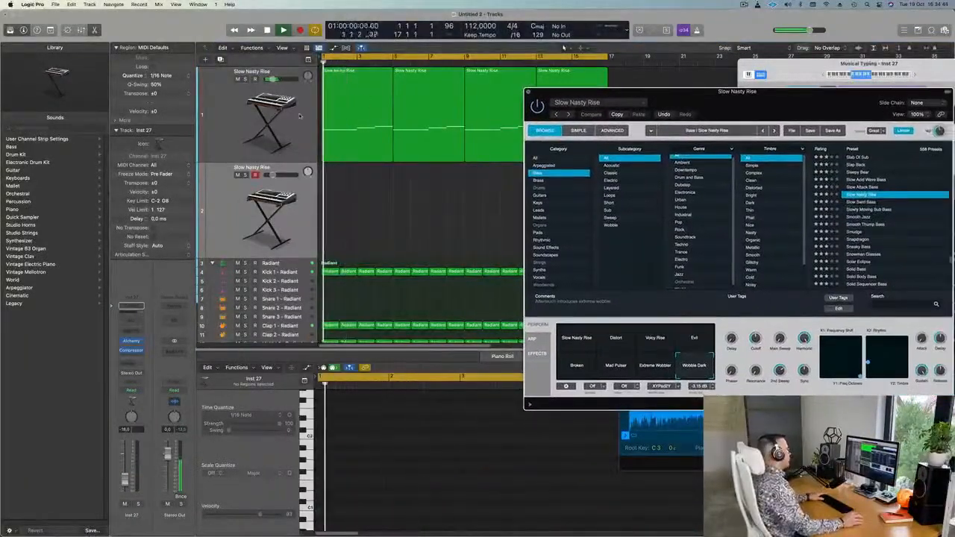
click(375, 88)
drag(375, 73, 368, 182)
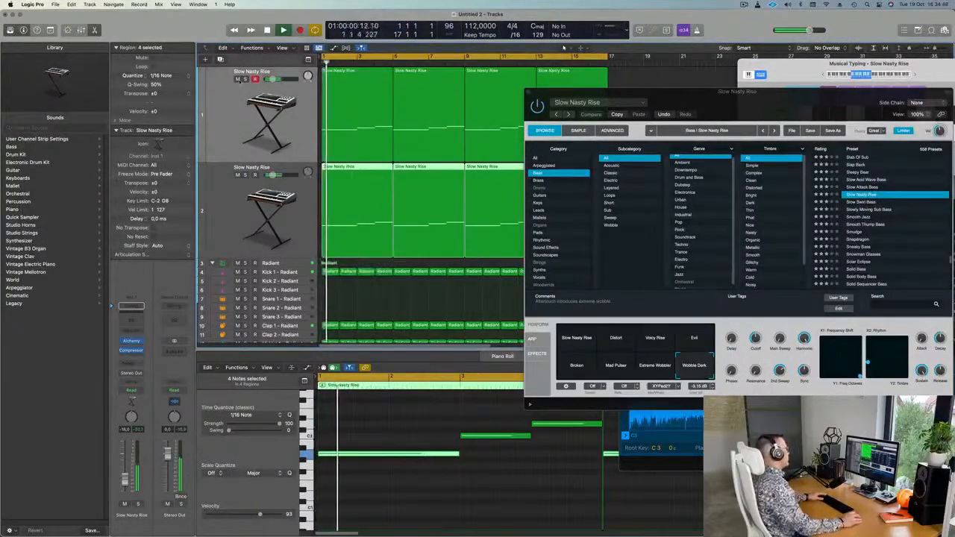
Mute the original Slow Nasty Rise track and open the duplicate's Alchemy instrument.
click(238, 79)
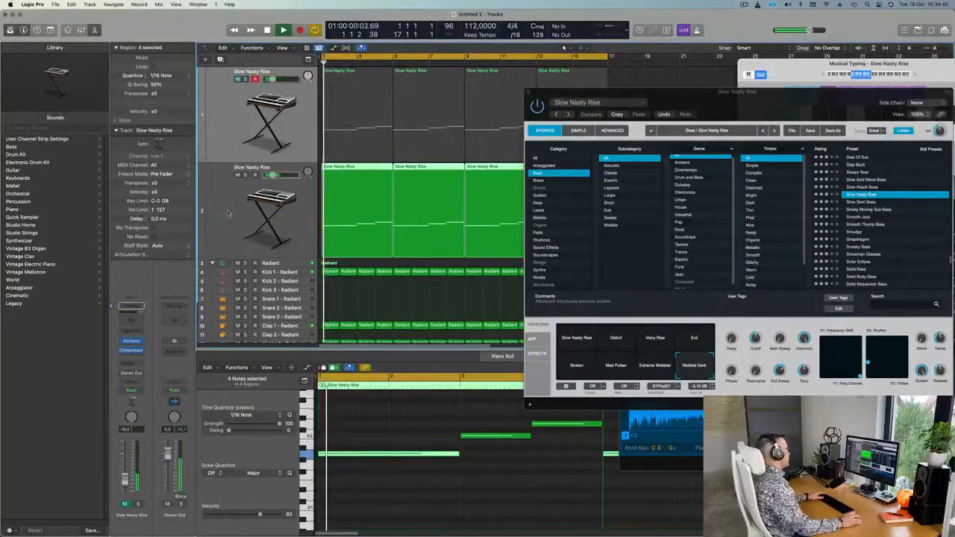
click(238, 197)
key(super+Left)
key(super+Left)
key(super+Left)
click(131, 341)
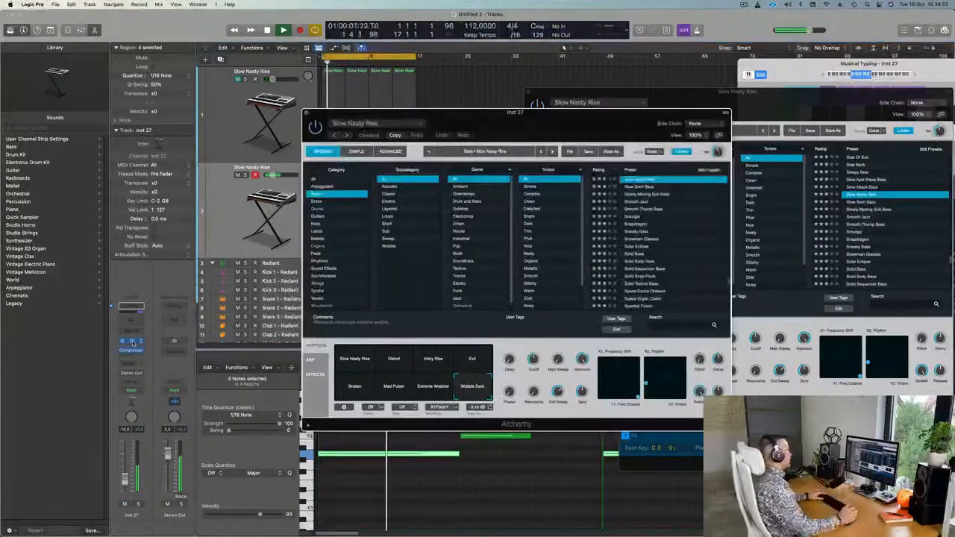
drag(590, 108, 631, 84)
drag(528, 121, 595, 126)
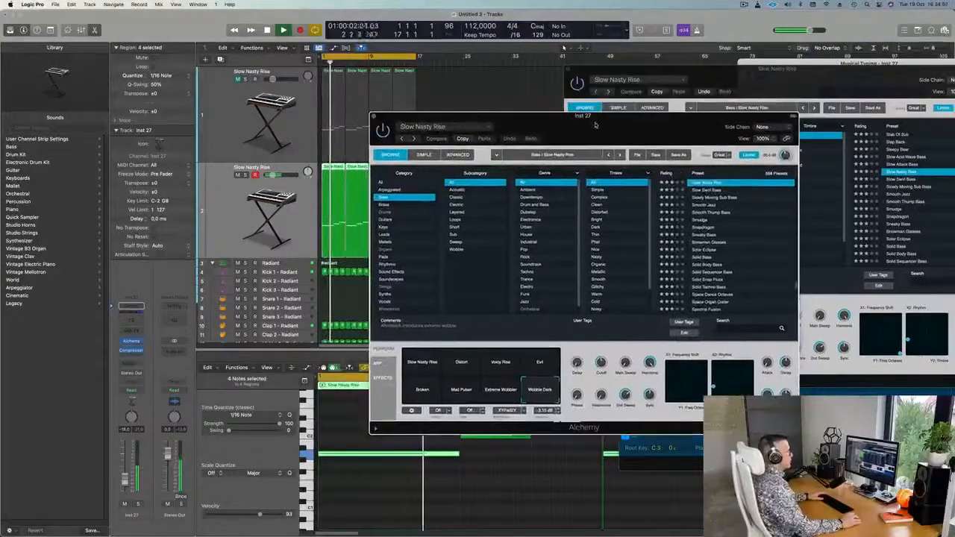
Load Slowly Moving Sub Bass and audition its Bass 2, 3, 8 and 5 variations.
click(702, 198)
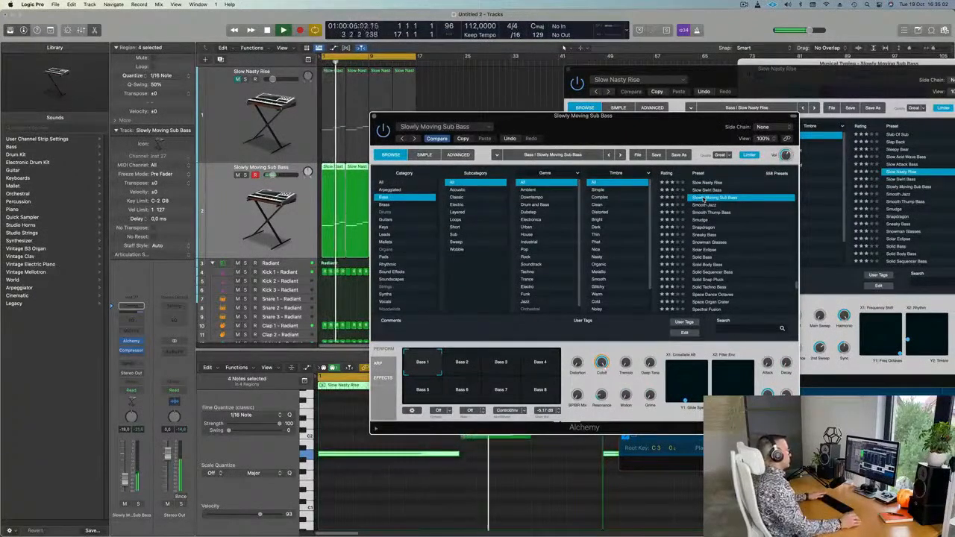
key(space)
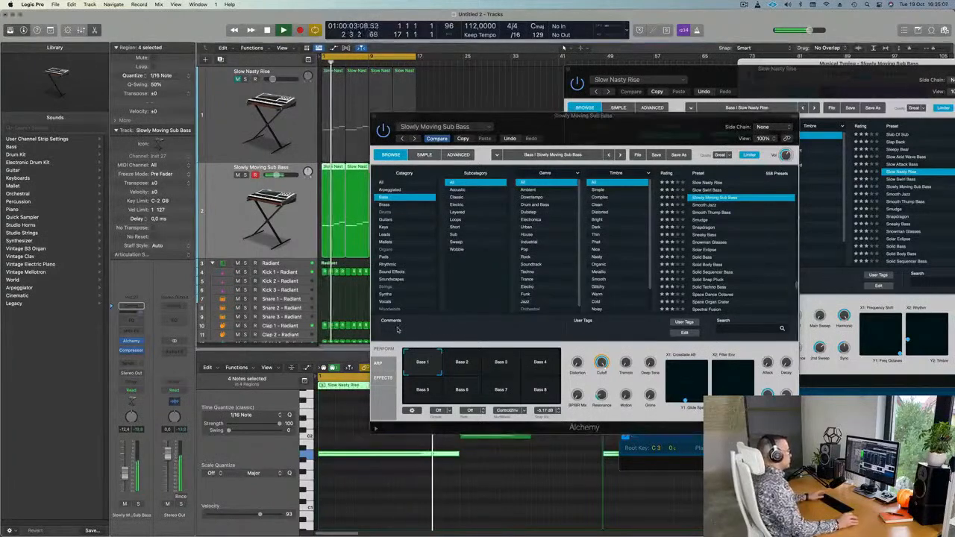
click(463, 364)
click(503, 364)
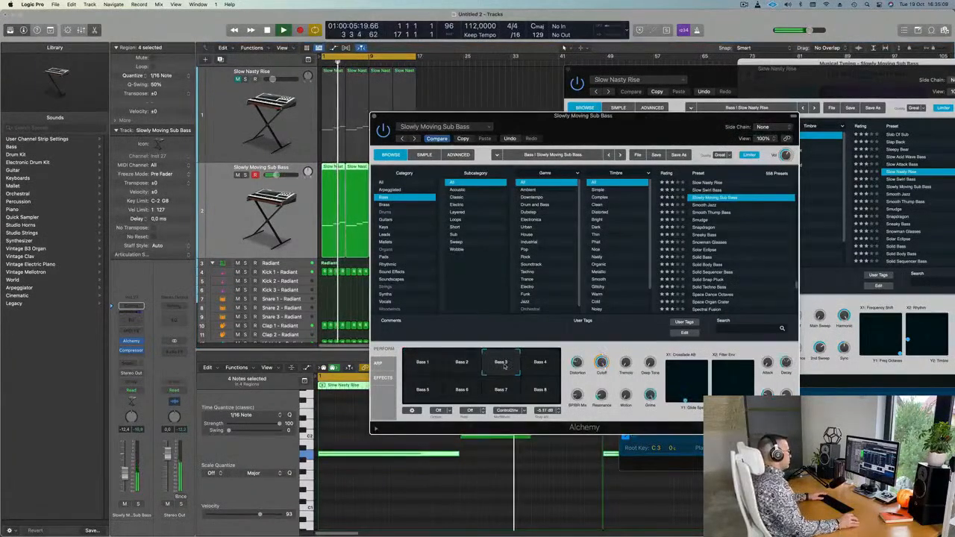
click(540, 390)
click(423, 393)
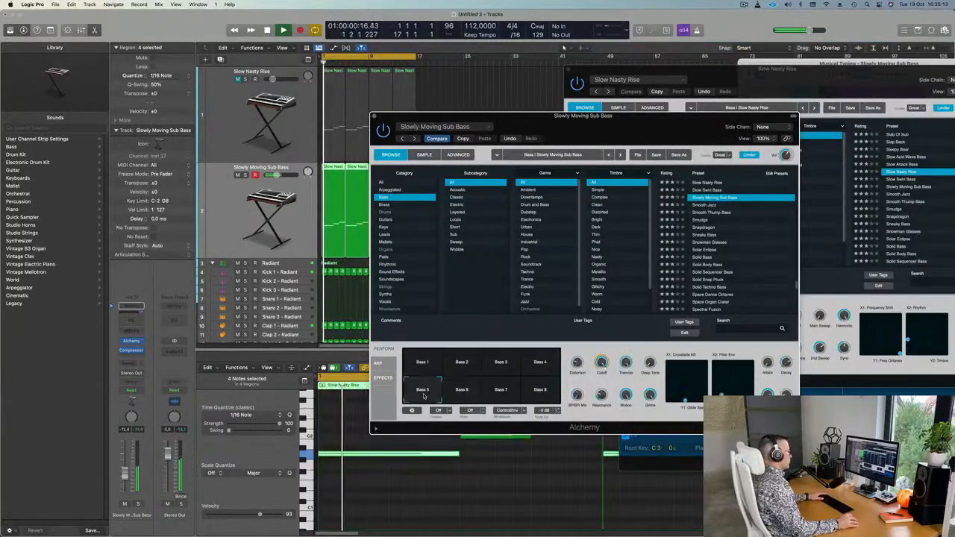
Try the Smudge preset, then settle on Solid Bass.
click(701, 221)
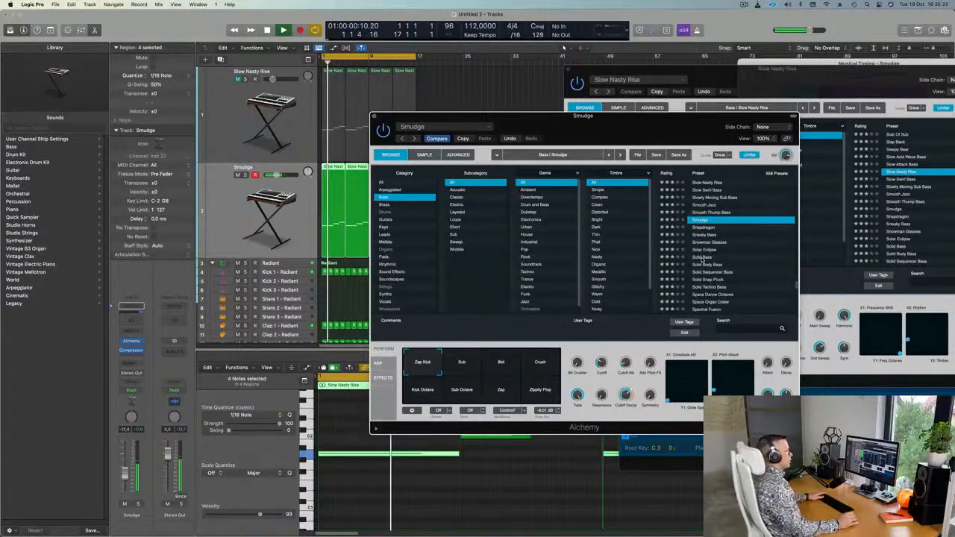
click(702, 257)
drag(640, 118, 674, 72)
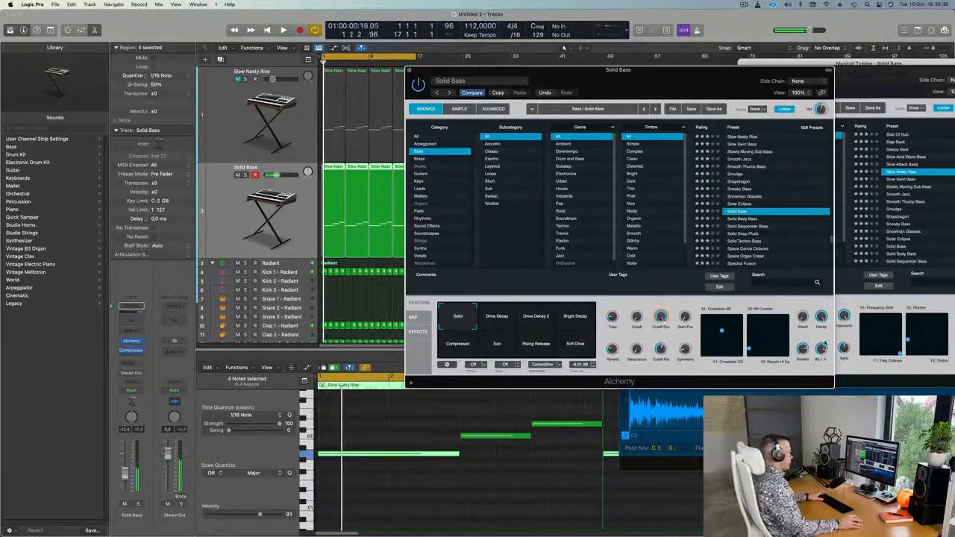
Audition Solid Body Bass, Solid Snap Pluck and Solid Techno Bass, ending on Sub Punch.
click(505, 320)
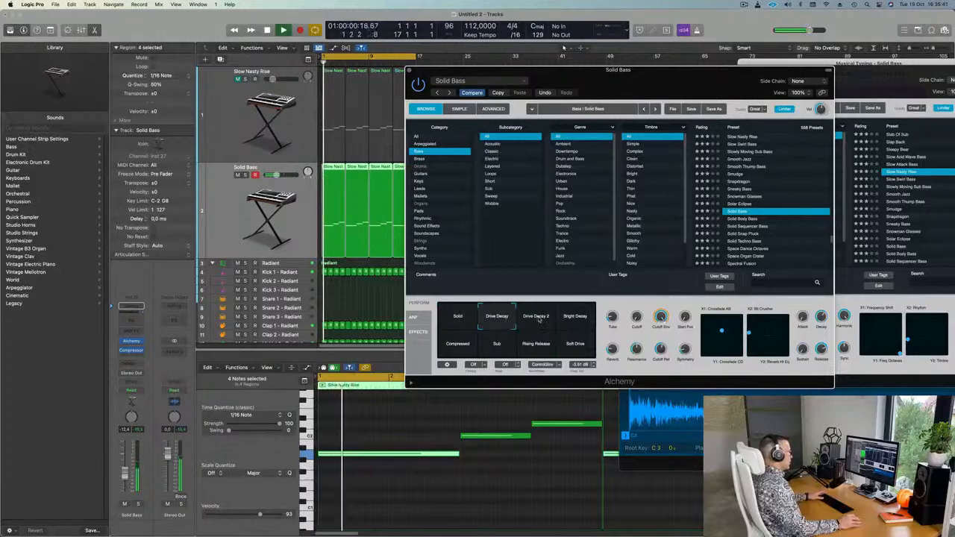
click(742, 220)
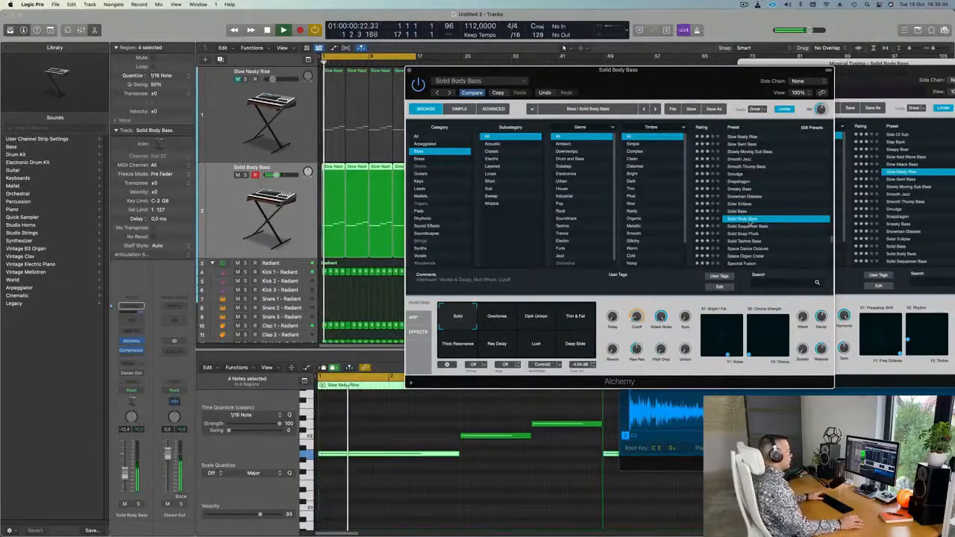
click(745, 235)
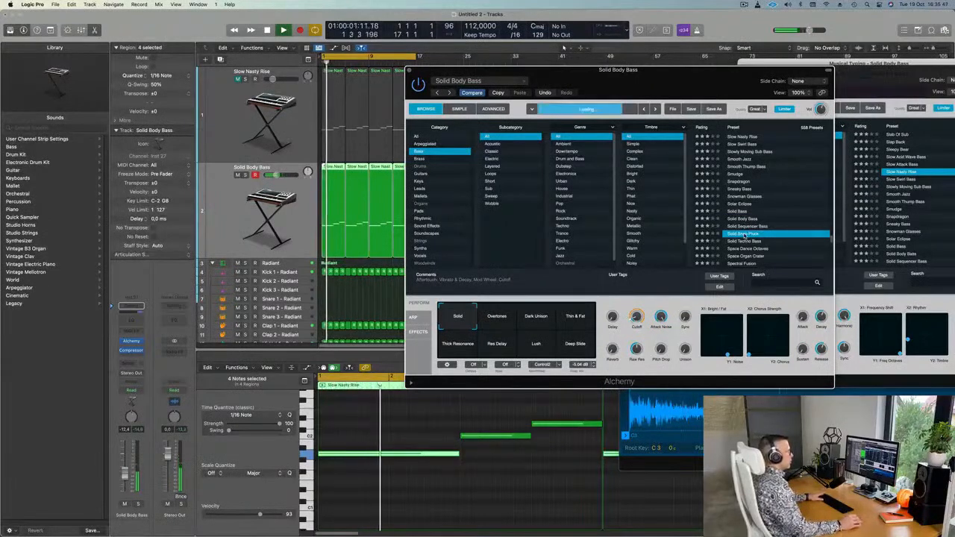
scroll(776, 216, down, 3)
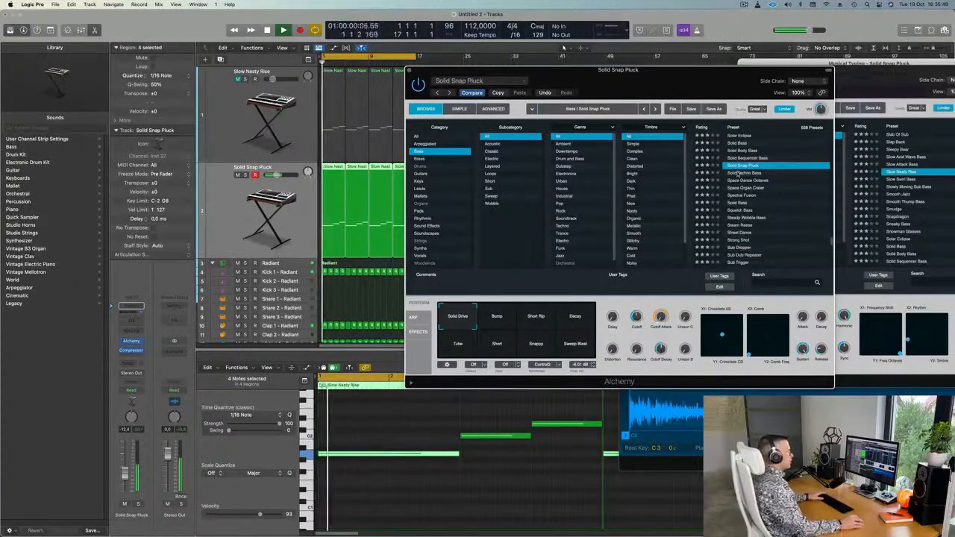
click(740, 173)
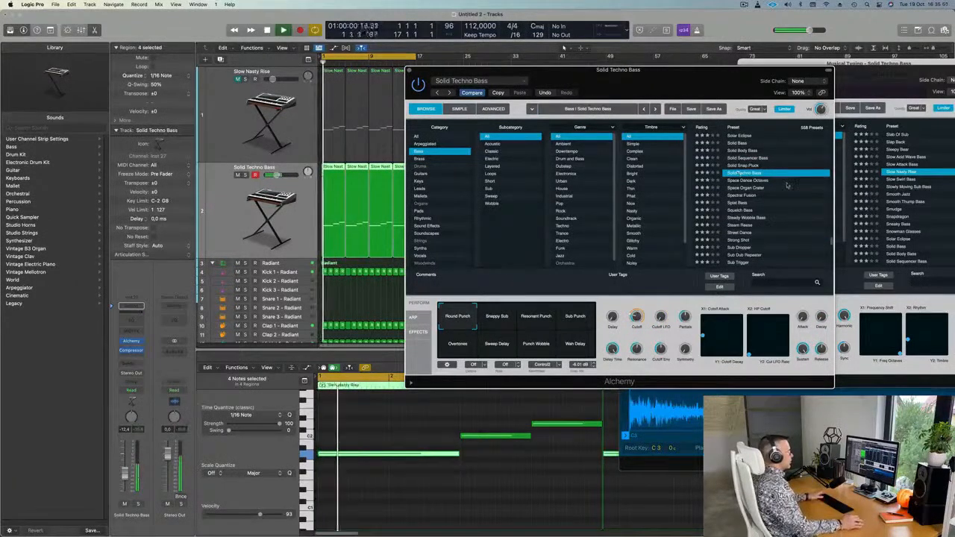
scroll(780, 183, down, 1)
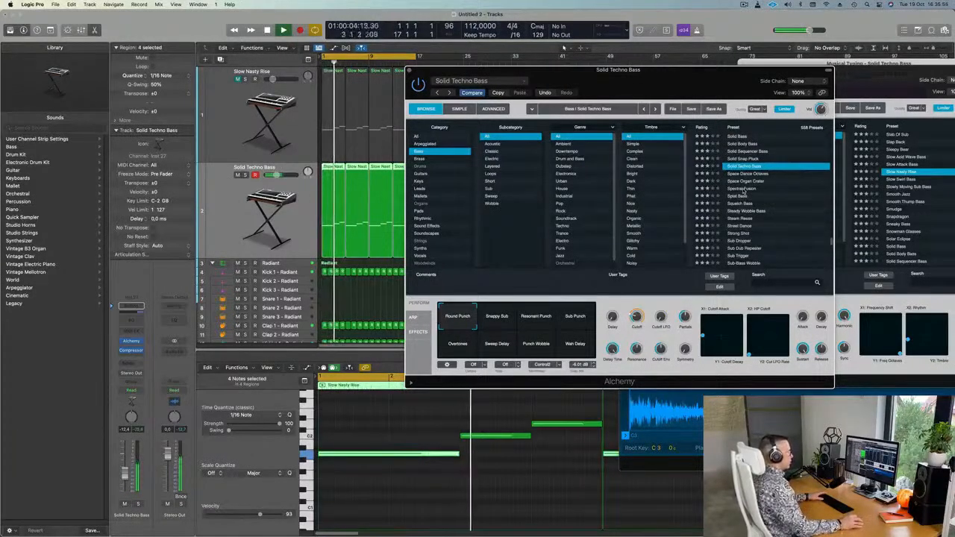
click(525, 321)
click(498, 318)
click(583, 317)
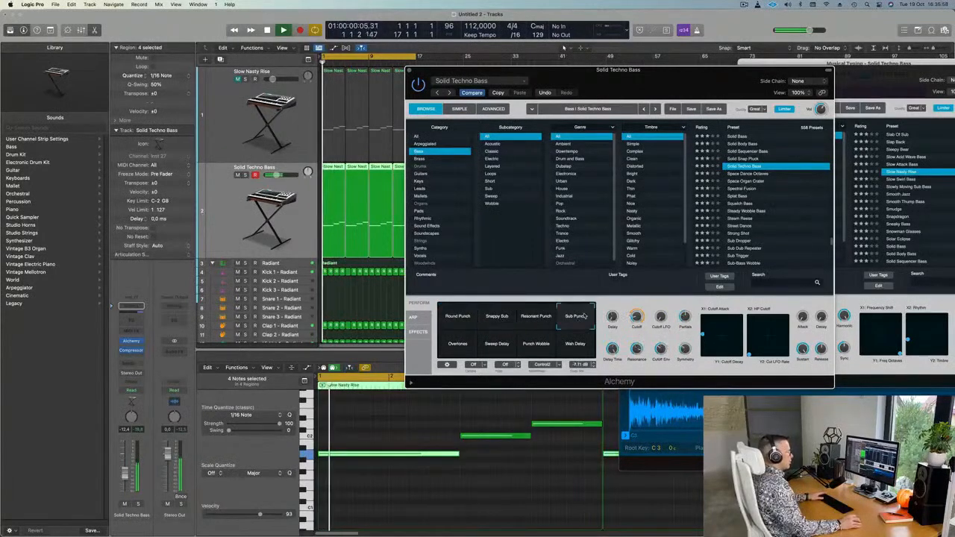
Try Steady Wobble Bass, then load Steam Reese and audition Undulation, Dark and Aggressive.
click(750, 211)
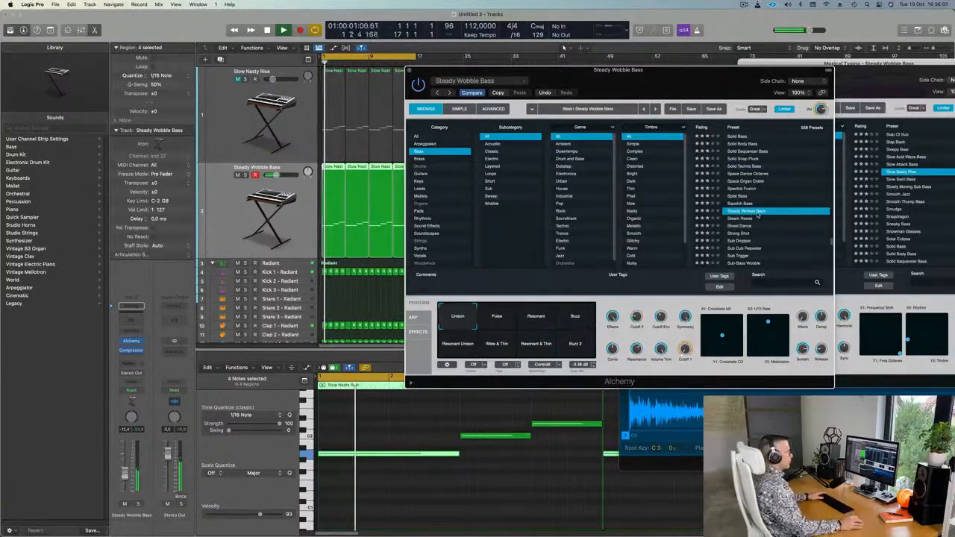
scroll(761, 207, down, 3)
click(743, 161)
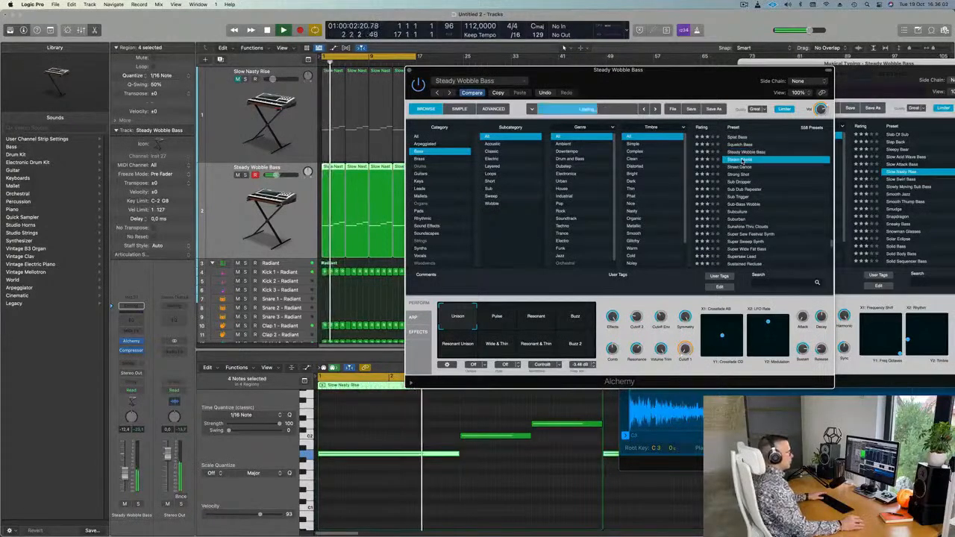
drag(678, 93, 709, 96)
click(528, 318)
click(567, 319)
click(610, 320)
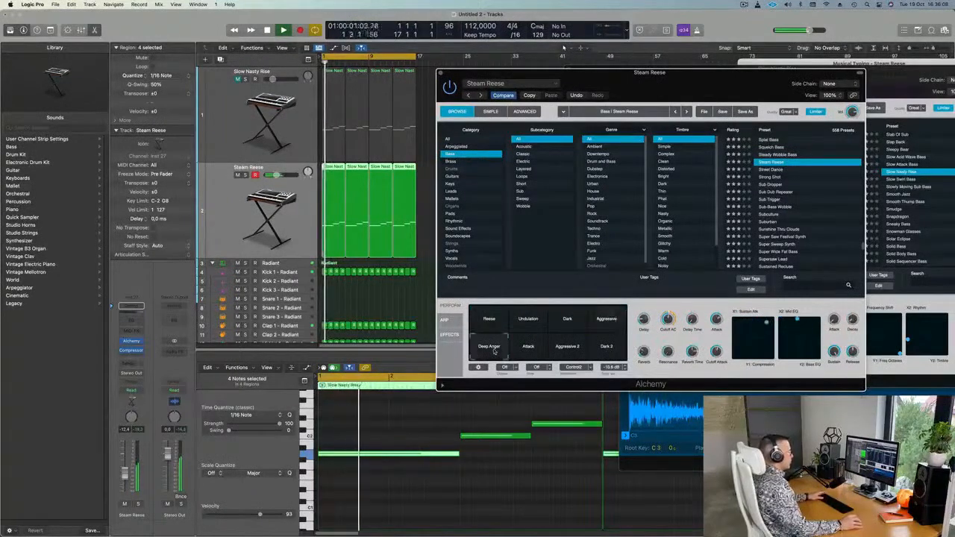
Audition Steam Reese variations, then try Street Dance, Sub Dub Repeater, Subculture and Suburban.
click(529, 346)
click(567, 346)
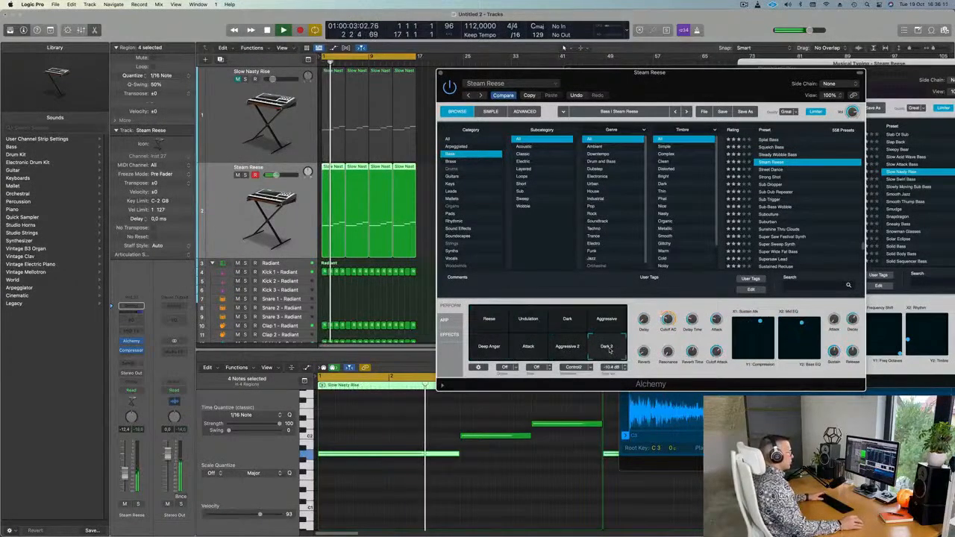
click(606, 321)
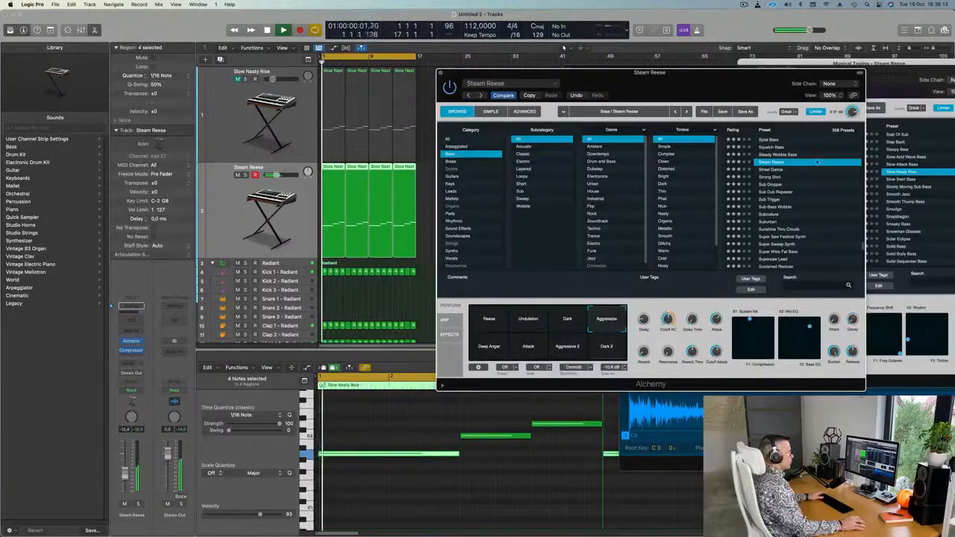
click(773, 170)
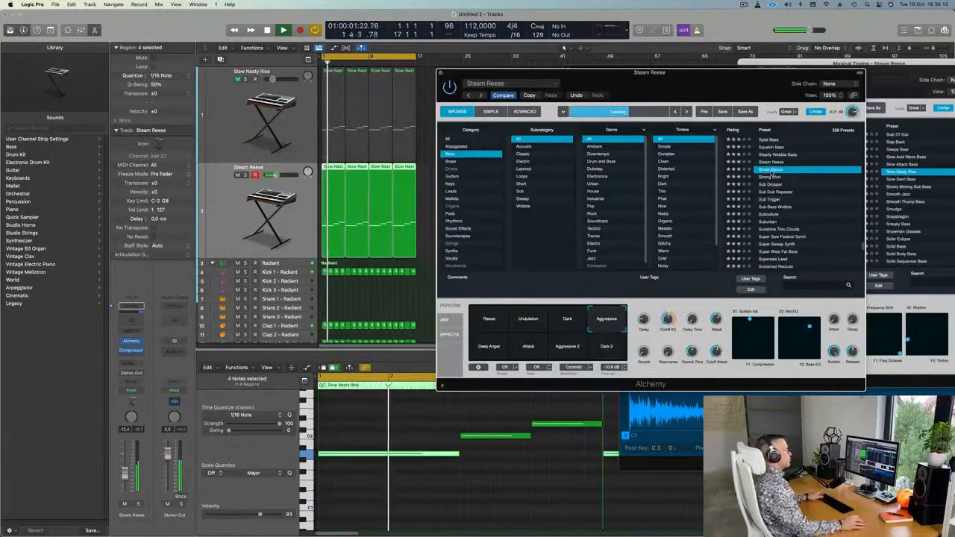
scroll(784, 172, down, 2)
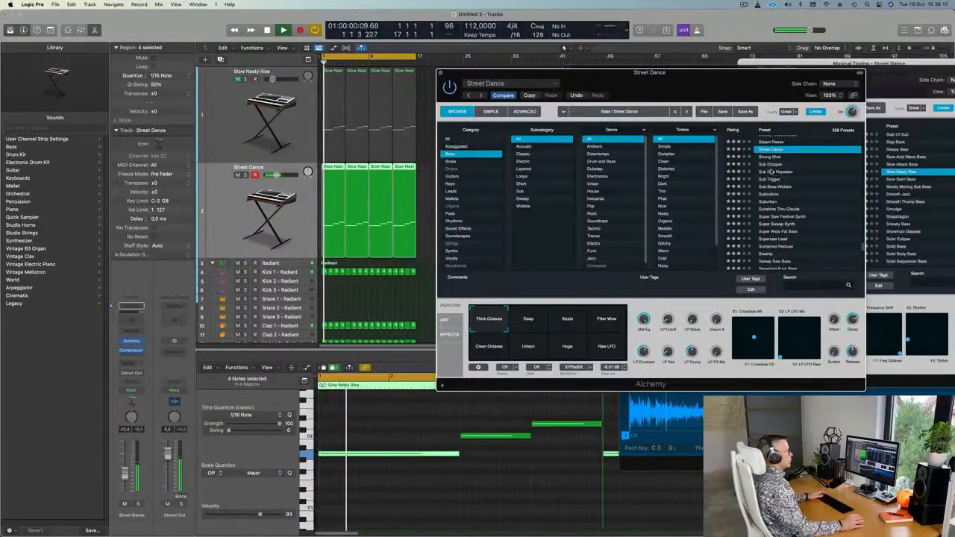
click(771, 172)
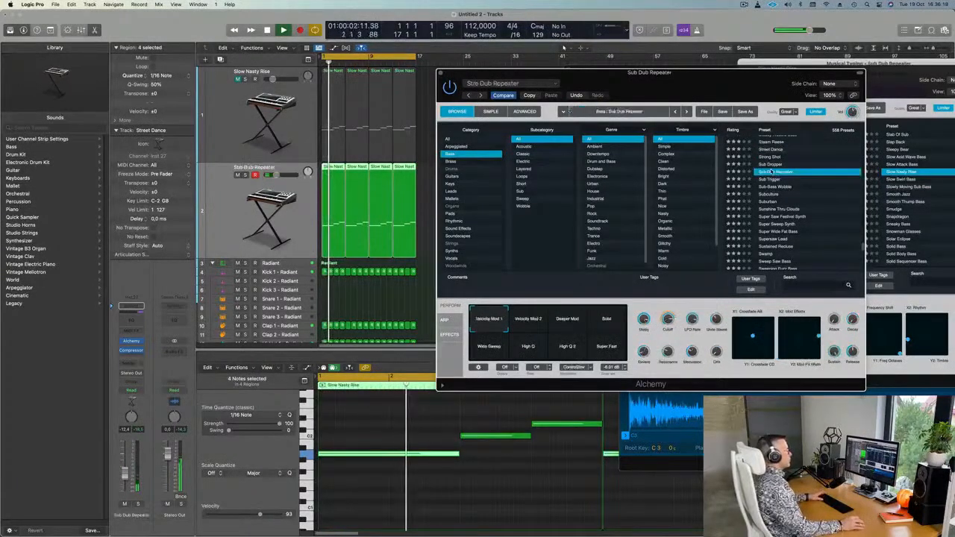
scroll(805, 174, down, 2)
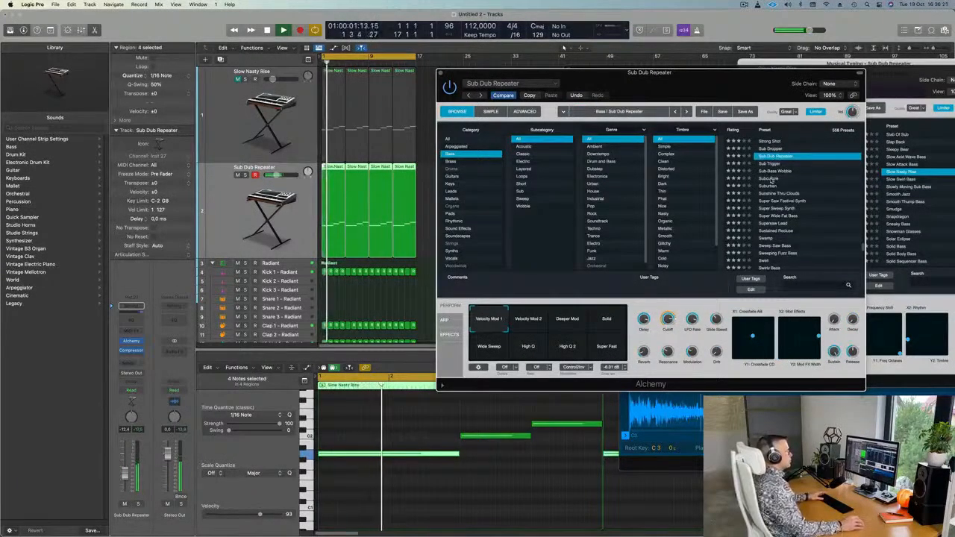
click(771, 179)
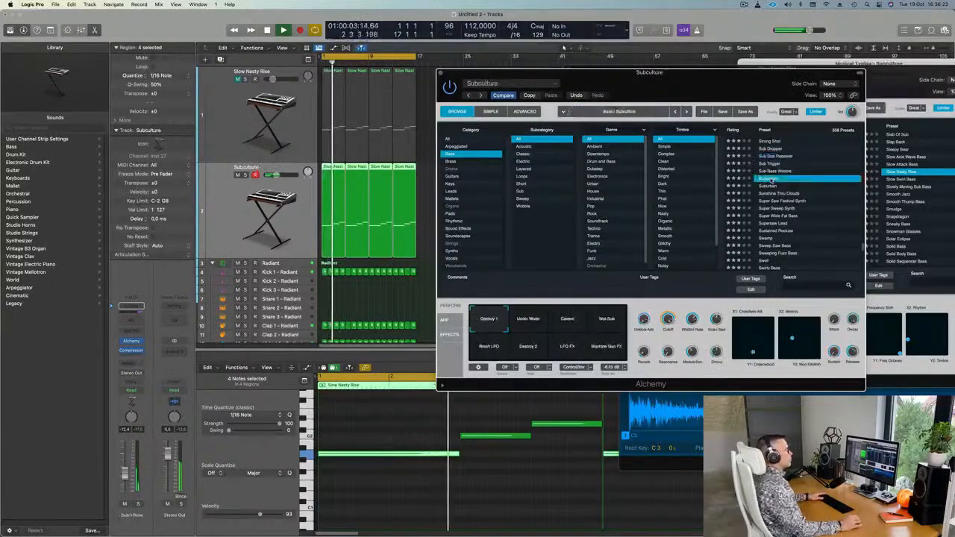
scroll(797, 191, down, 1)
click(769, 180)
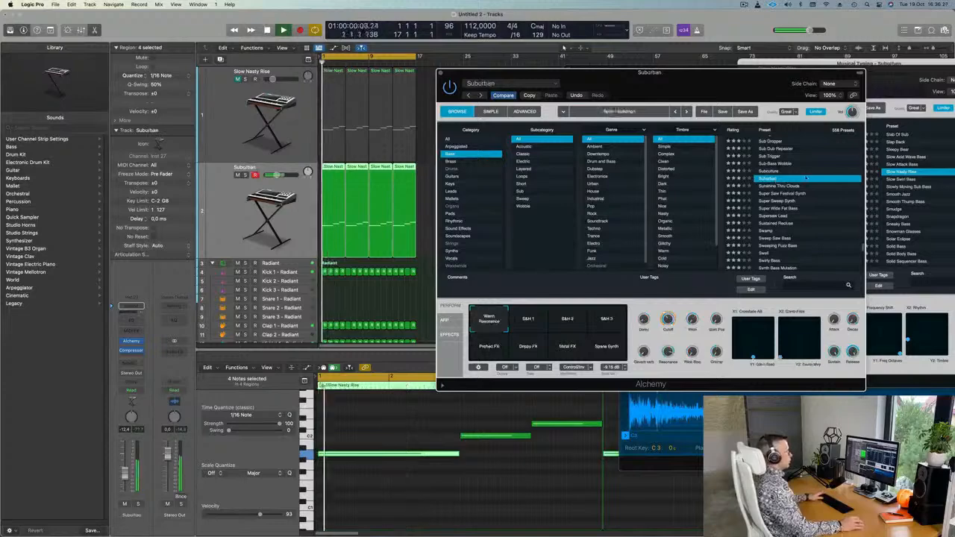
Audition Suburban's S&H 1, Drippy FX, Metal FX and Space Synth, returning to Warm Resonance.
click(529, 321)
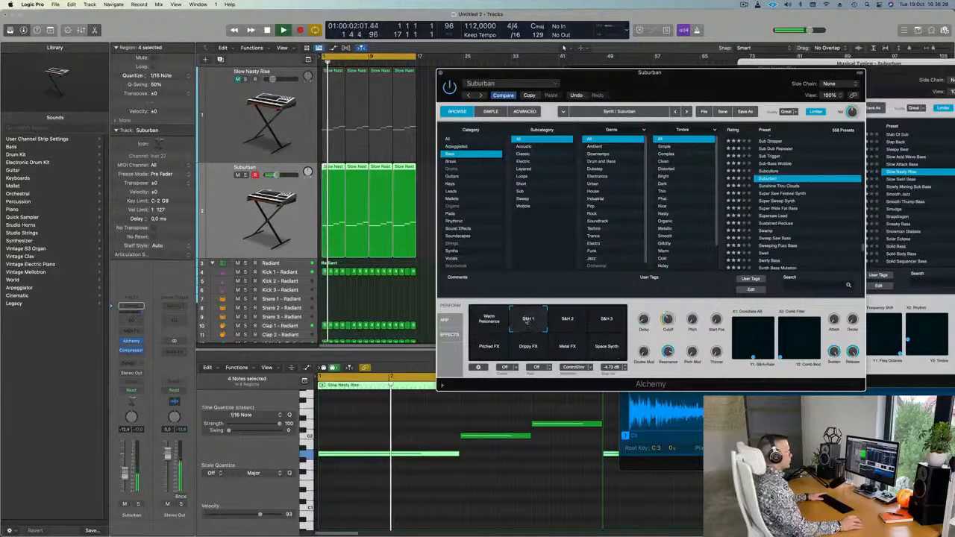
click(529, 349)
click(567, 347)
click(606, 348)
click(490, 320)
key(space)
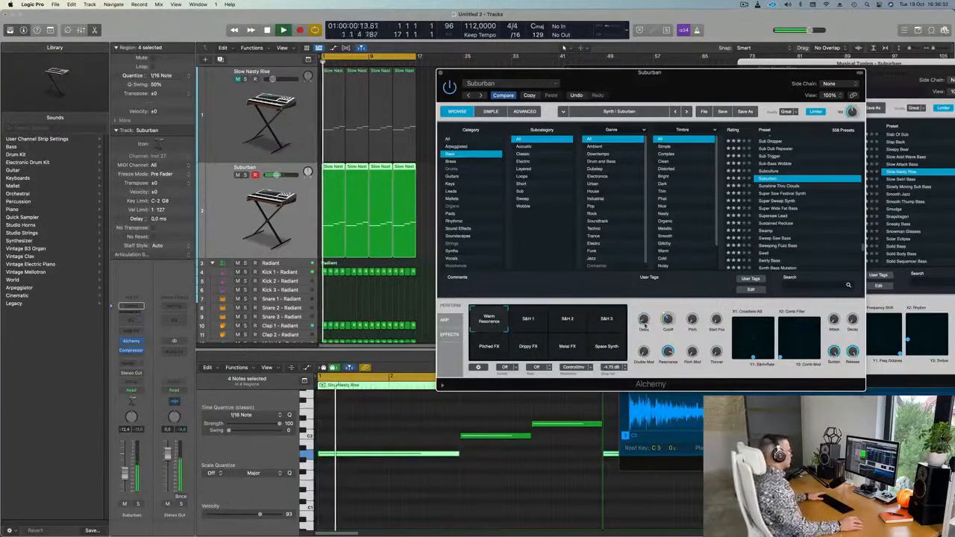
Load Sunshine Thru Clouds, raise the track volume slightly, and close the instrument window.
click(791, 186)
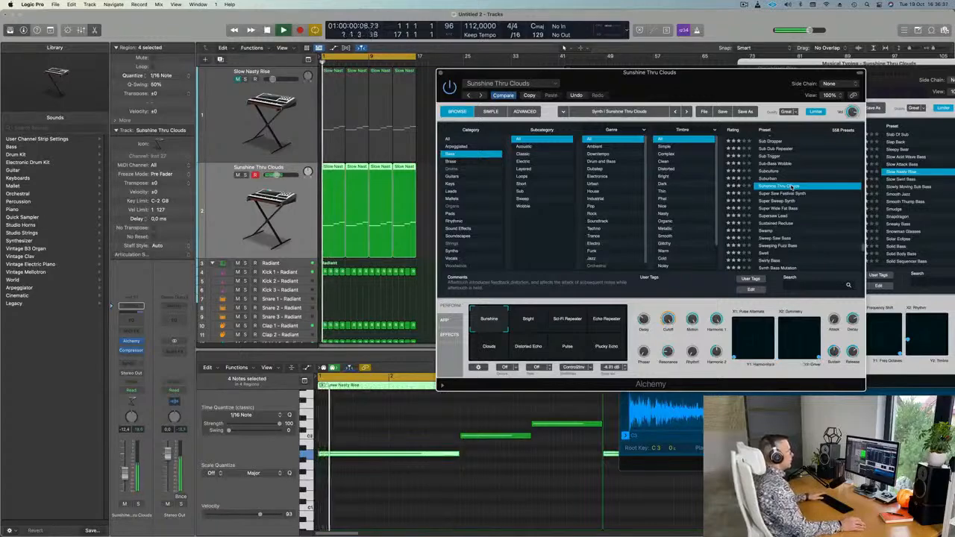
drag(687, 89, 701, 109)
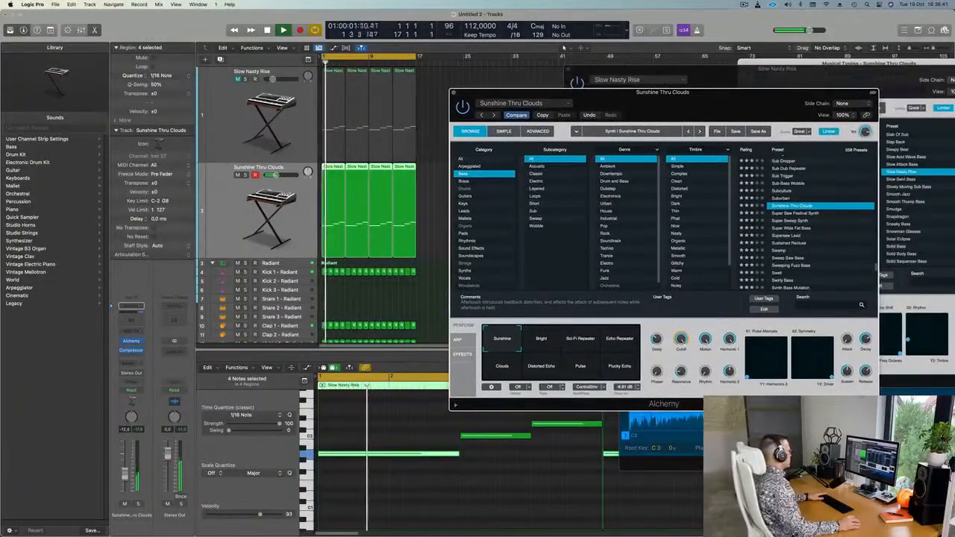
drag(126, 475, 126, 473)
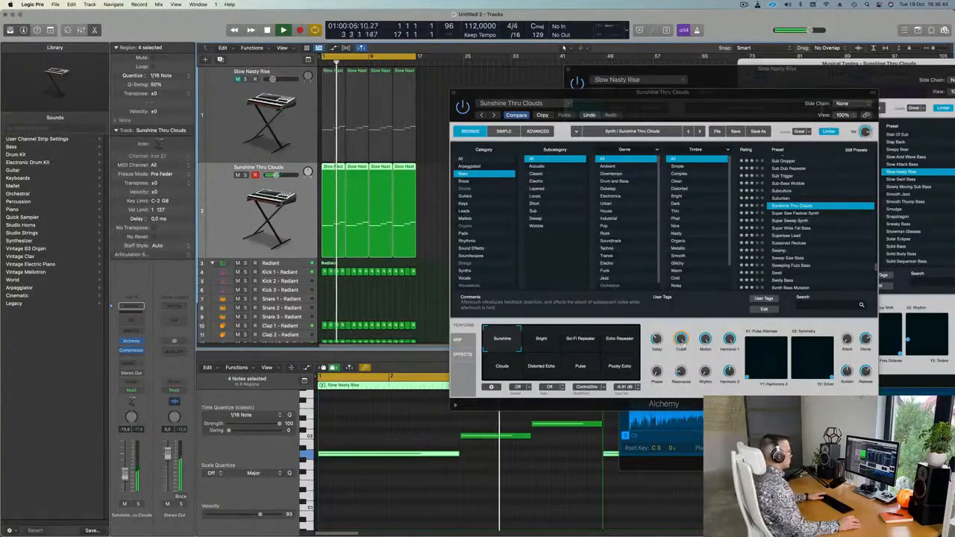
drag(453, 96, 400, 116)
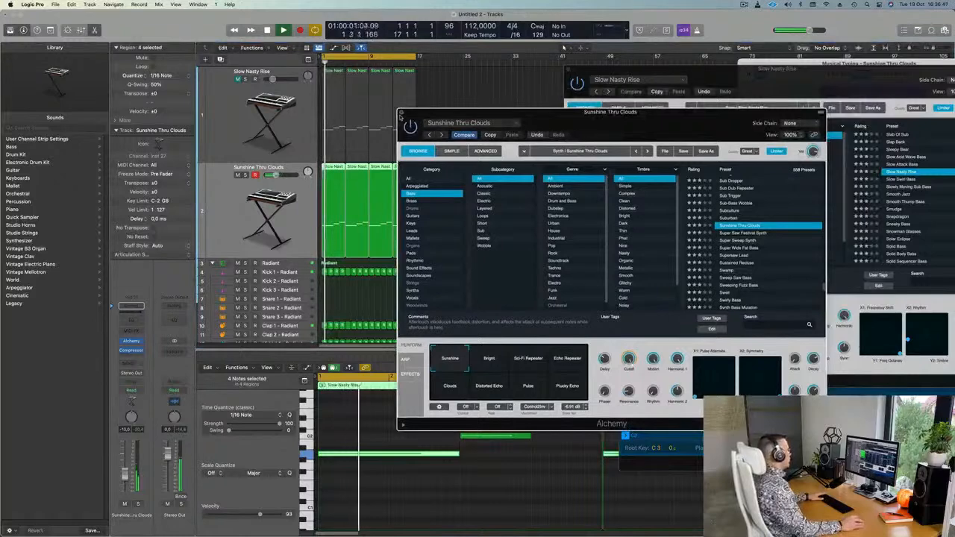
click(402, 113)
Add a new Alchemy instrument track below track 2 and open its instrument.
scroll(247, 187, down, 2)
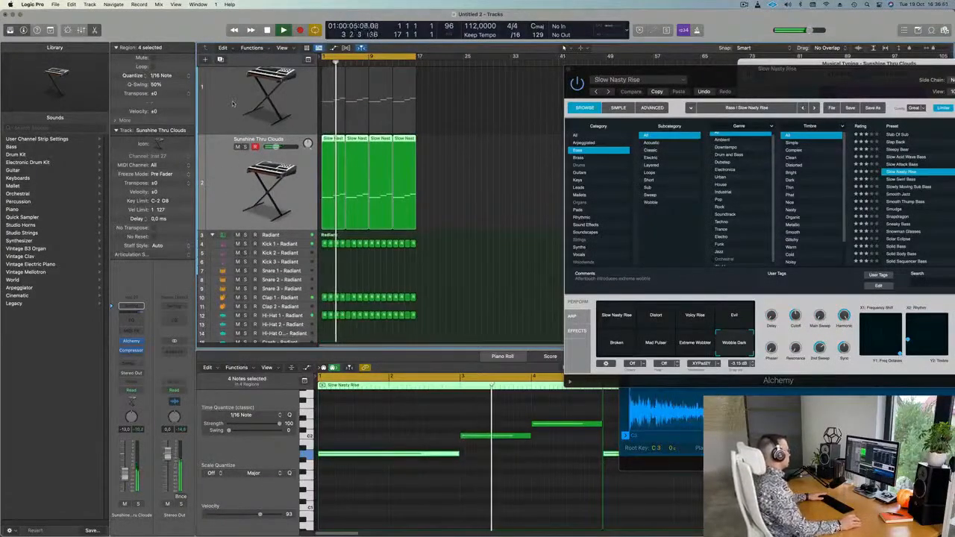
click(220, 60)
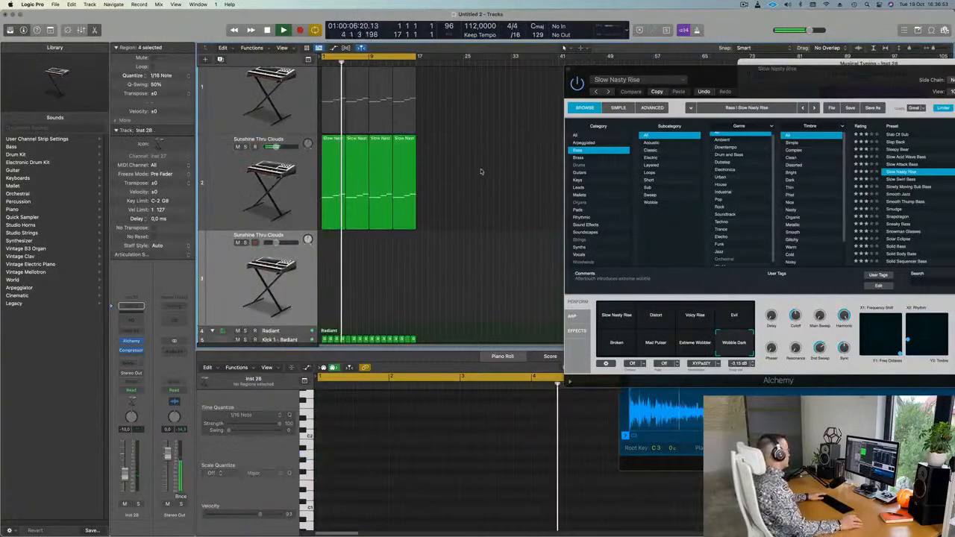
key(space)
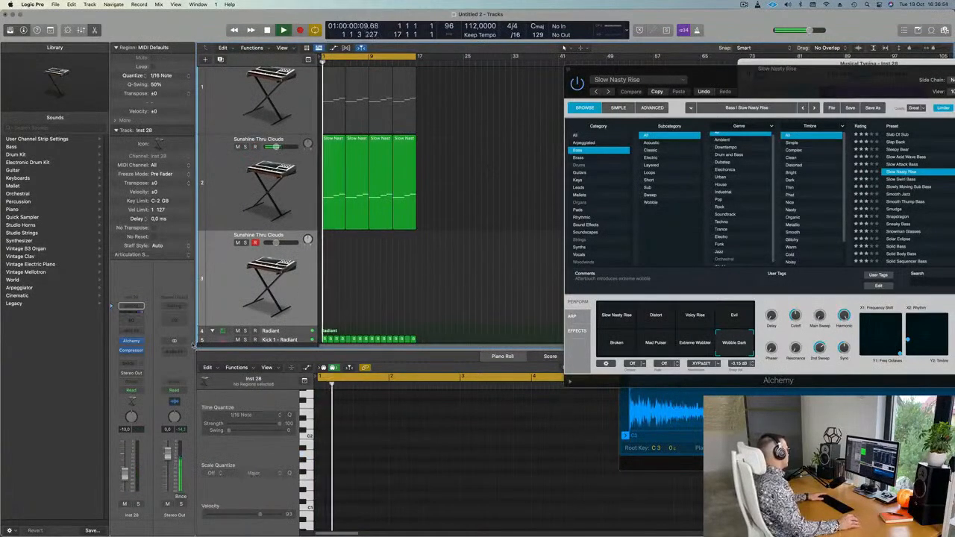
click(131, 341)
drag(496, 121, 485, 109)
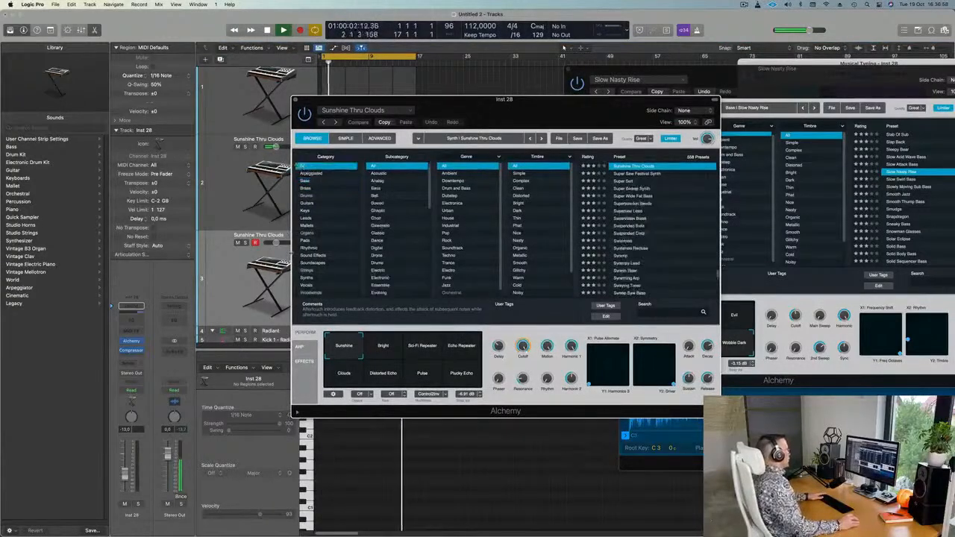
Load the Abandoned Pad preset from Pads and open Musical Typing.
click(306, 241)
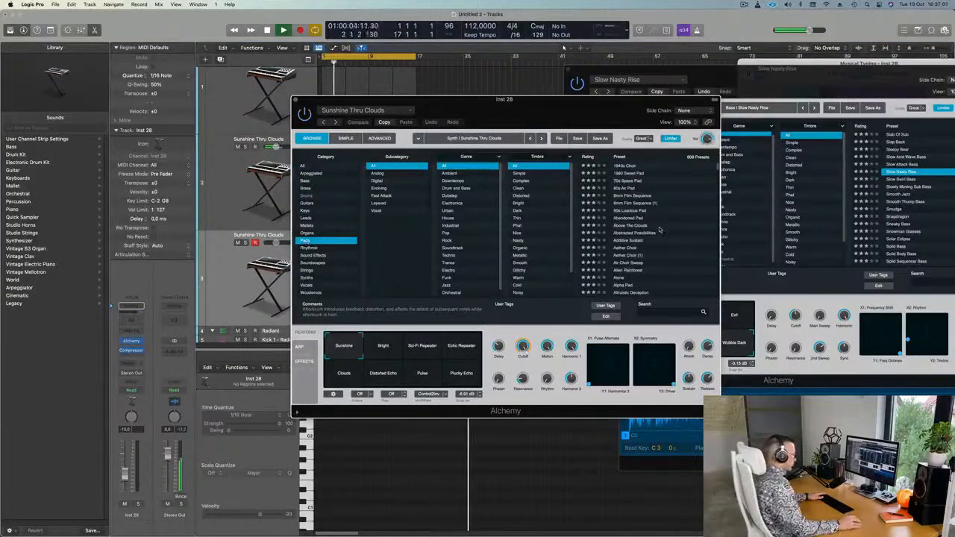
click(629, 219)
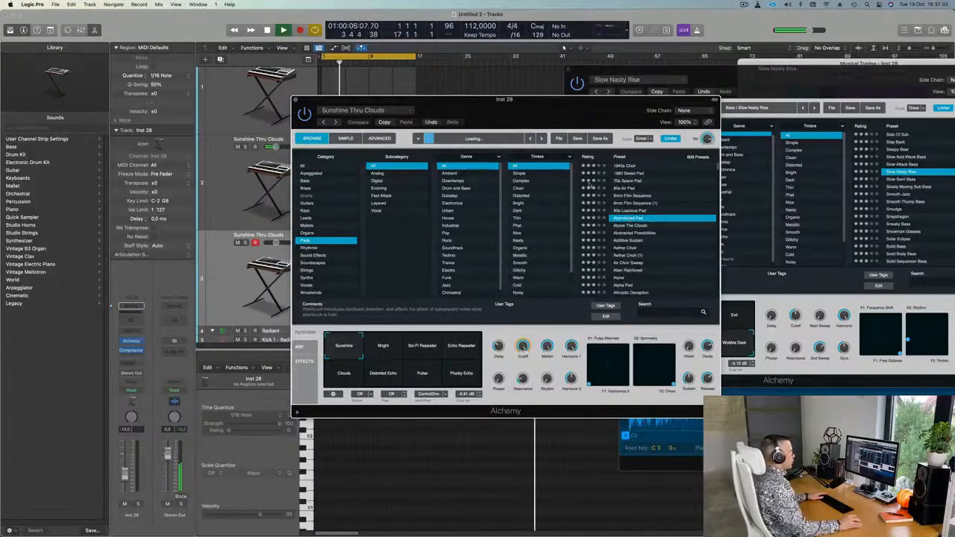
click(211, 302)
key(space)
key(space)
key(space)
key(space)
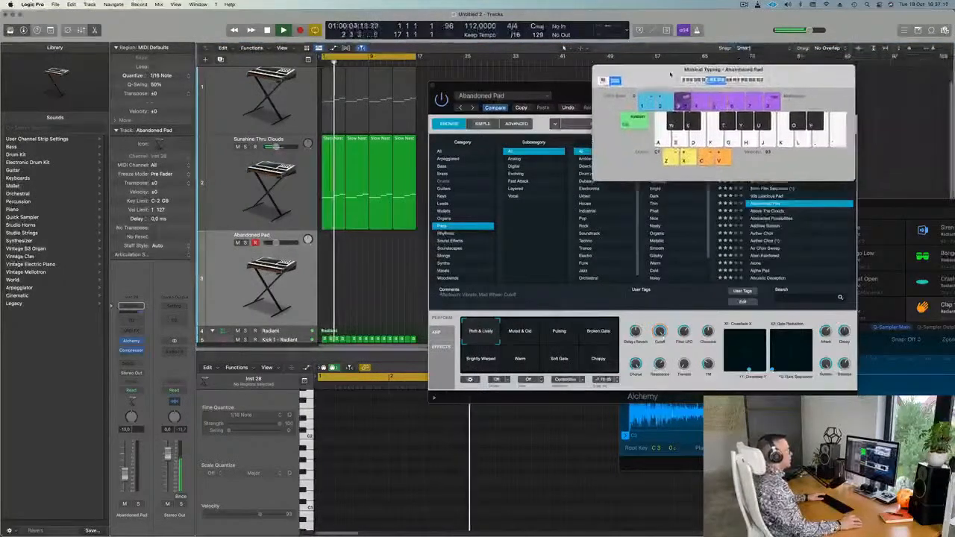
Play Abandoned Pad an octave up with Musical Typing and lower it to -22 dB.
click(771, 81)
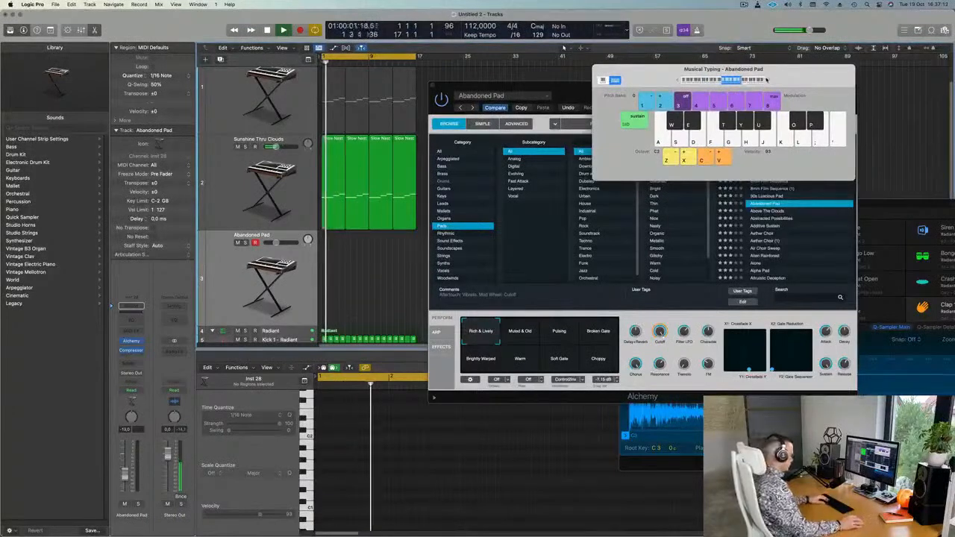
key(f)
key(g)
key(f)
drag(125, 477, 125, 486)
key(f)
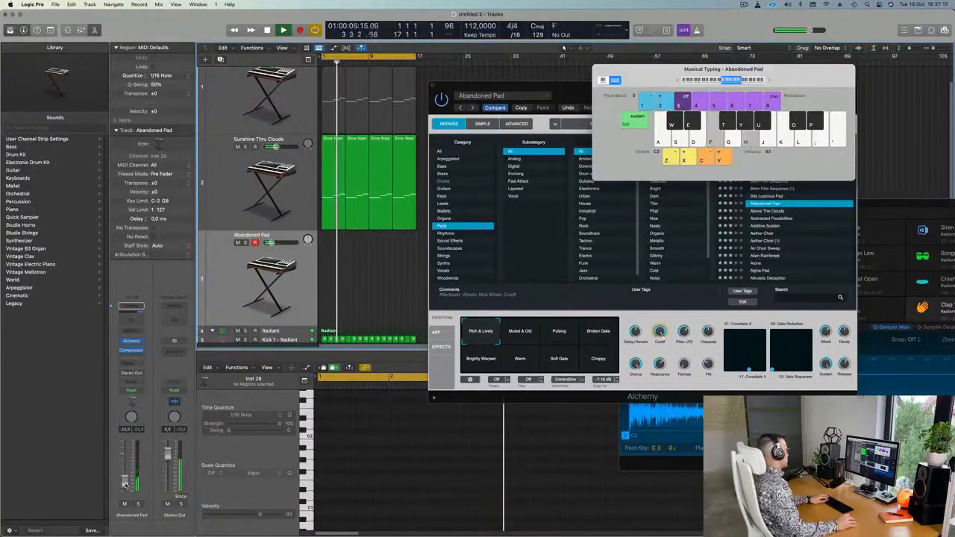
key(d)
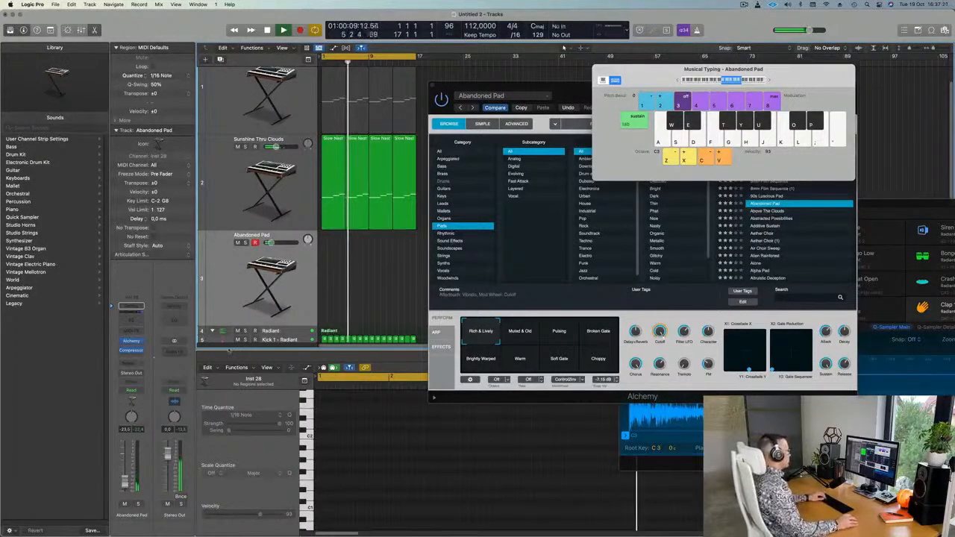
key(f)
Try Abstracted Possibilities, load Aether Choir at -20 dB, and start recording a part.
click(771, 222)
click(771, 221)
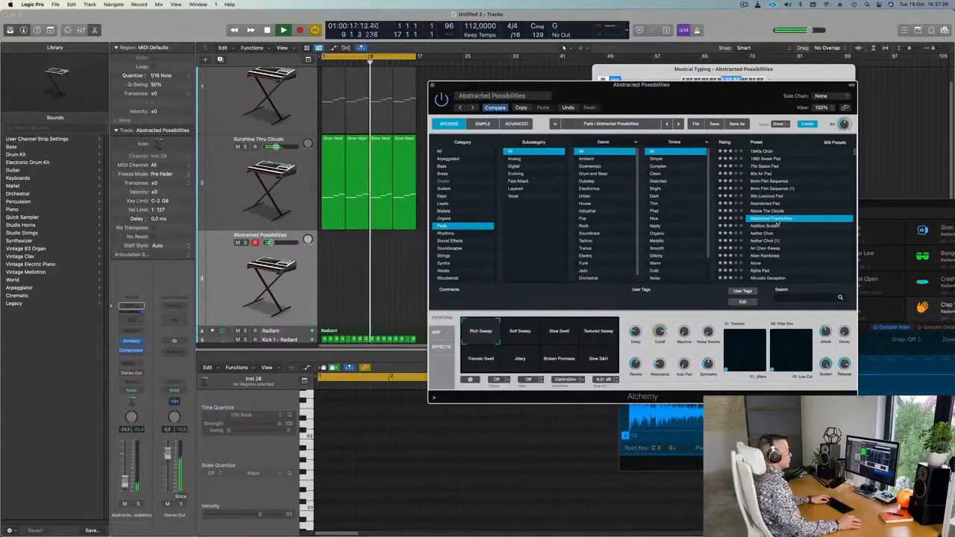
click(573, 328)
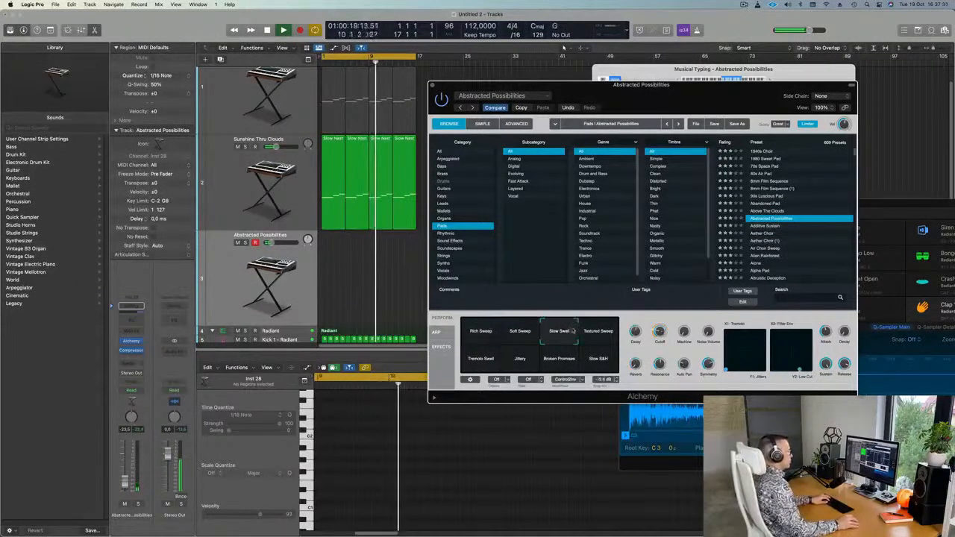
click(766, 234)
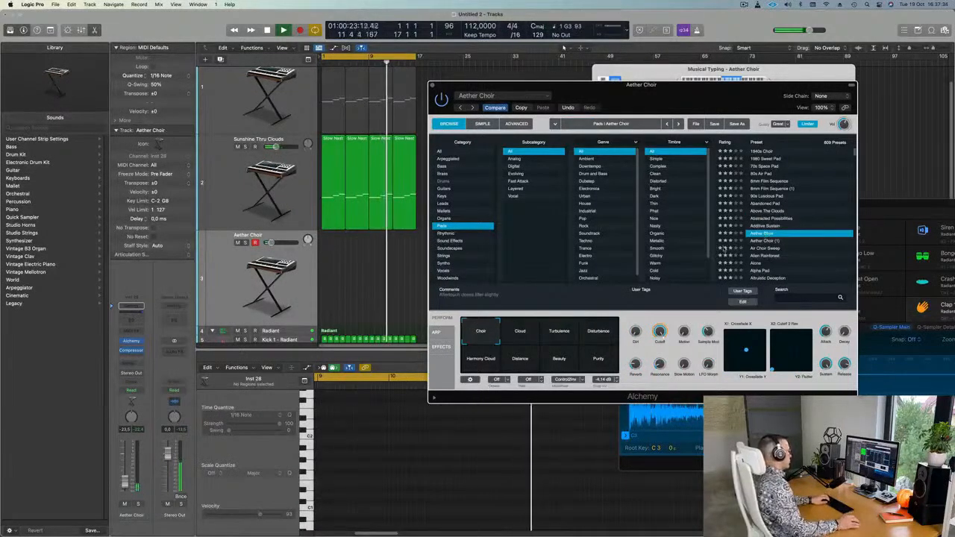
drag(125, 483, 126, 480)
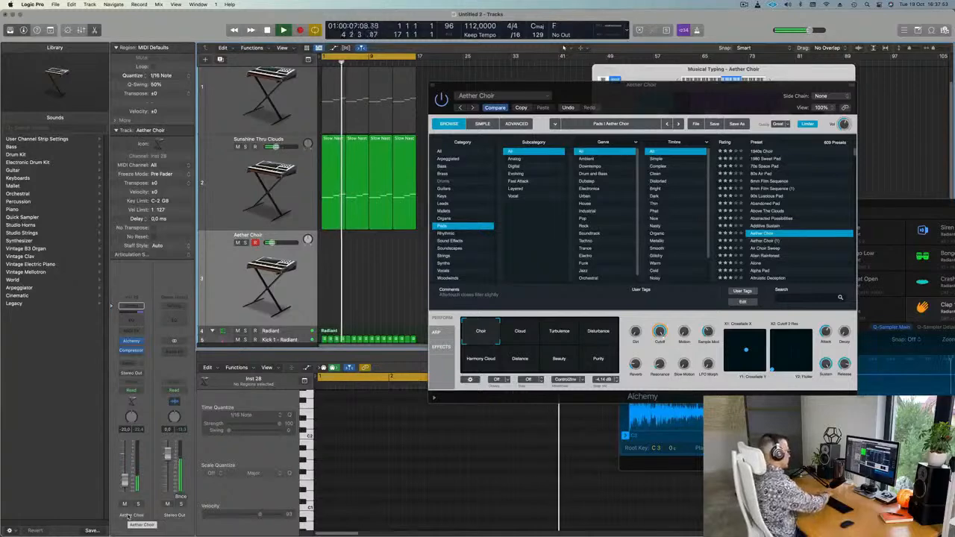
key(r)
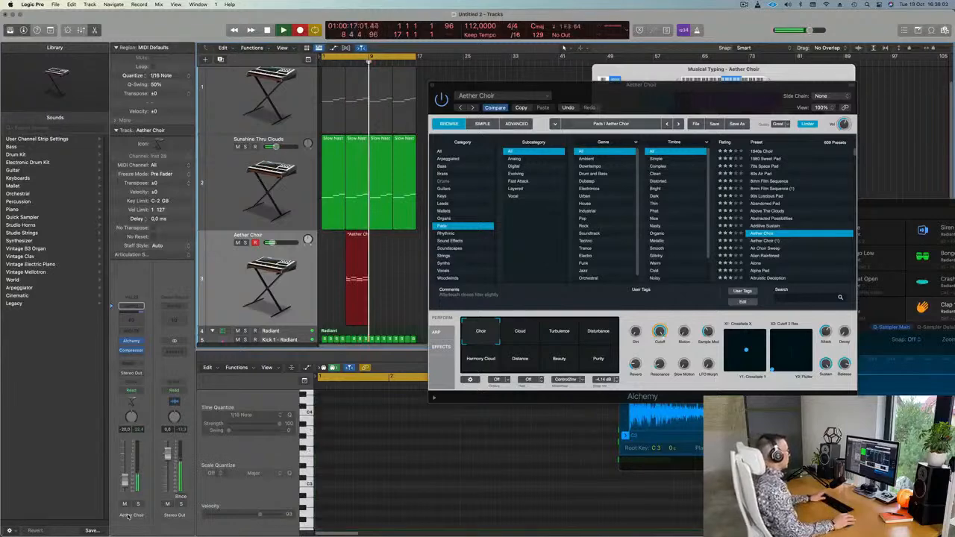
Stop recording and quit Chrome, Photos, Messages and Mail from the Dock.
key(space)
mouse_move(131, 534)
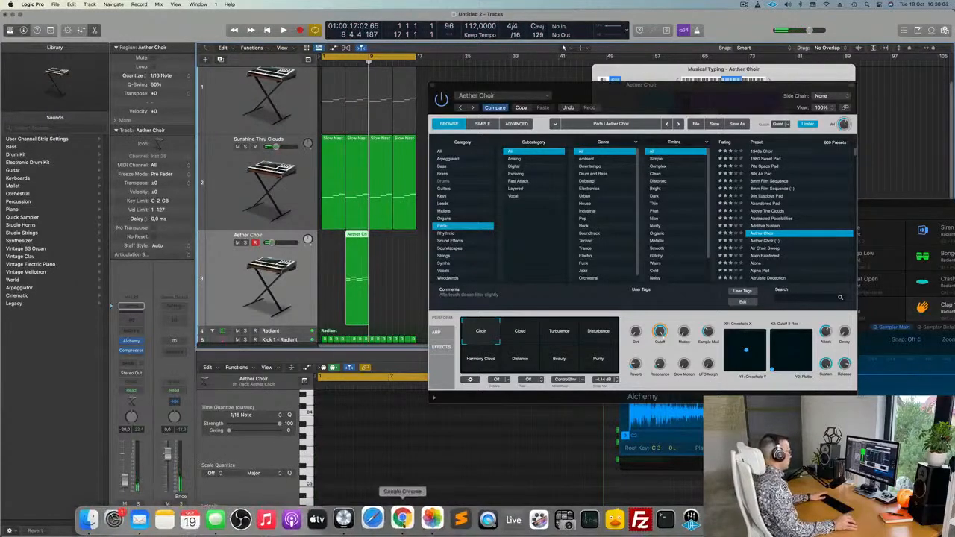
right_click(402, 519)
click(407, 487)
right_click(430, 518)
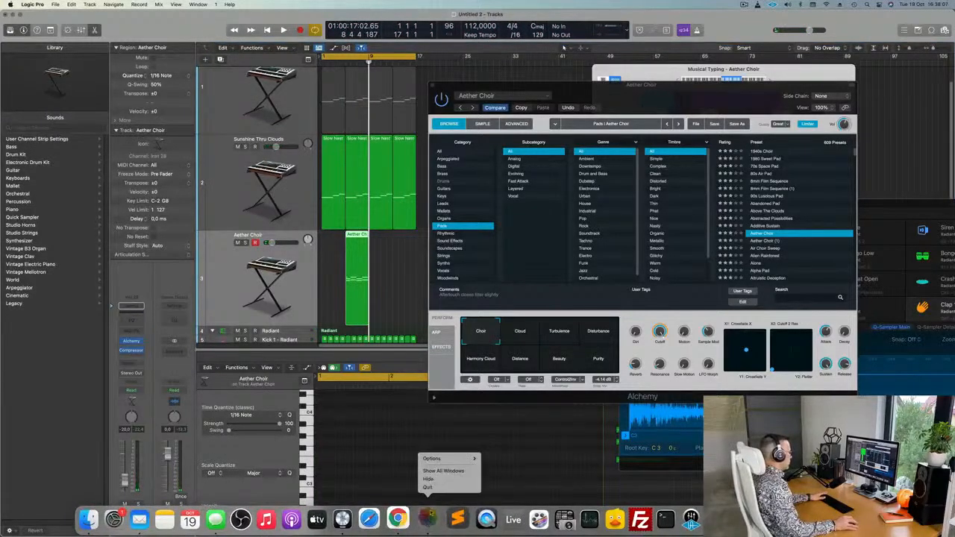
click(428, 487)
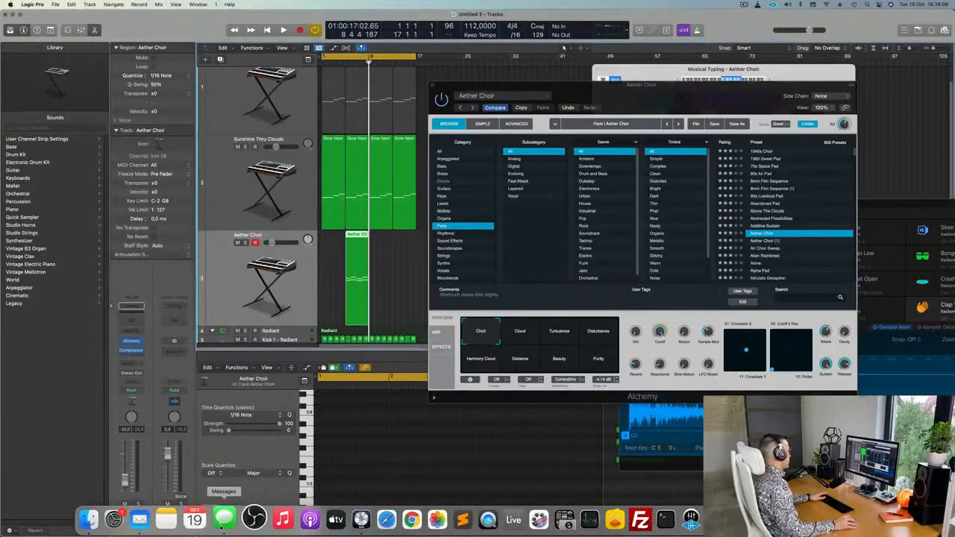
right_click(224, 521)
click(226, 488)
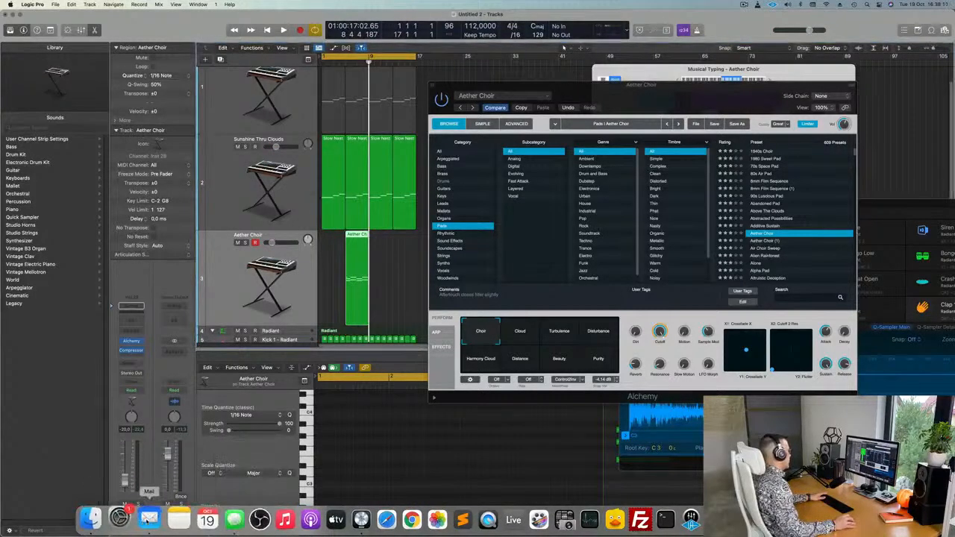
right_click(153, 511)
click(156, 488)
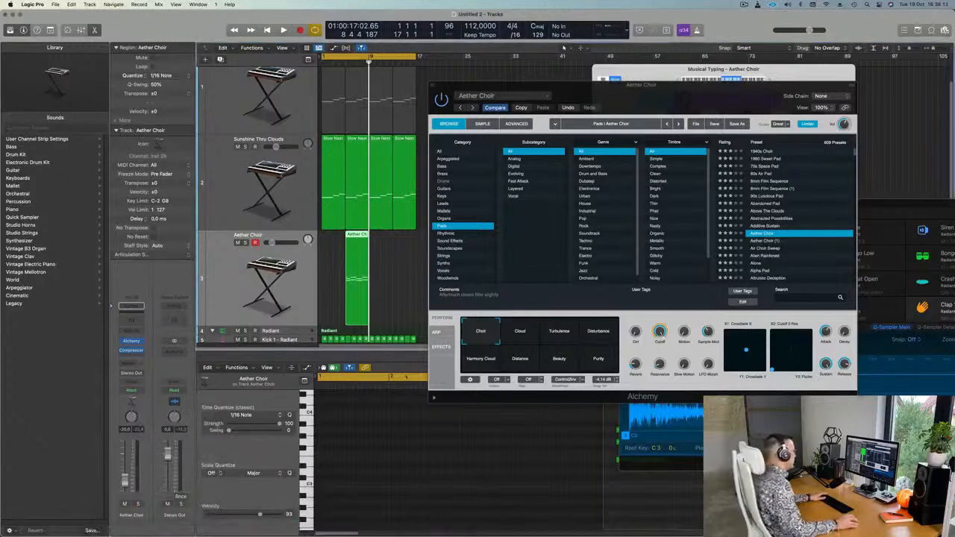
Move the Aether Choir region to bar 1, align its first notes, and play it back.
drag(363, 237, 335, 238)
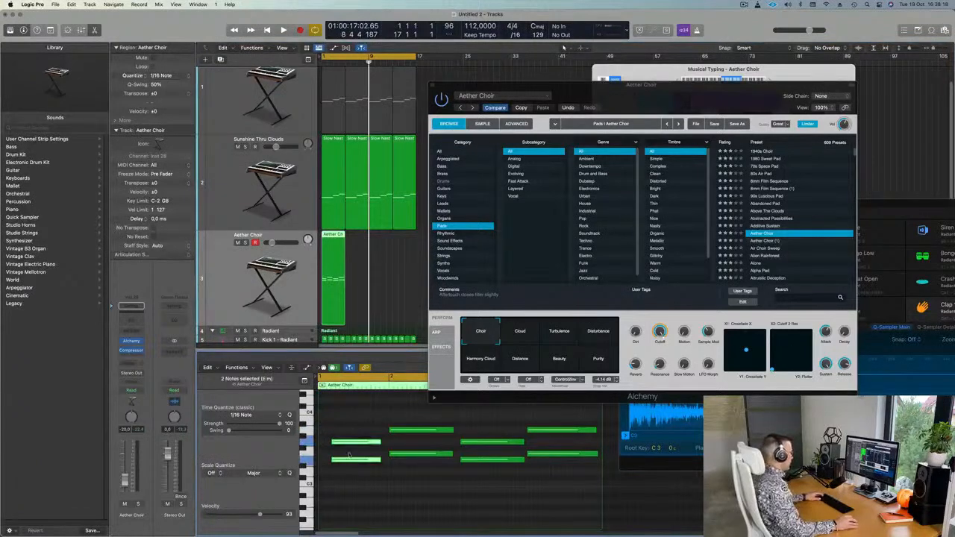
drag(364, 442, 387, 443)
click(406, 415)
key(space)
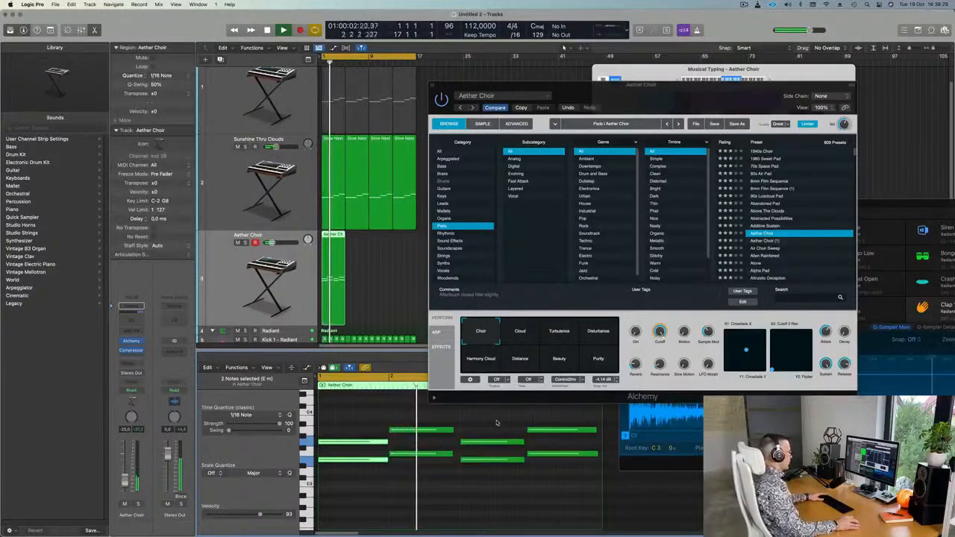
mouse_move(543, 419)
mouse_down()
mouse_move(549, 455)
mouse_move(550, 430)
mouse_up()
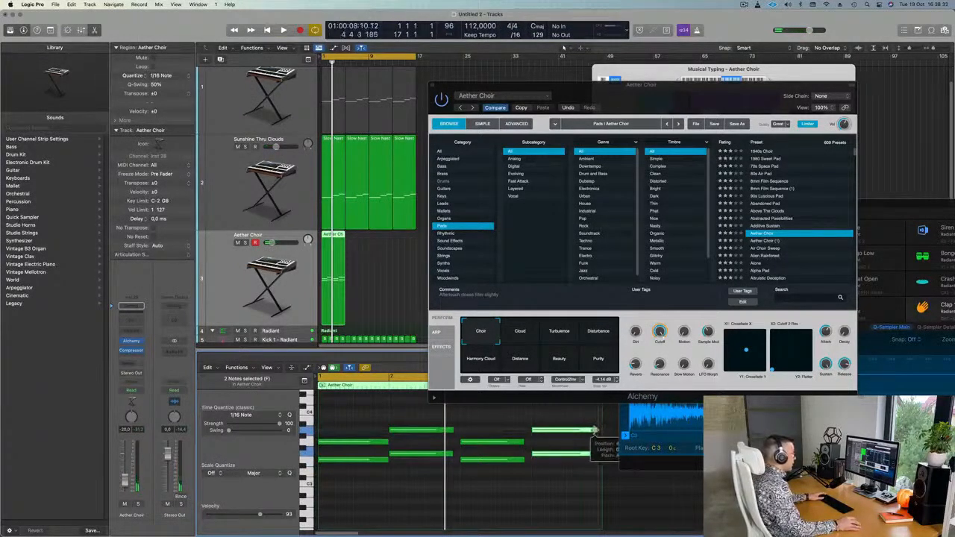
drag(695, 100, 724, 89)
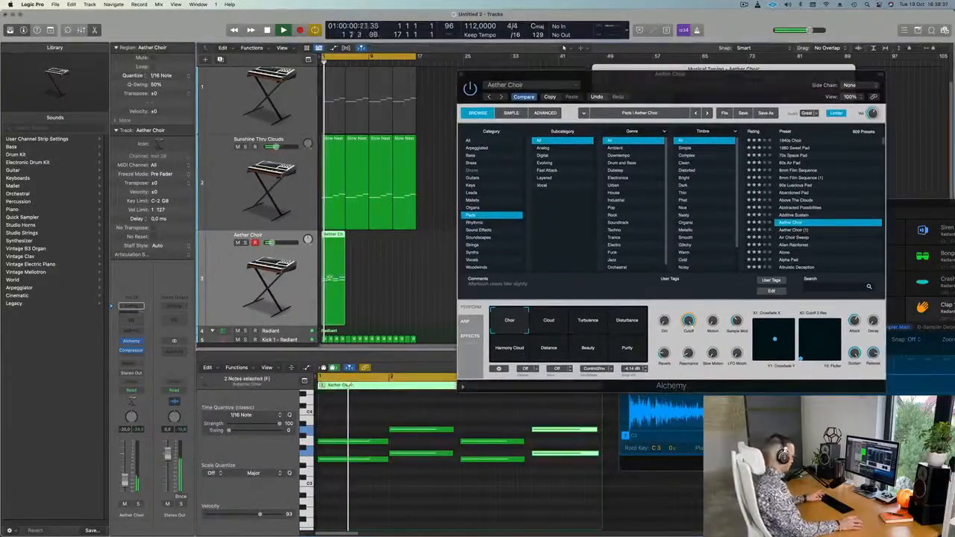
drag(737, 91, 676, 82)
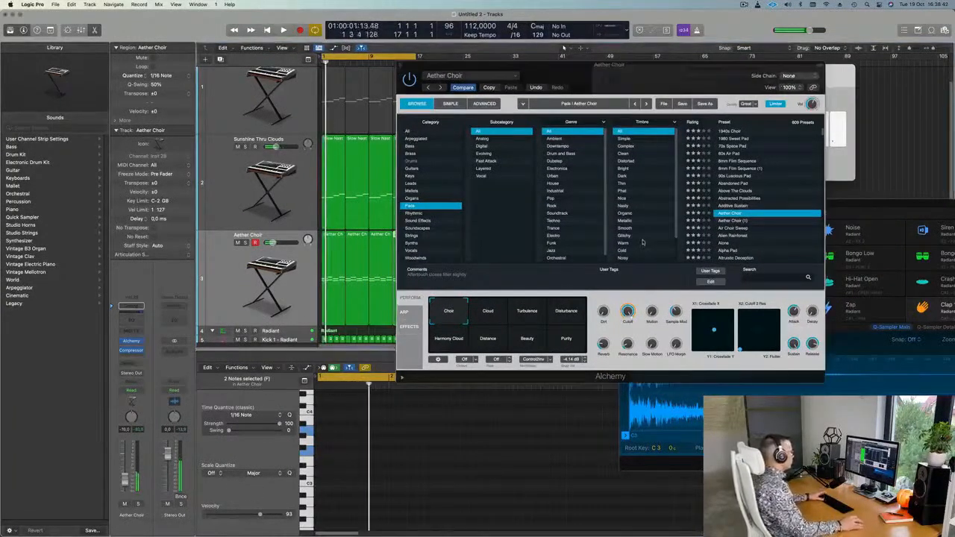
Audition the choir's variations from Turbulence to Purity during playback, then settle on the Cloud pad.
drag(603, 75, 645, 68)
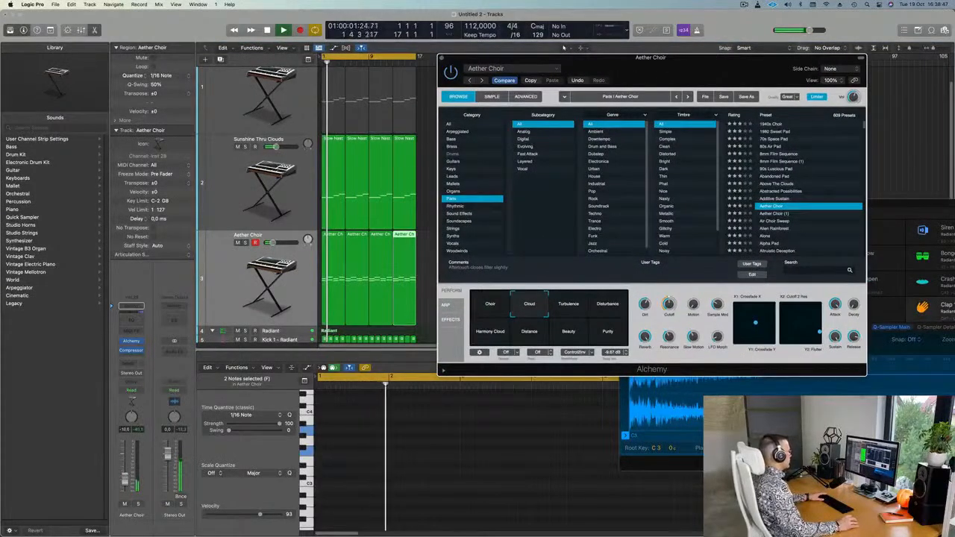
click(405, 288)
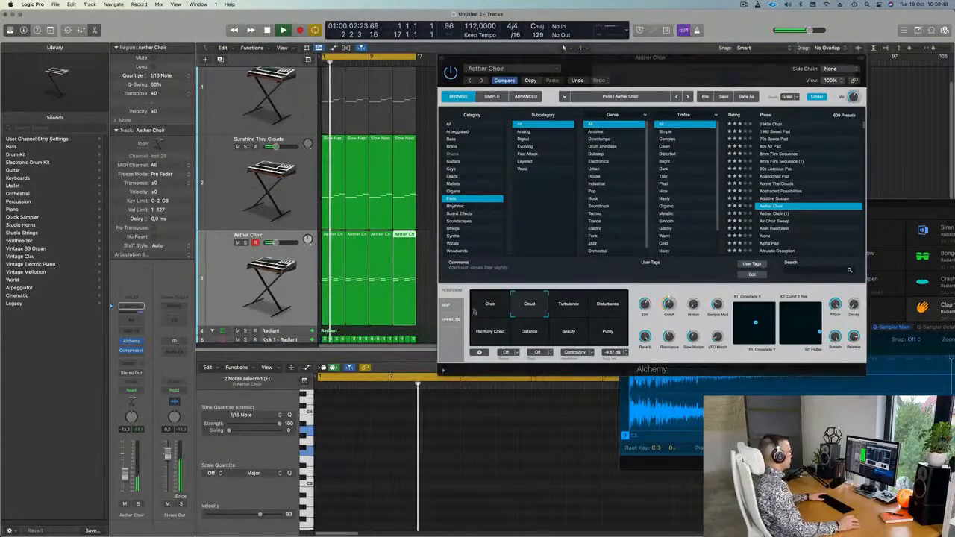
click(570, 308)
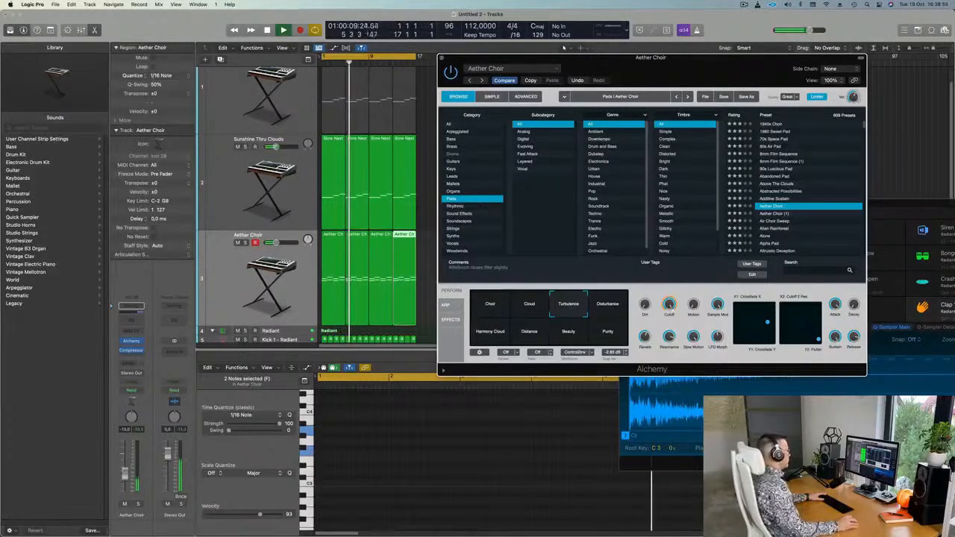
click(604, 308)
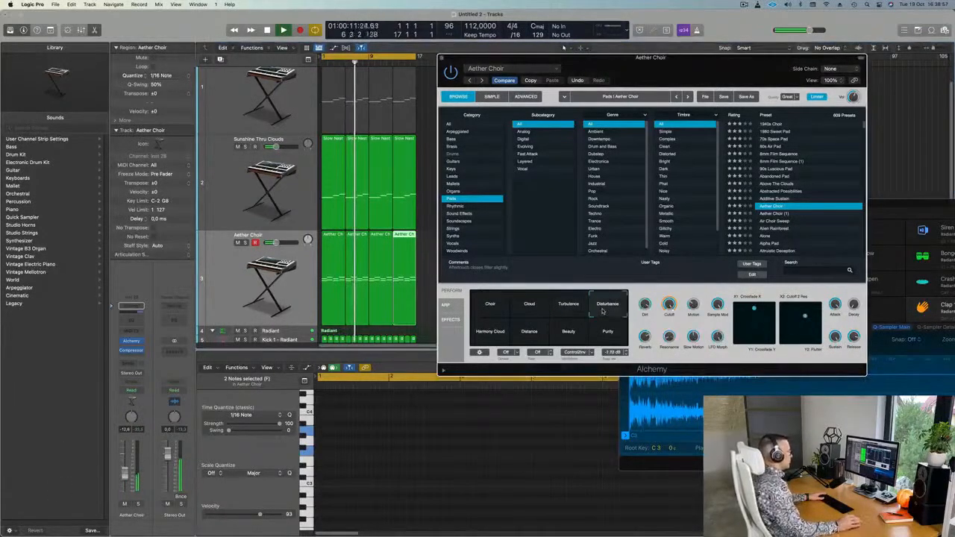
click(491, 335)
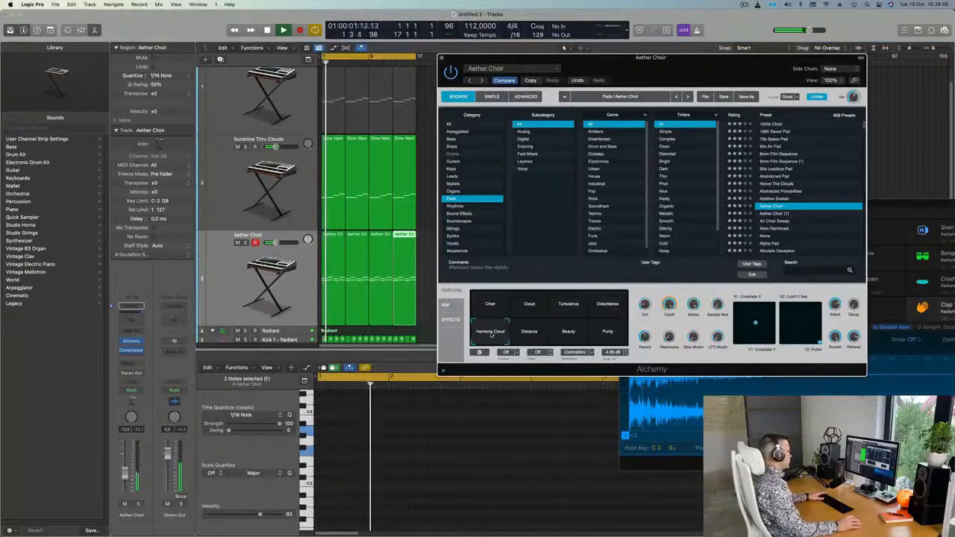
click(534, 337)
click(572, 333)
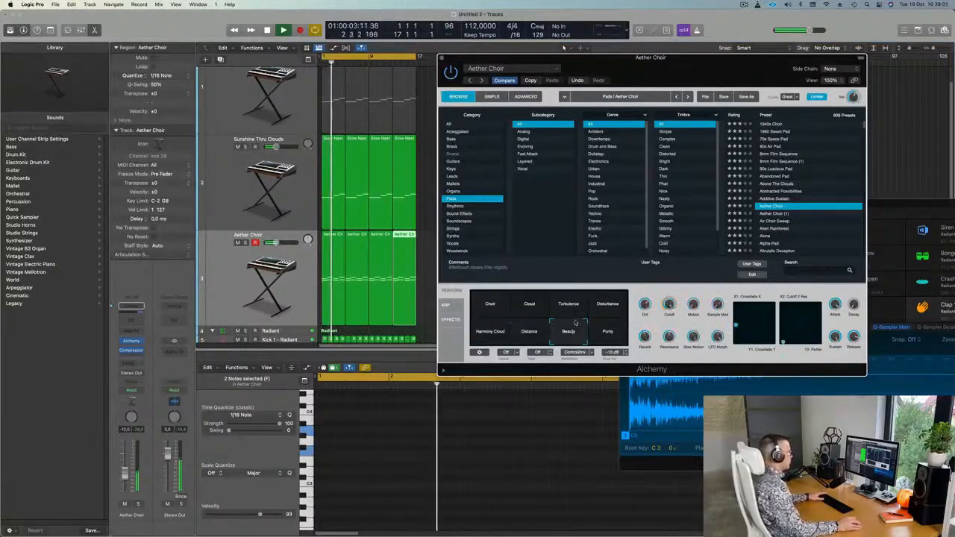
click(613, 331)
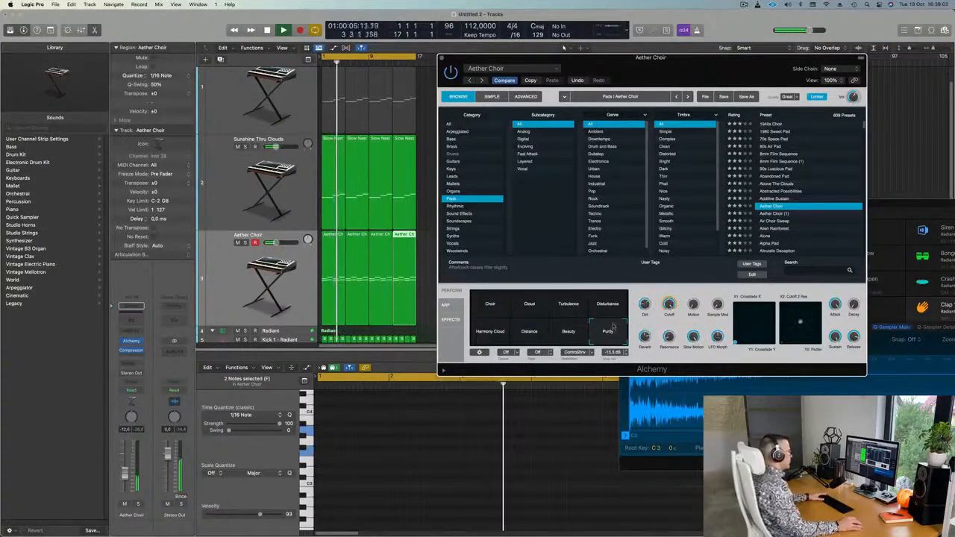
click(569, 308)
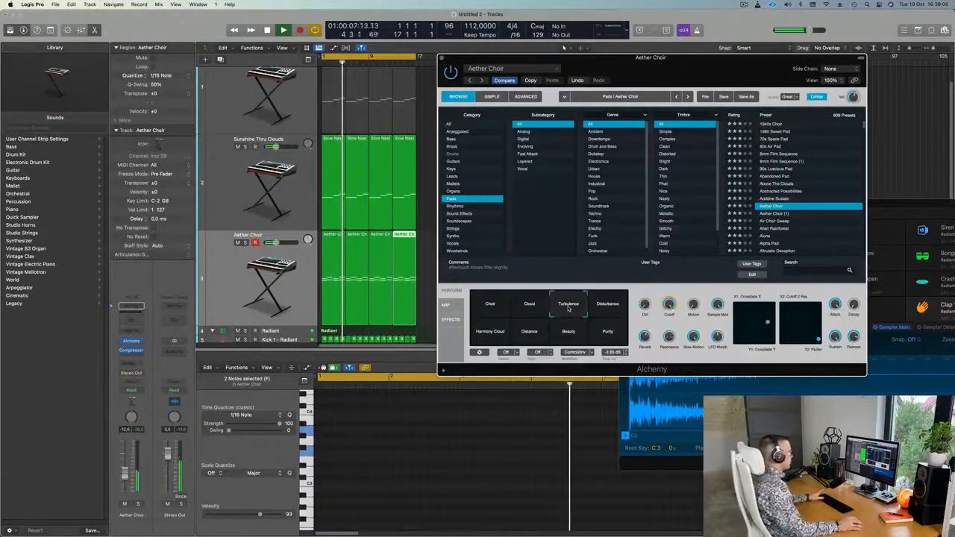
click(528, 308)
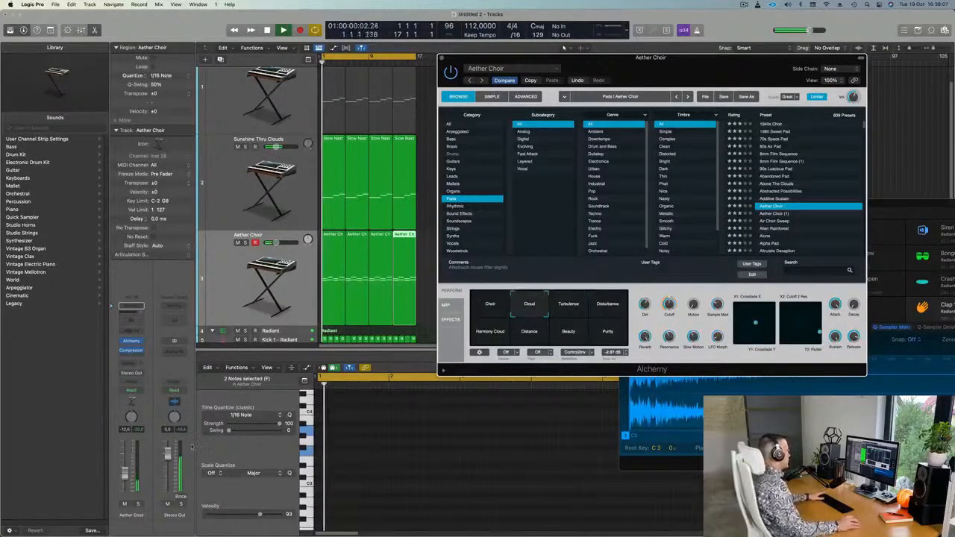
click(124, 473)
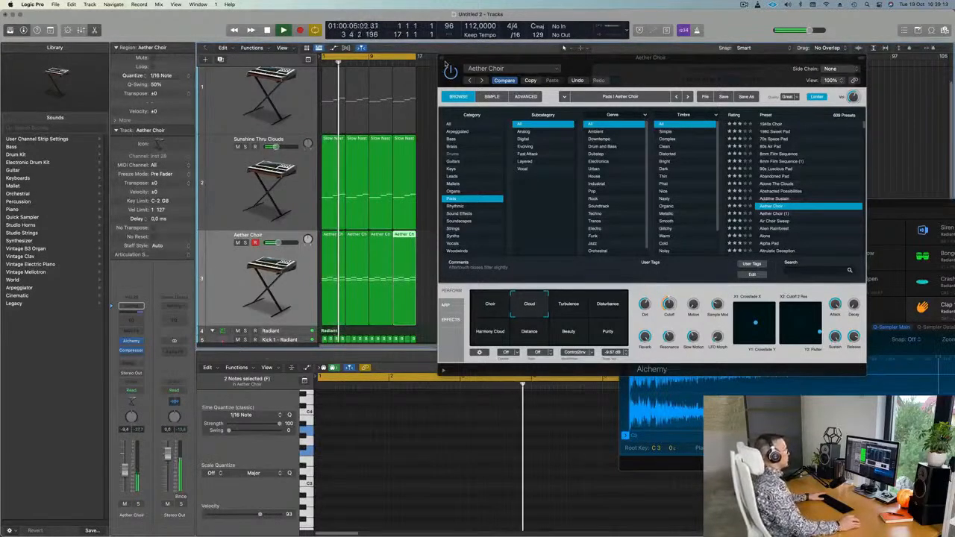
Close the Aether Choir Alchemy window and replay from the start with the choir regions selected.
click(442, 58)
scroll(450, 136, down, 3)
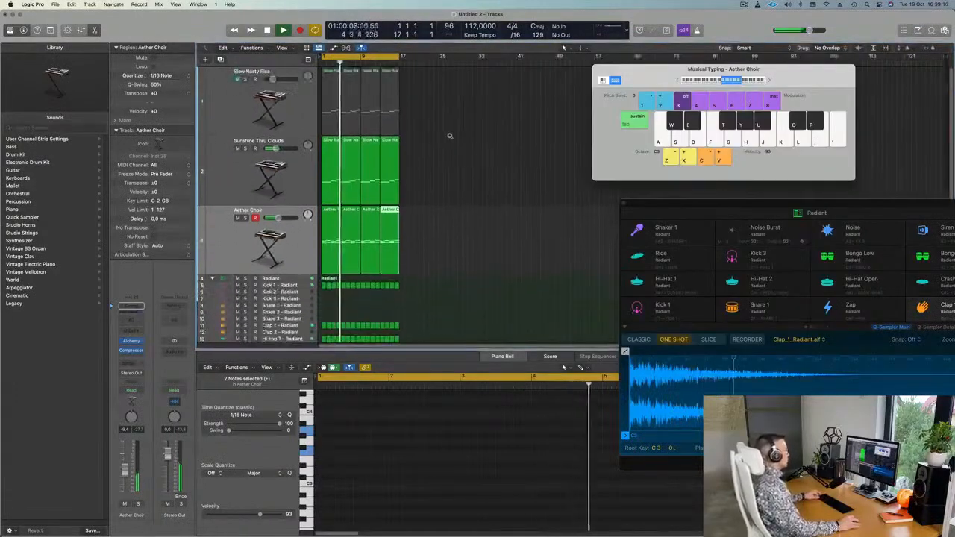
scroll(450, 135, down, 3)
scroll(452, 140, right, 5)
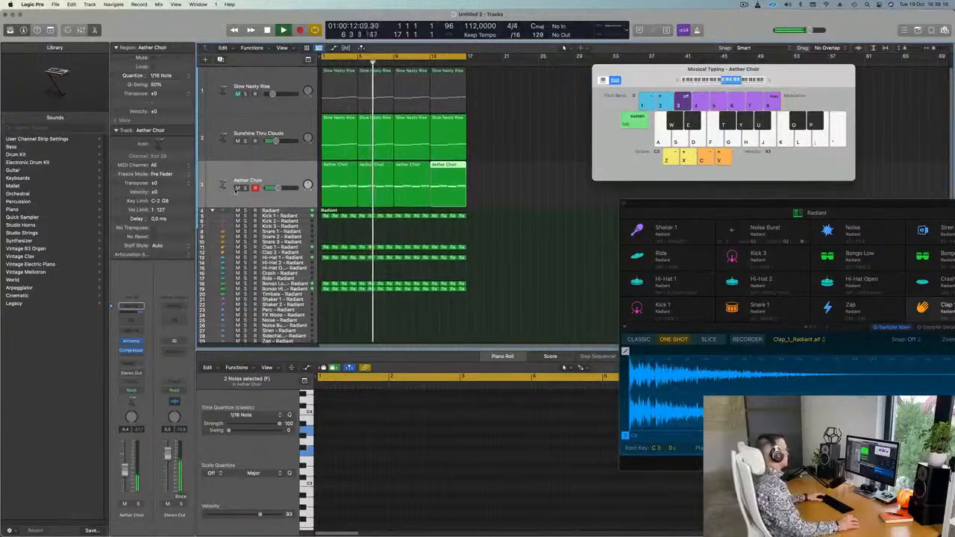
click(259, 171)
key(Return)
Dismiss the recent files menu, deselect all regions and restart playback from bar 1.
mouse_move(353, 522)
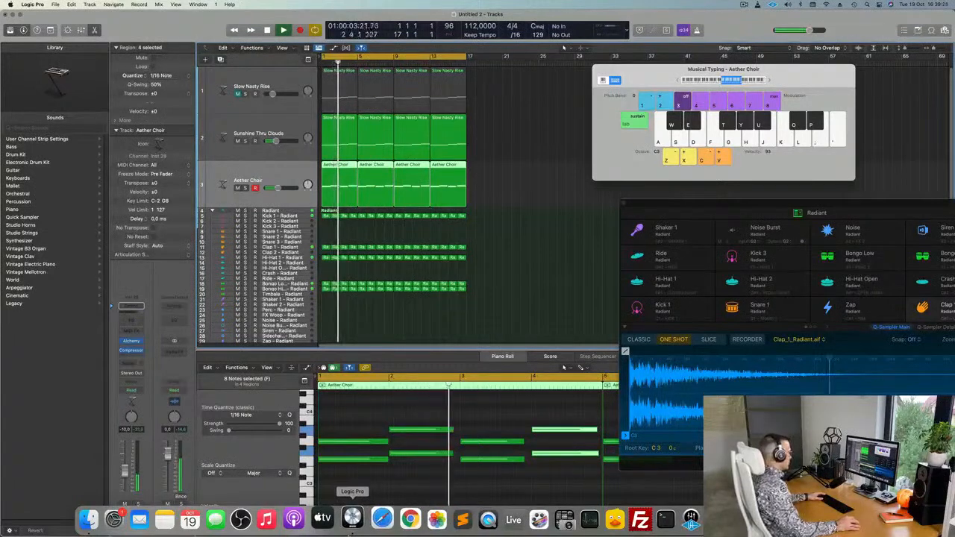
right_click(839, 520)
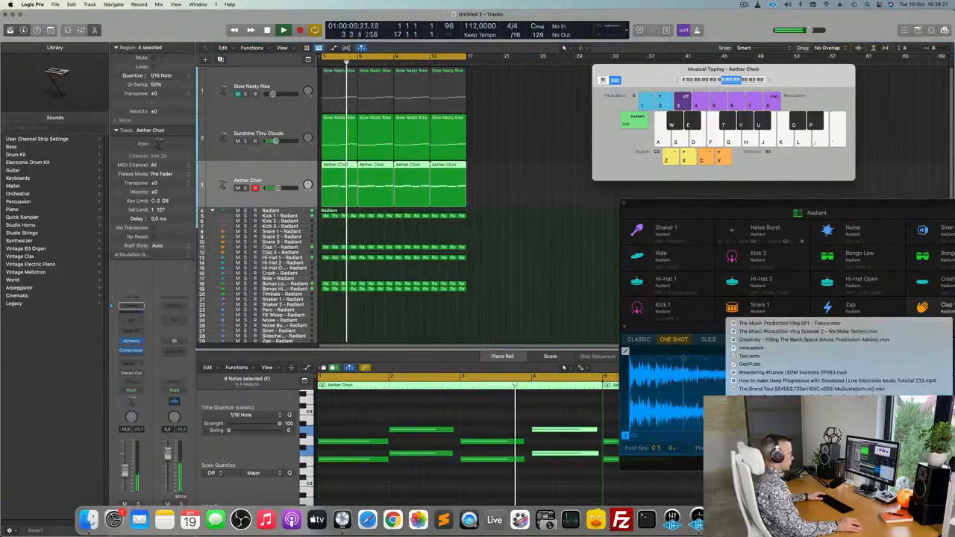
click(840, 520)
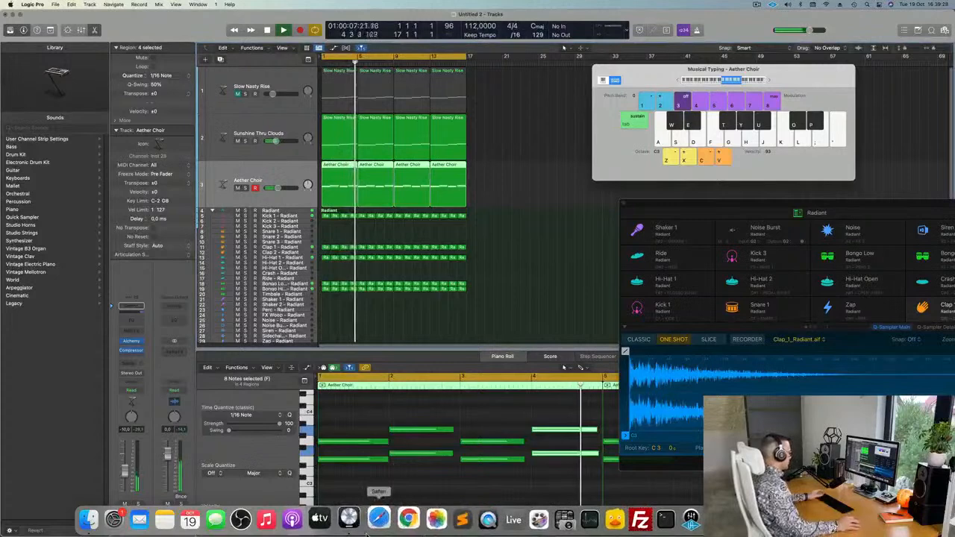
click(562, 274)
key(Return)
Briefly solo the Aether Choir, reselect its four regions and jump playback back to the start.
click(245, 188)
click(244, 188)
click(229, 196)
key(Return)
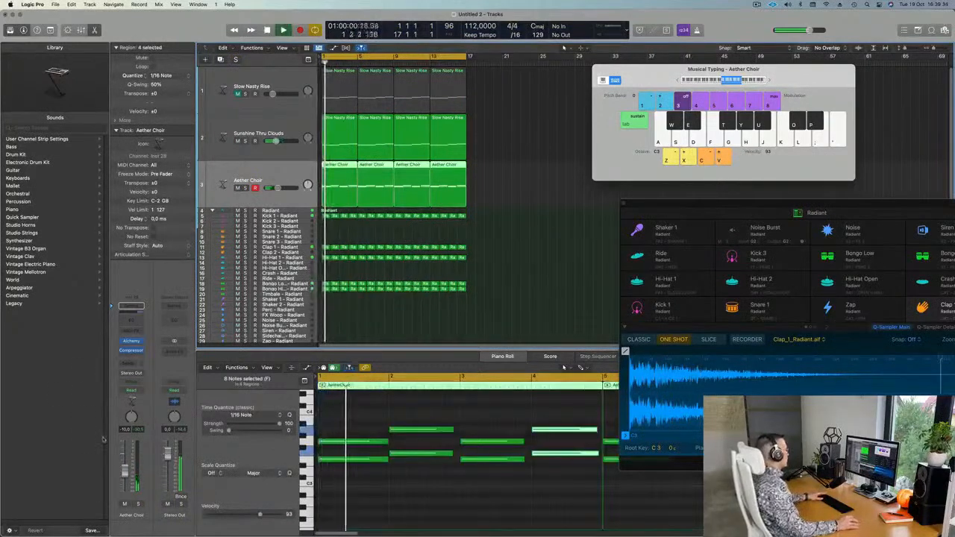
click(573, 246)
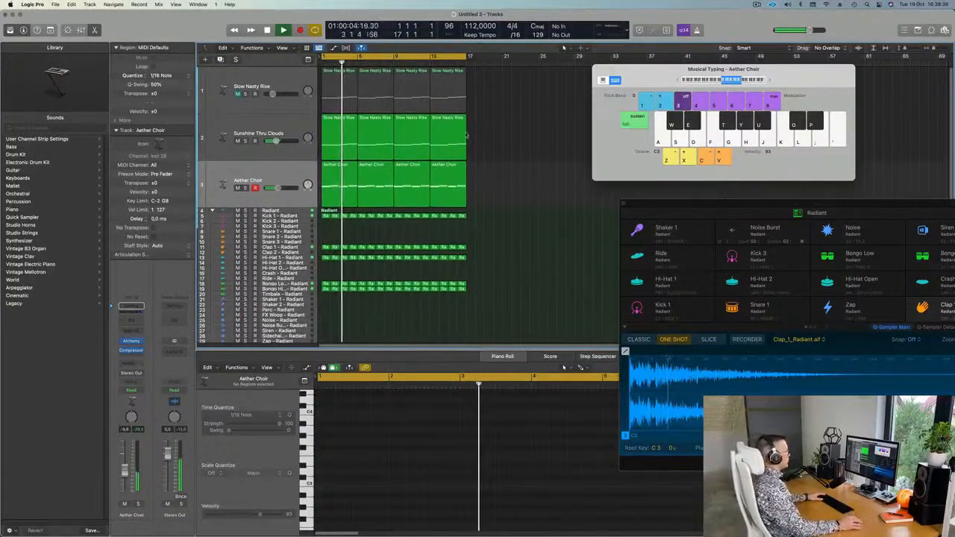
click(282, 172)
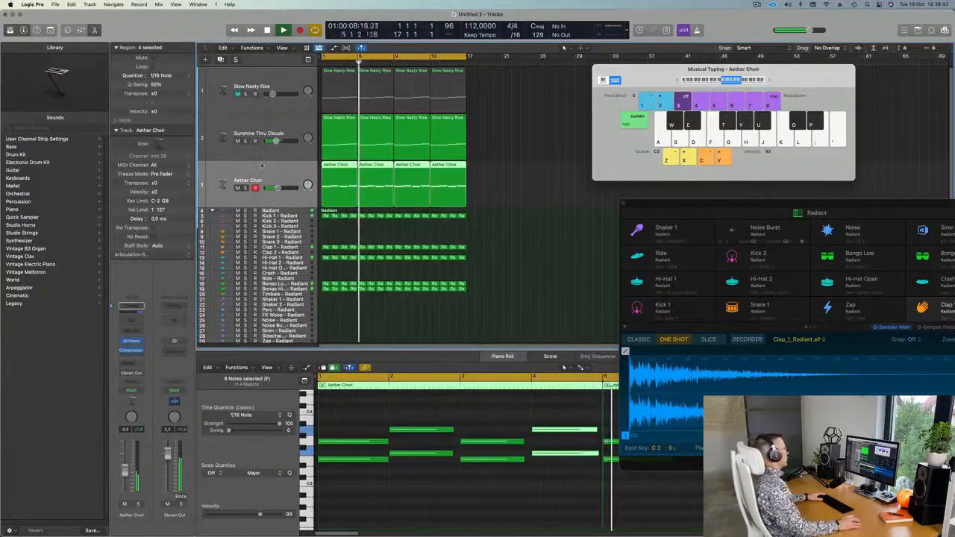
key(Return)
click(276, 123)
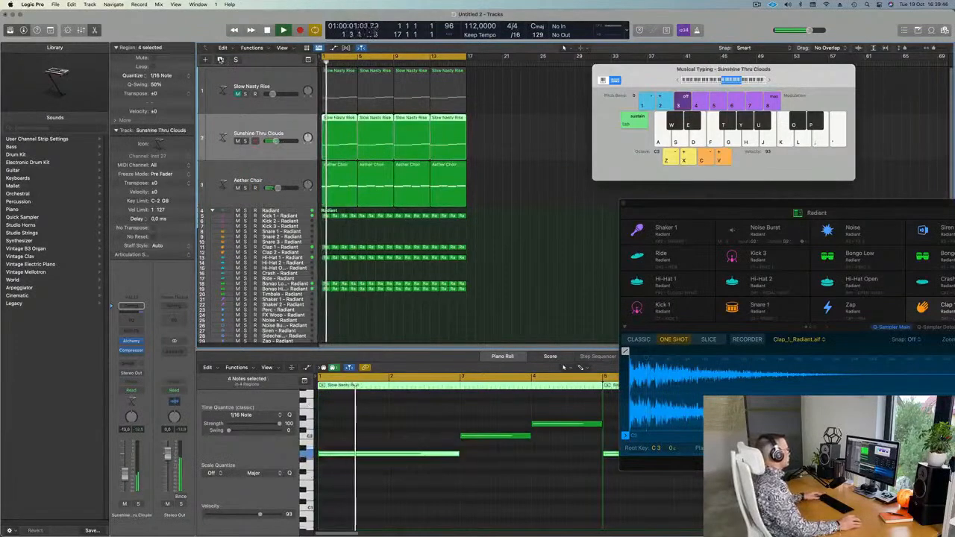
Create a duplicate Sunshine Thru Clouds track and delete the Slow Nasty Rise track.
key(super+d)
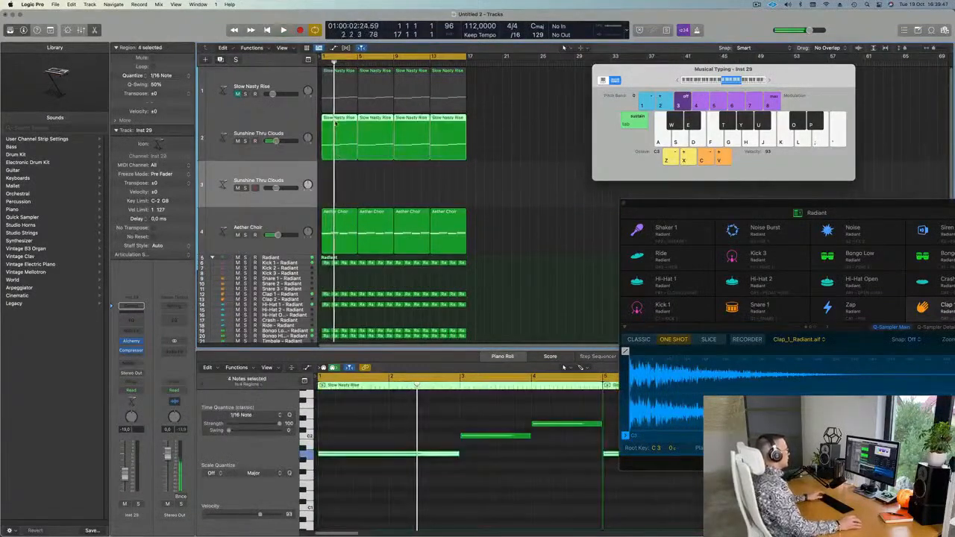
click(287, 77)
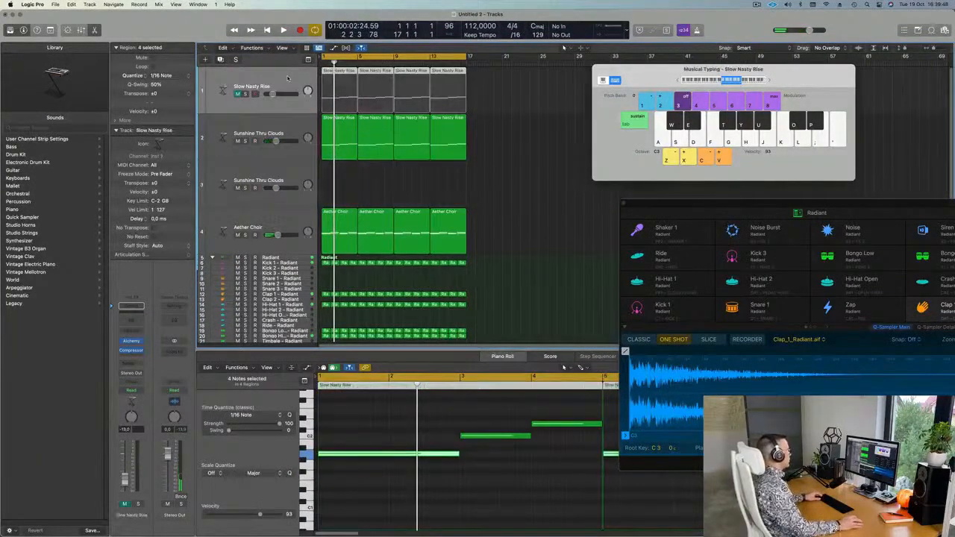
key(Delete)
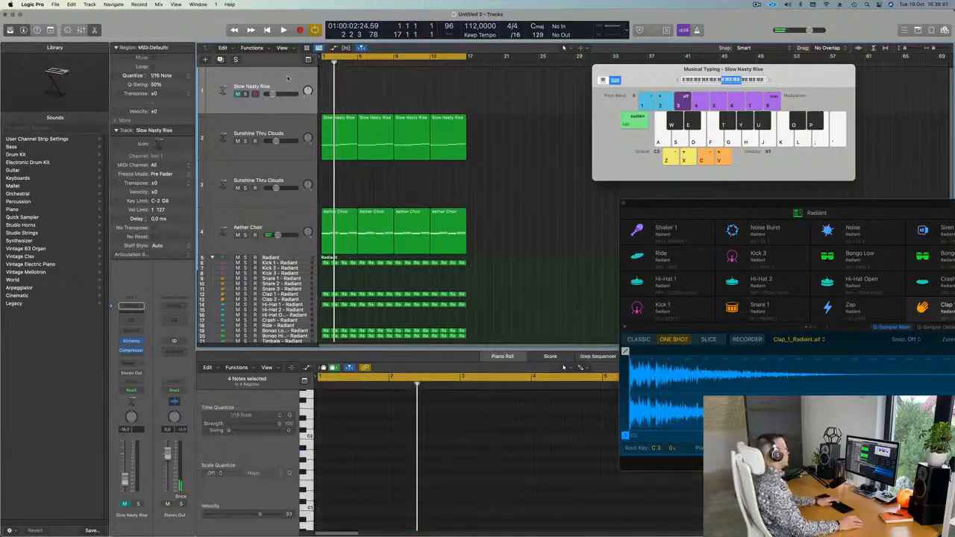
key(Delete)
key(space)
Paste a Slow Nasty Rise region at bar 1 of the new track and delete three of its notes.
click(291, 126)
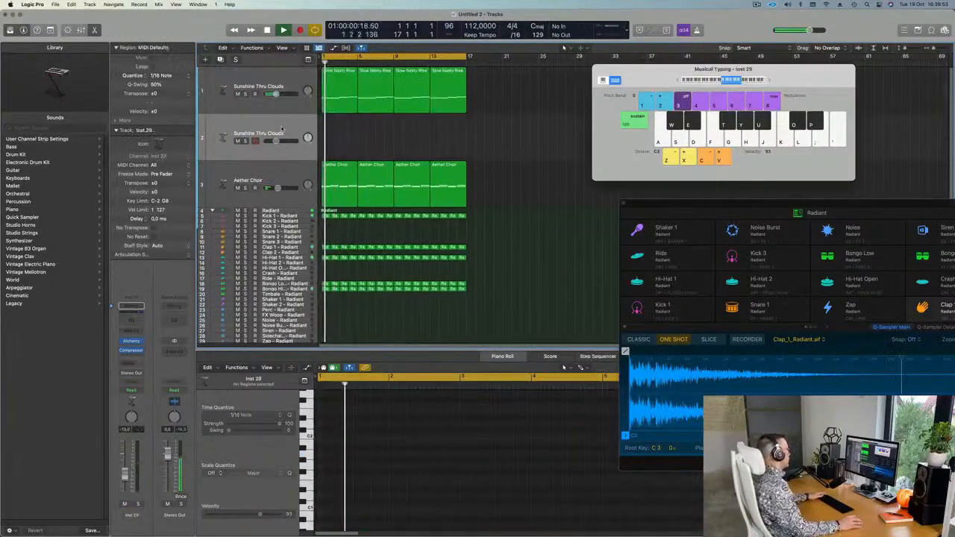
key(Return)
key(super+v)
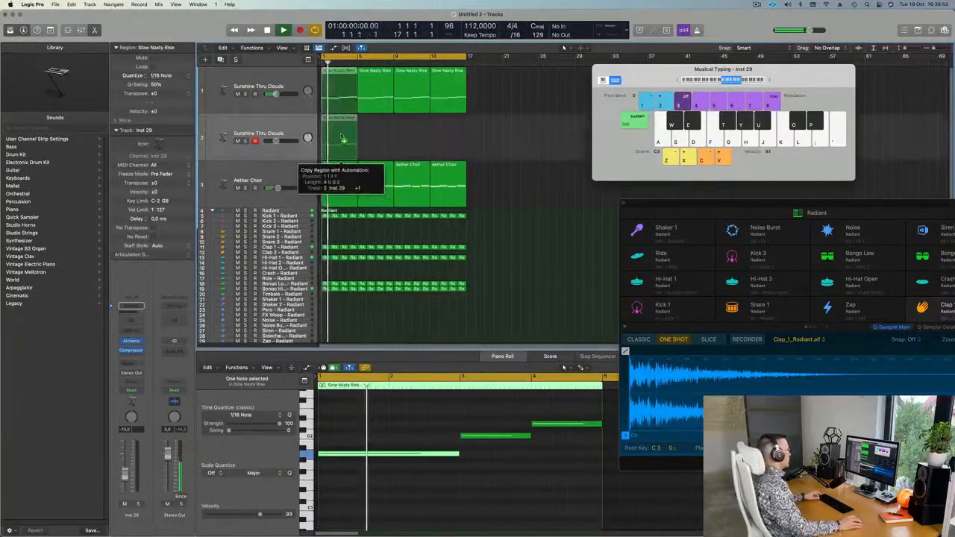
key(space)
drag(365, 419, 604, 476)
key(Delete)
key(Return)
key(space)
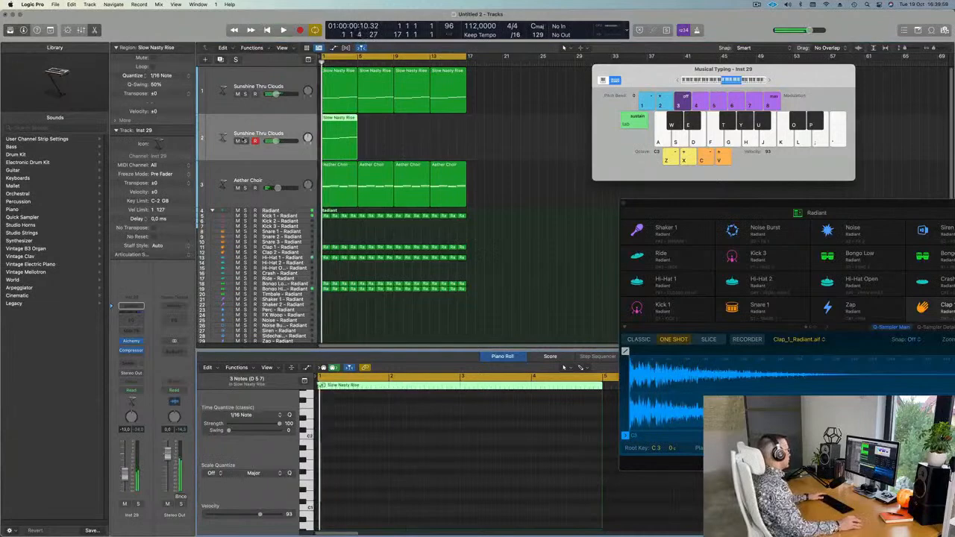
click(131, 341)
Load the Alchemy Altruistic Deception pad preset on the new track.
drag(499, 124, 483, 124)
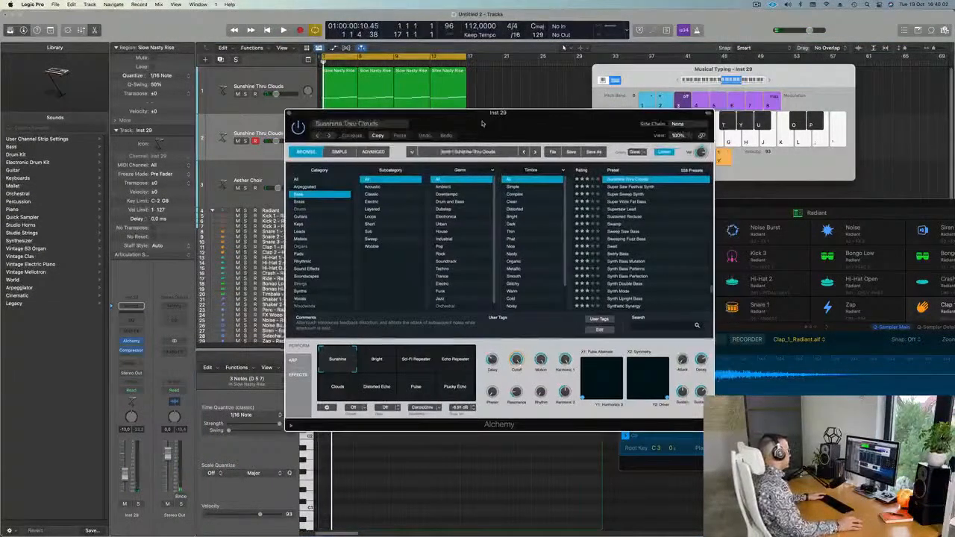
click(296, 180)
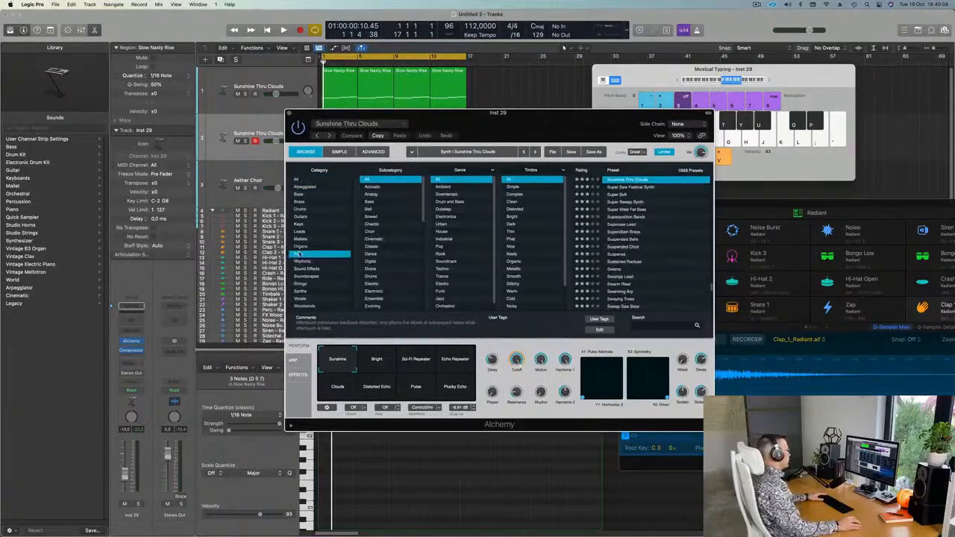
scroll(639, 239, down, 3)
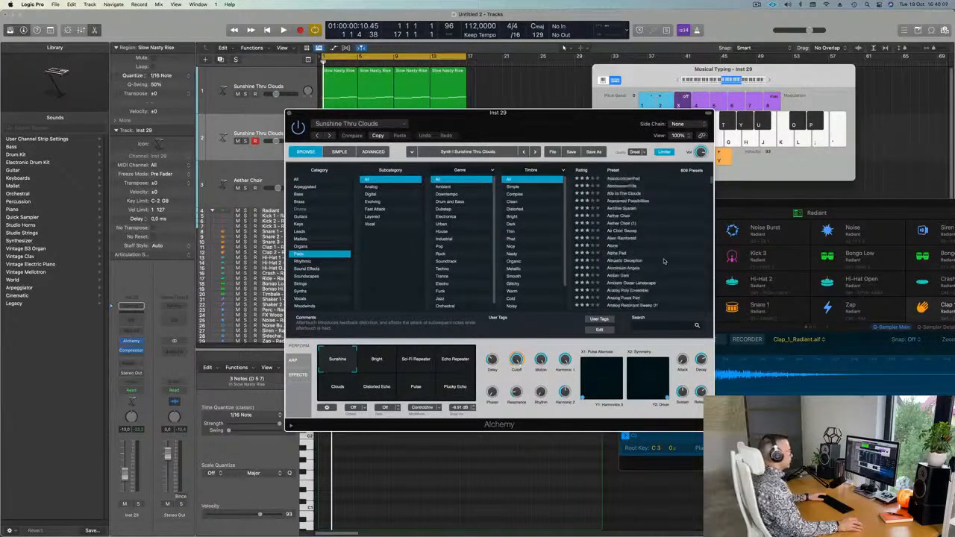
click(631, 256)
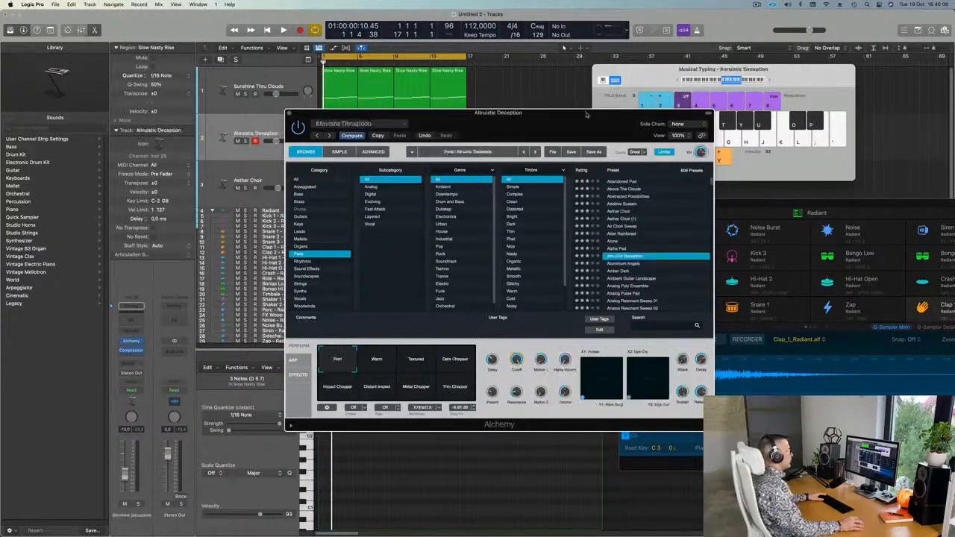
drag(586, 113, 818, 116)
key(space)
Lower the new track's volume and repeat its Slow Nasty Rise region into four regions.
drag(276, 141, 273, 141)
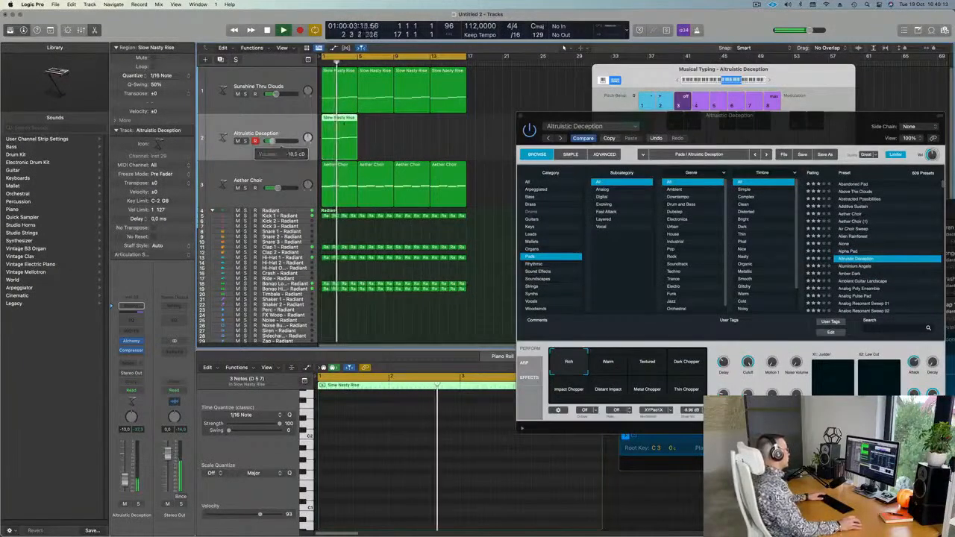
key(super+r)
key(super+r)
key(super+r)
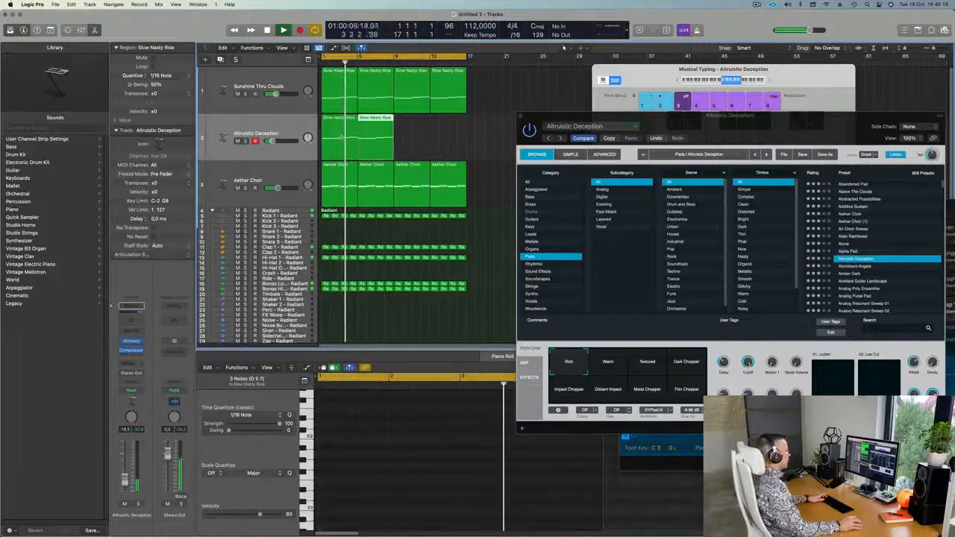
click(244, 127)
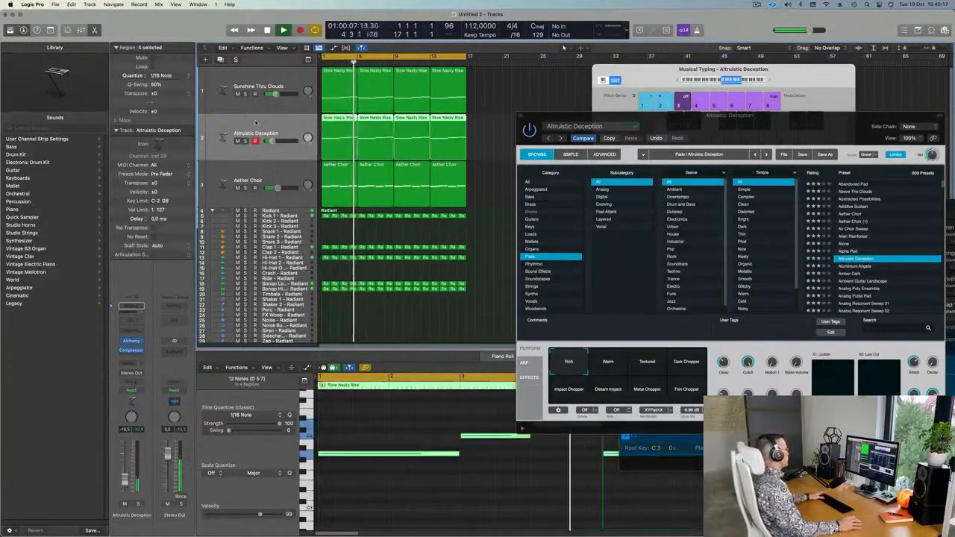
key(Return)
Send the Altruistic Deception track to Bus 5.
click(130, 363)
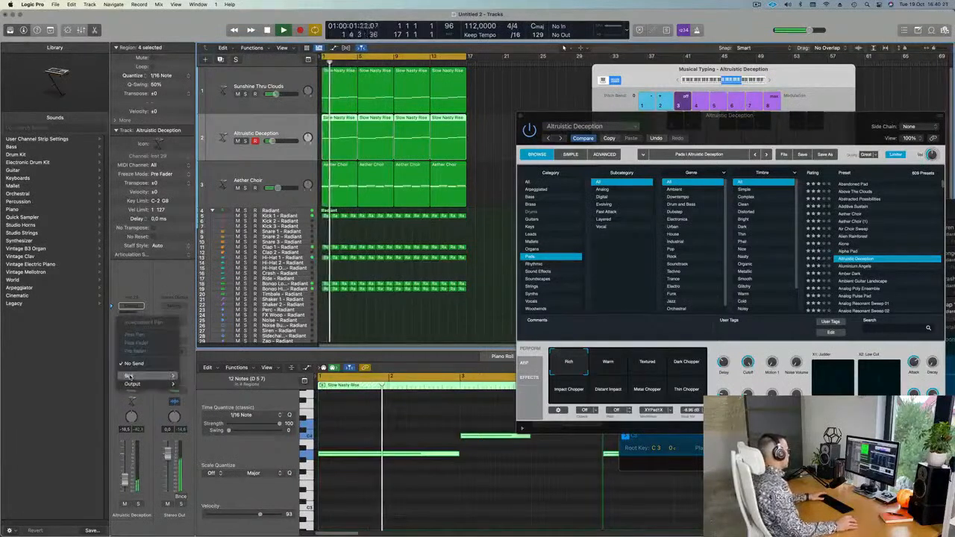
mouse_move(131, 375)
click(192, 246)
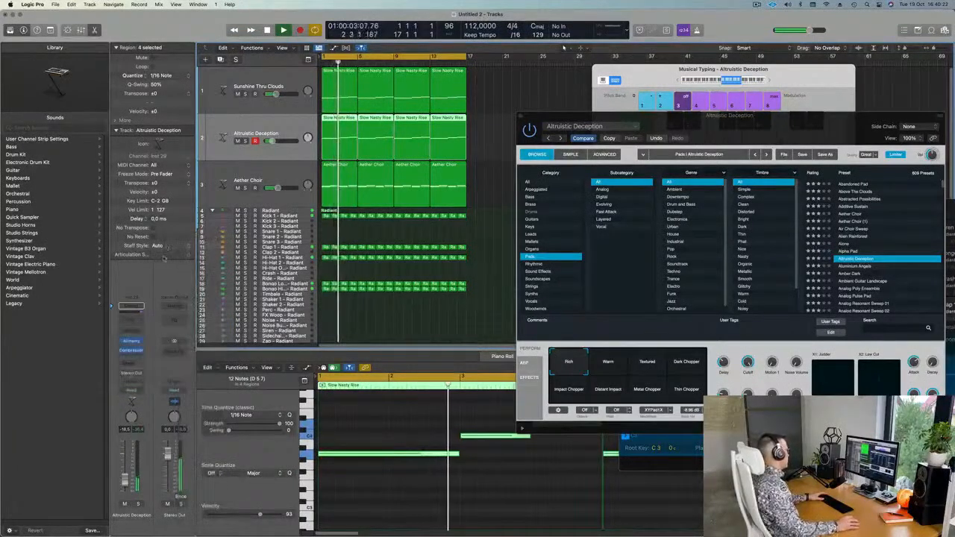
Insert SilverVerb on the Aux 5 return, load its grandiose preset, and close the reverb window.
click(177, 347)
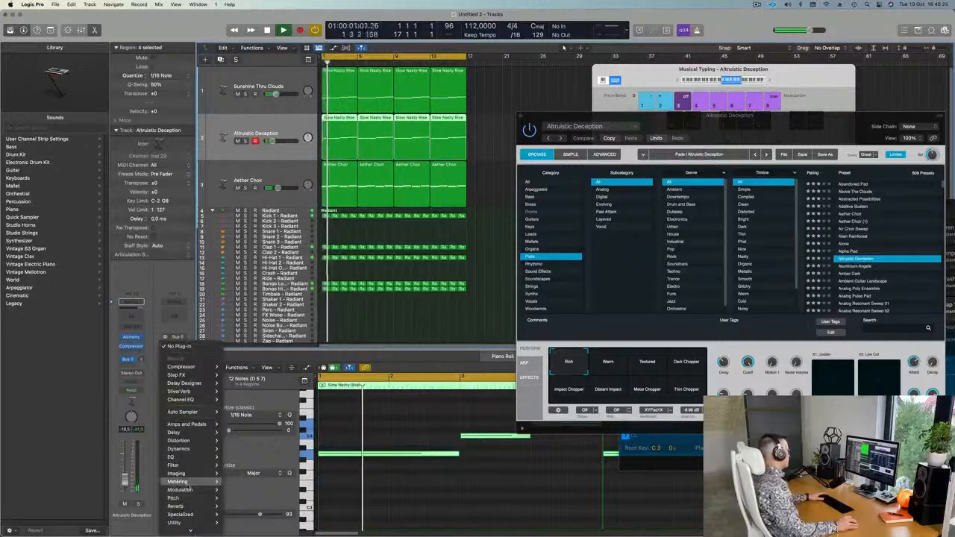
mouse_move(188, 508)
mouse_move(240, 520)
click(292, 521)
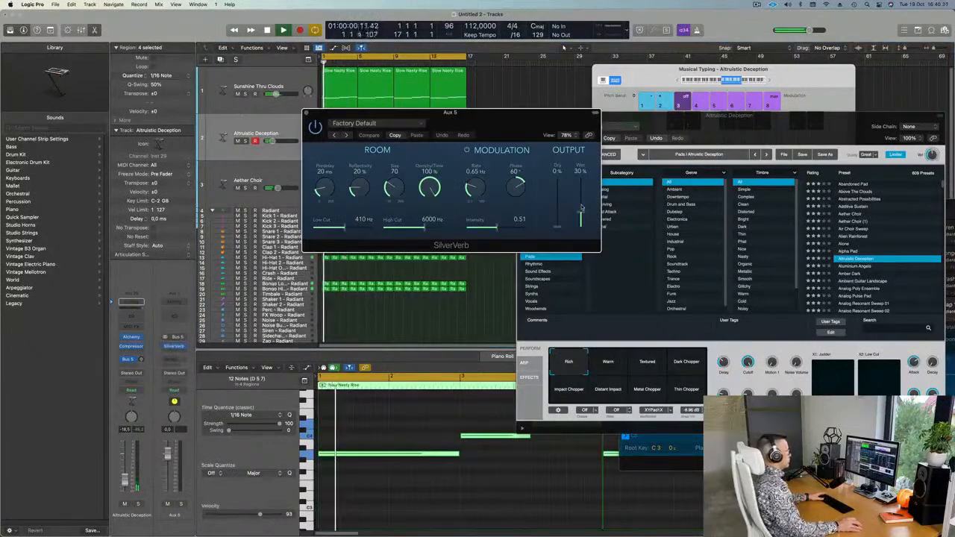
click(401, 124)
click(544, 192)
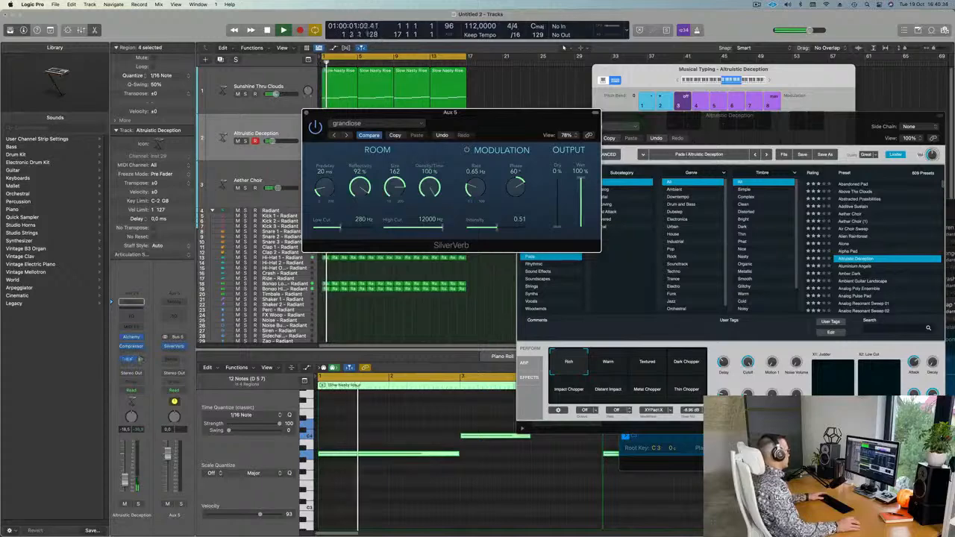
drag(442, 163, 545, 235)
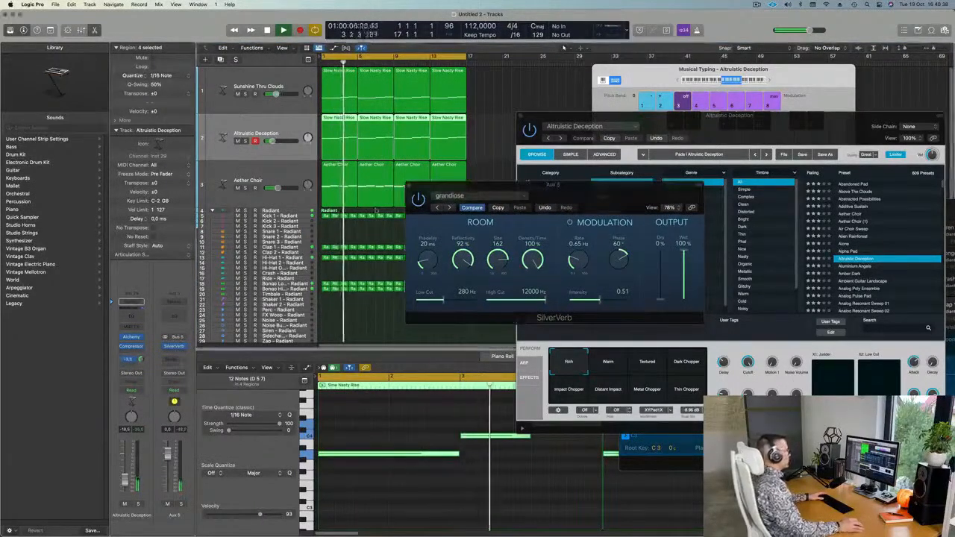
drag(426, 185, 362, 196)
click(343, 196)
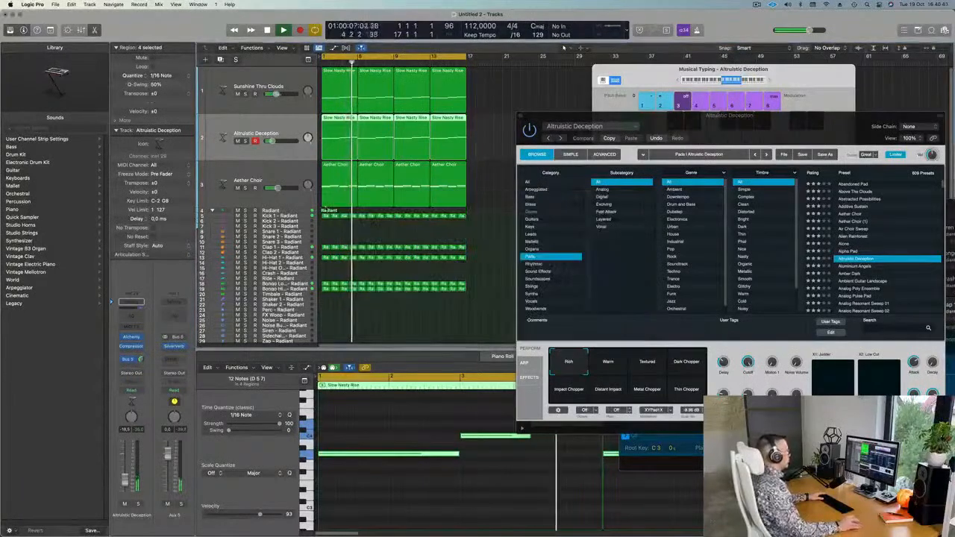
Try Altruistic Deception's Textured performance variation, then select Warm.
drag(809, 128, 740, 123)
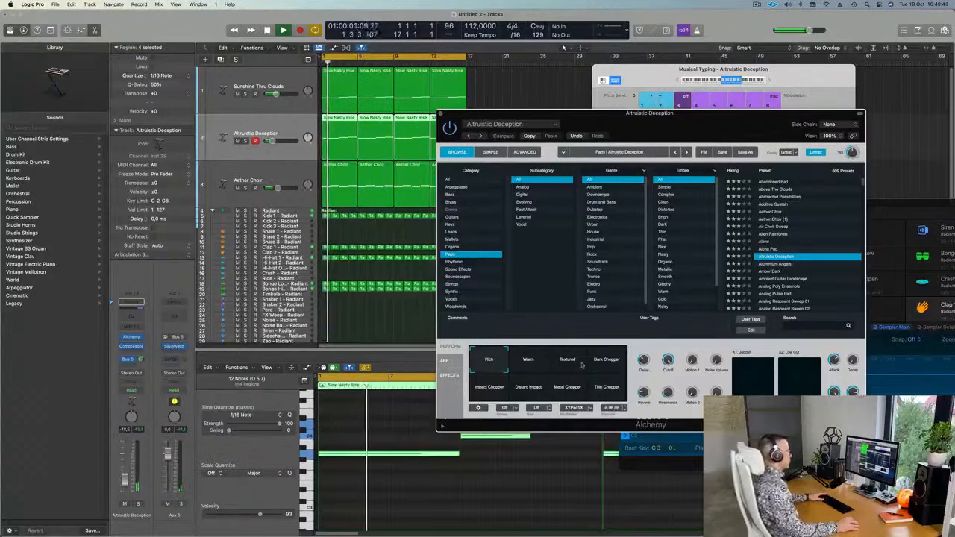
click(606, 361)
click(567, 361)
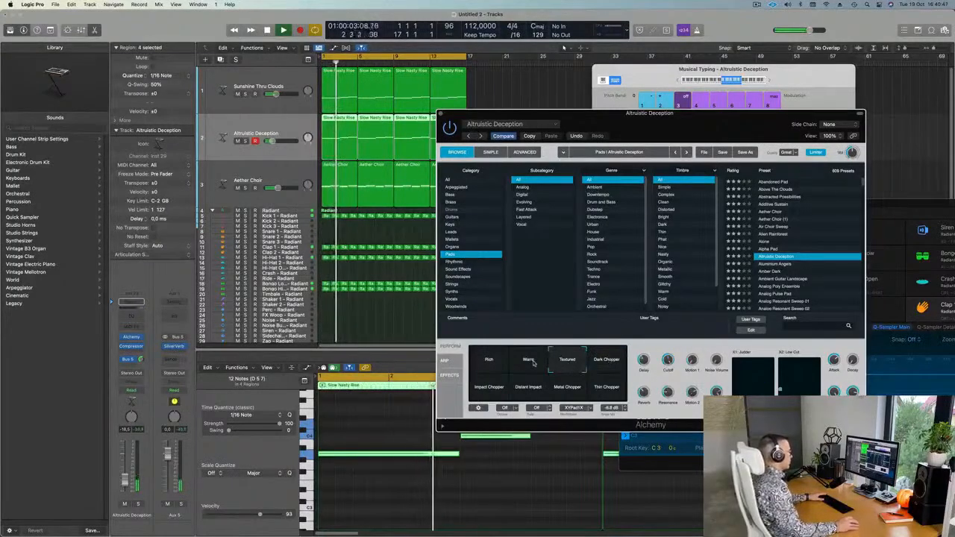
click(528, 364)
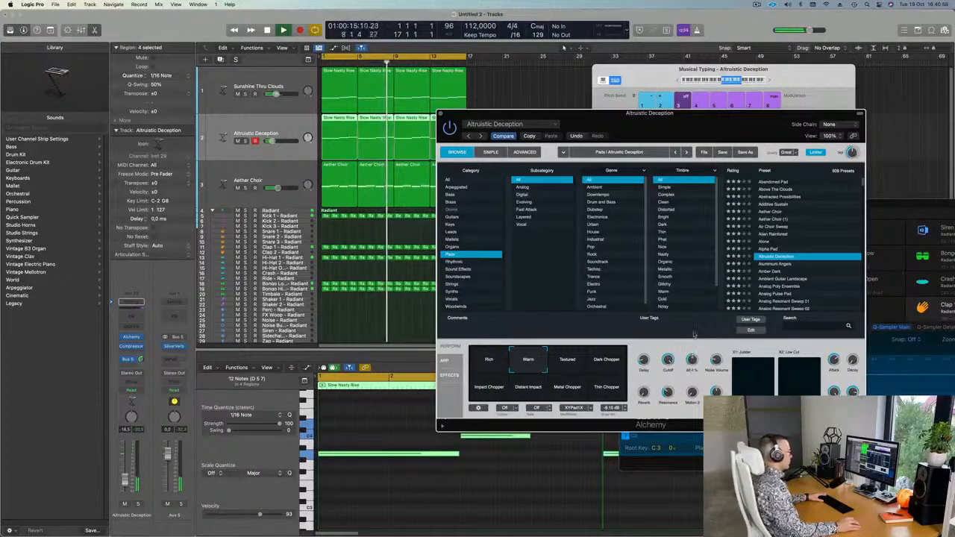
Replay the arrangement from the start several times to audition the Warm pad.
key(Return)
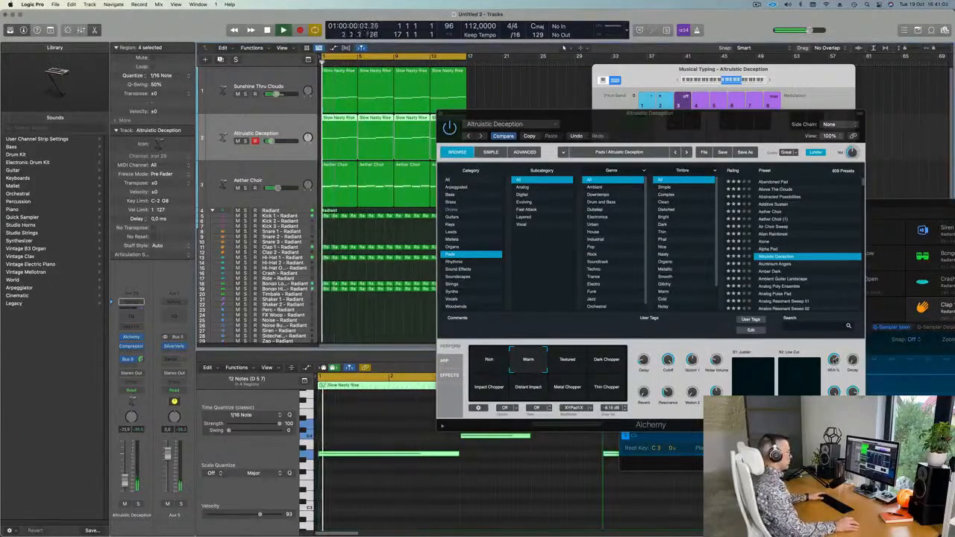
key(Return)
key(Return)
key(Return)
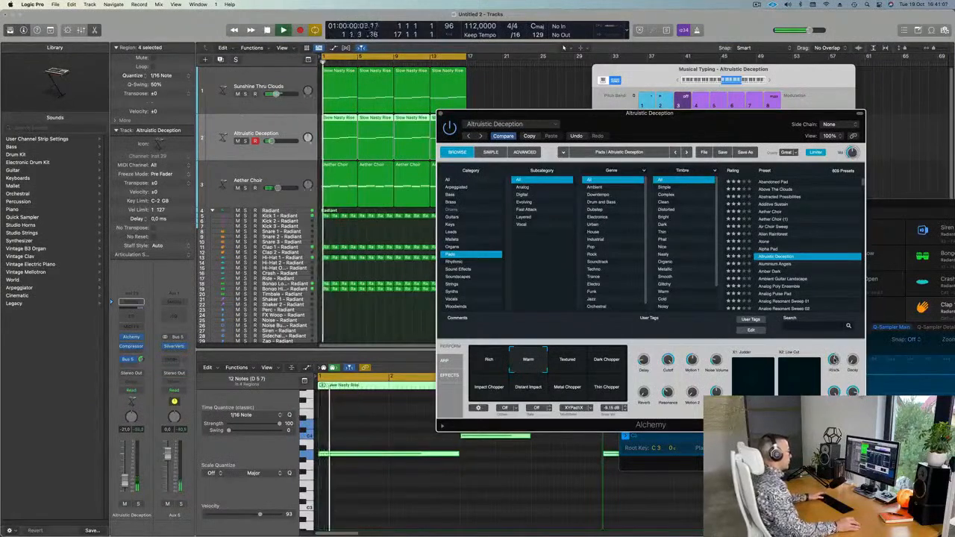
key(Return)
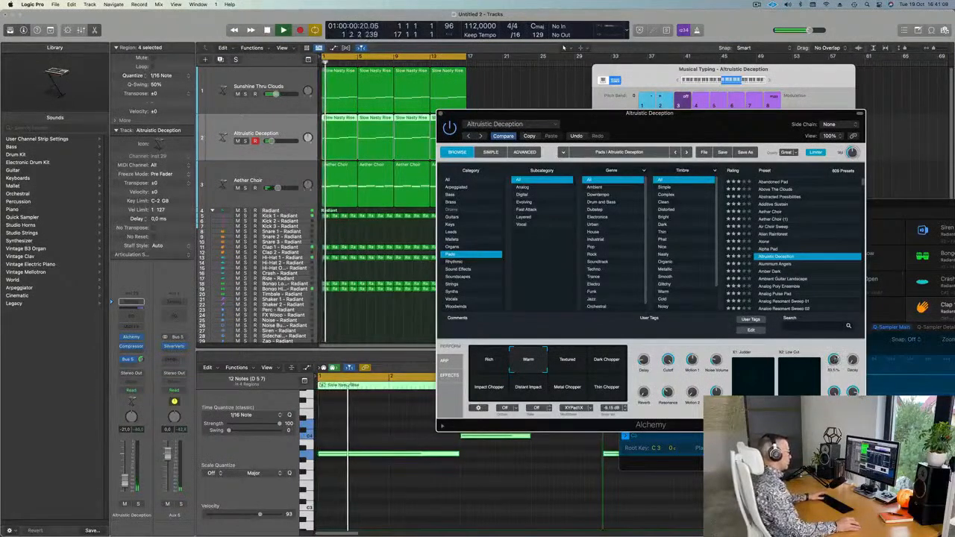
key(Return)
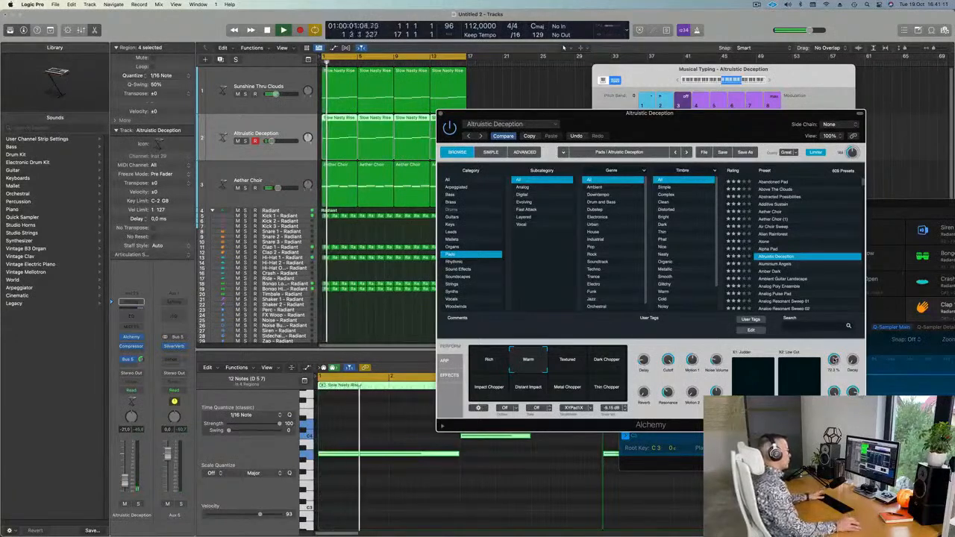
drag(744, 132, 699, 148)
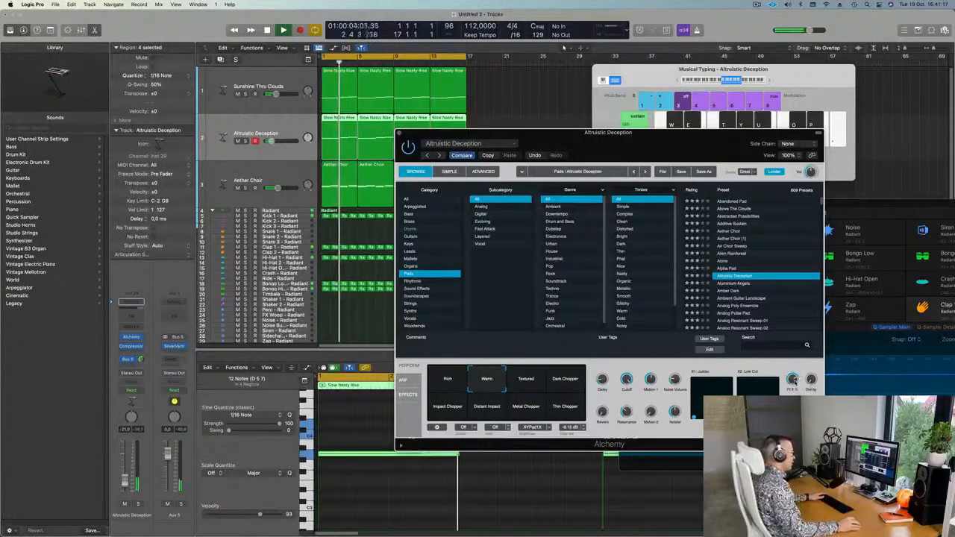
drag(691, 139, 725, 96)
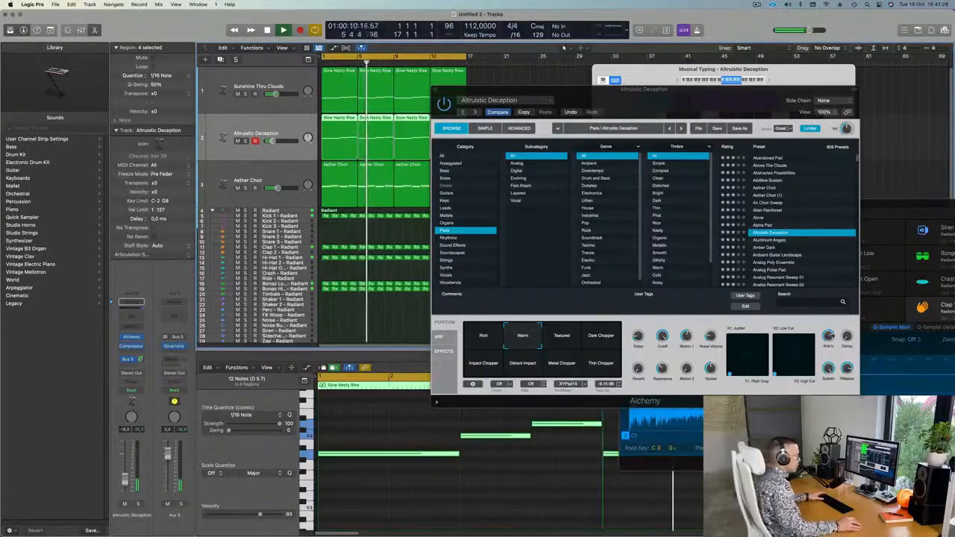
key(Return)
Close Alchemy, briefly solo Aether Choir, and set Altruistic Deception's reverb send to -7.6.
click(435, 90)
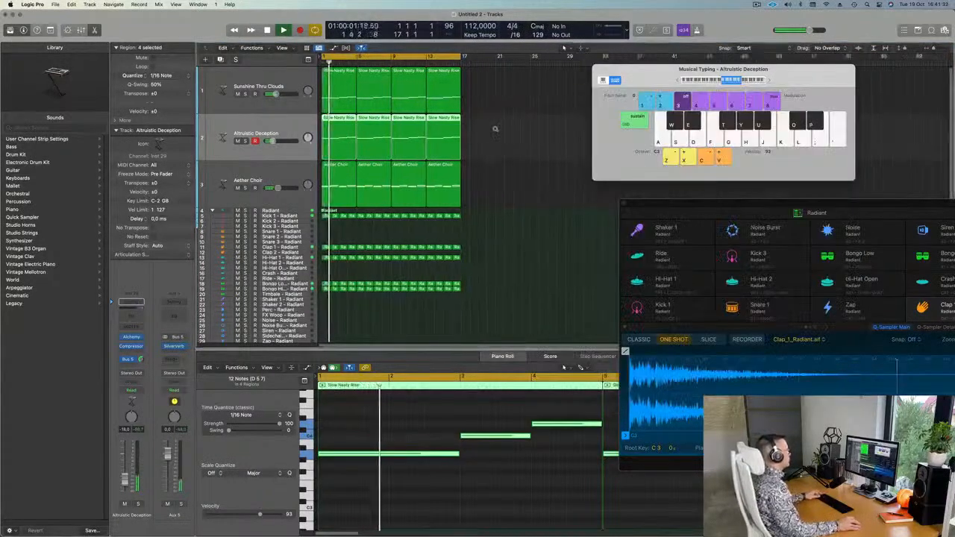
scroll(499, 157, right, 2)
scroll(512, 154, left, 3)
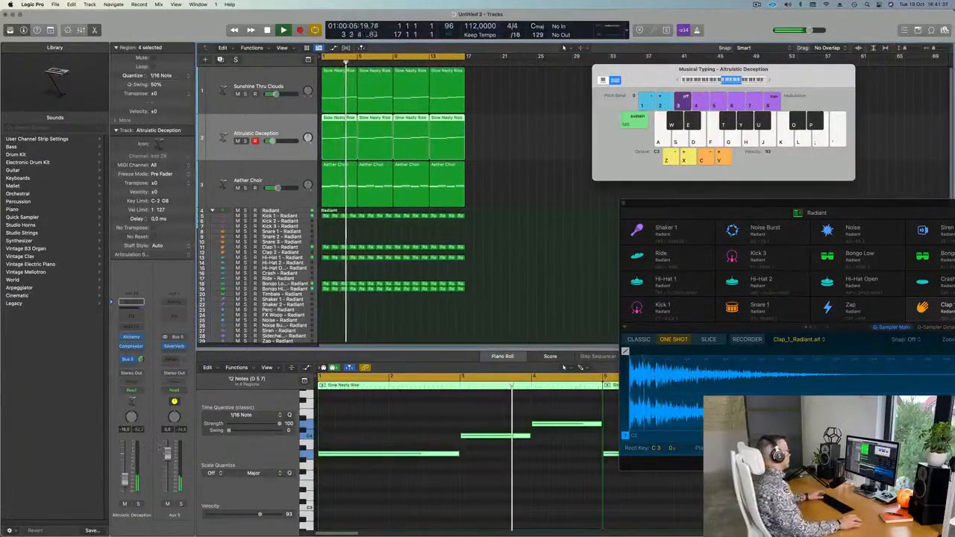
click(262, 185)
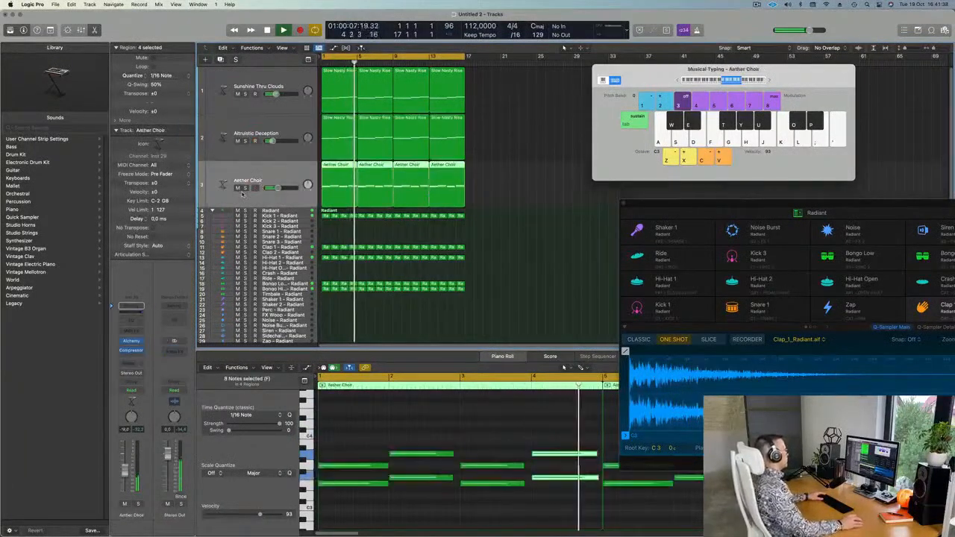
click(244, 188)
click(244, 190)
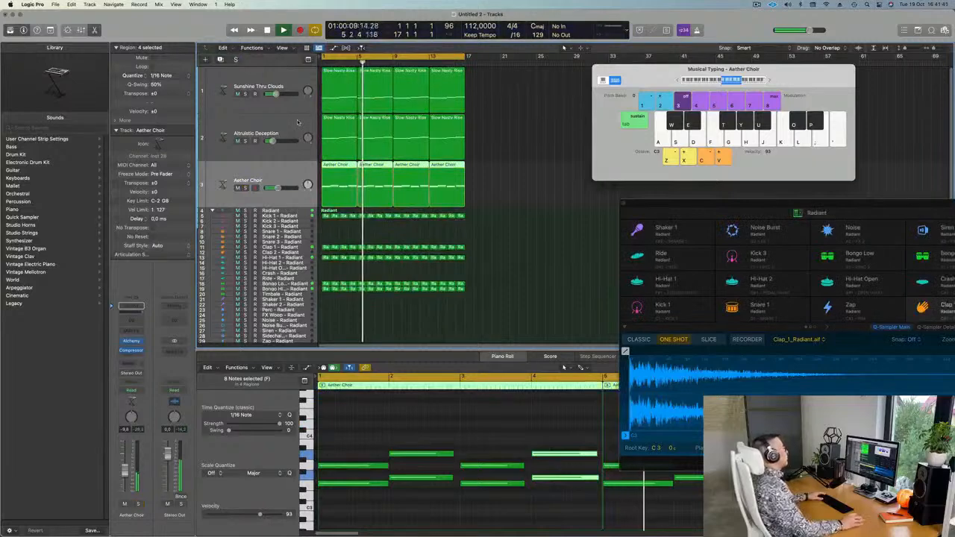
click(238, 152)
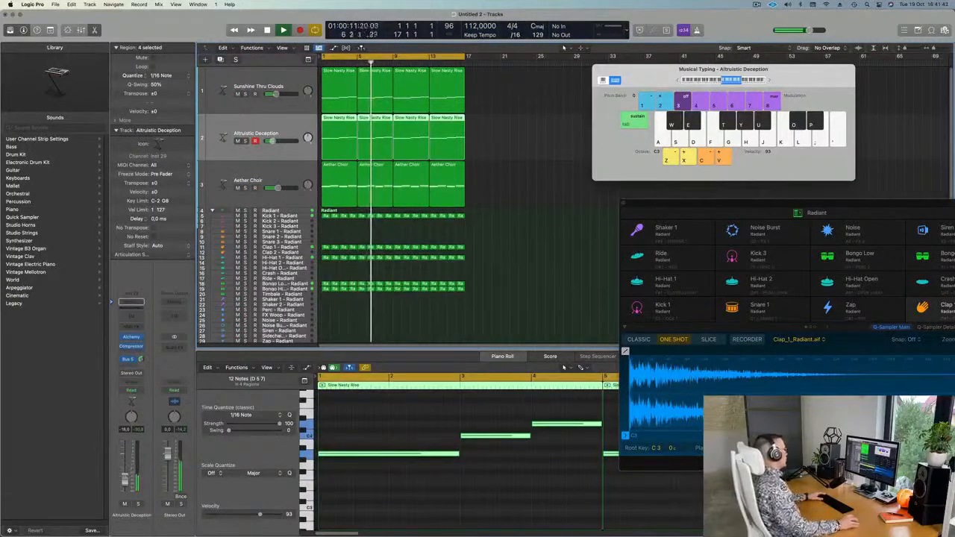
drag(141, 360, 218, 277)
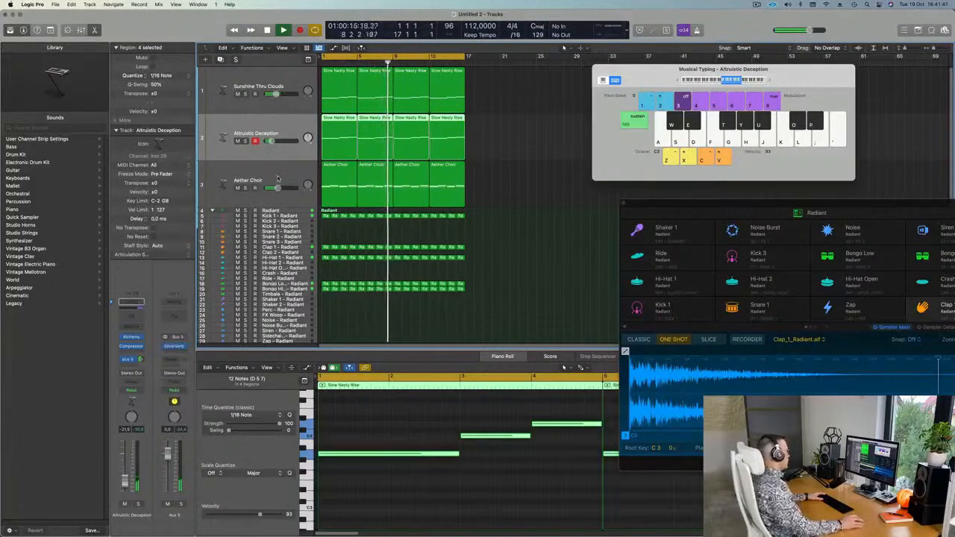
Send Aether Choir to the Aux 5 reverb with a slightly raised level, then add a new instrument track.
click(246, 186)
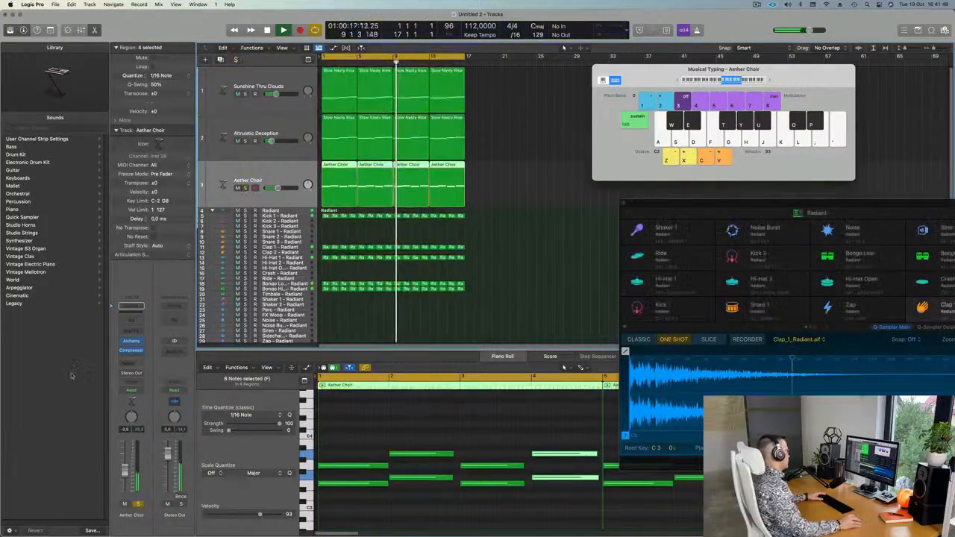
click(133, 363)
mouse_move(137, 375)
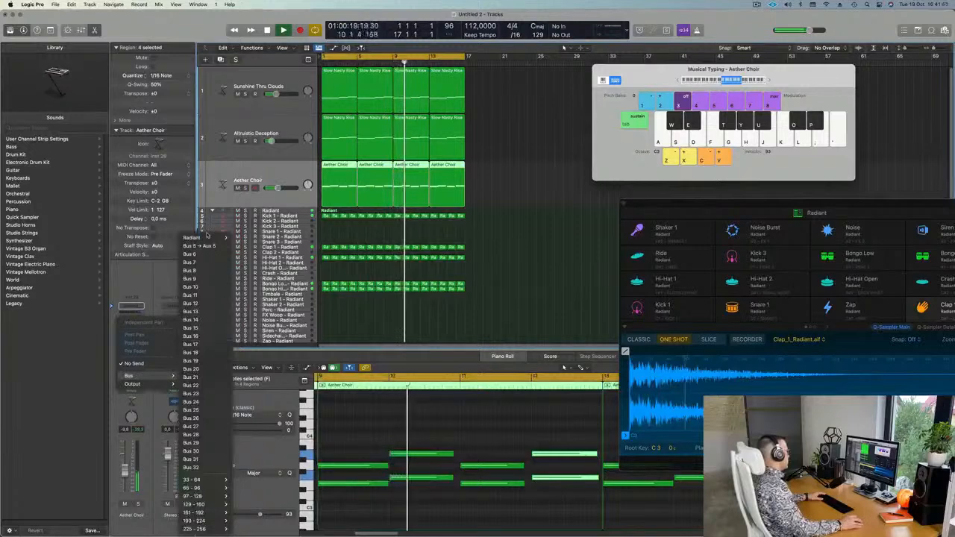
click(197, 246)
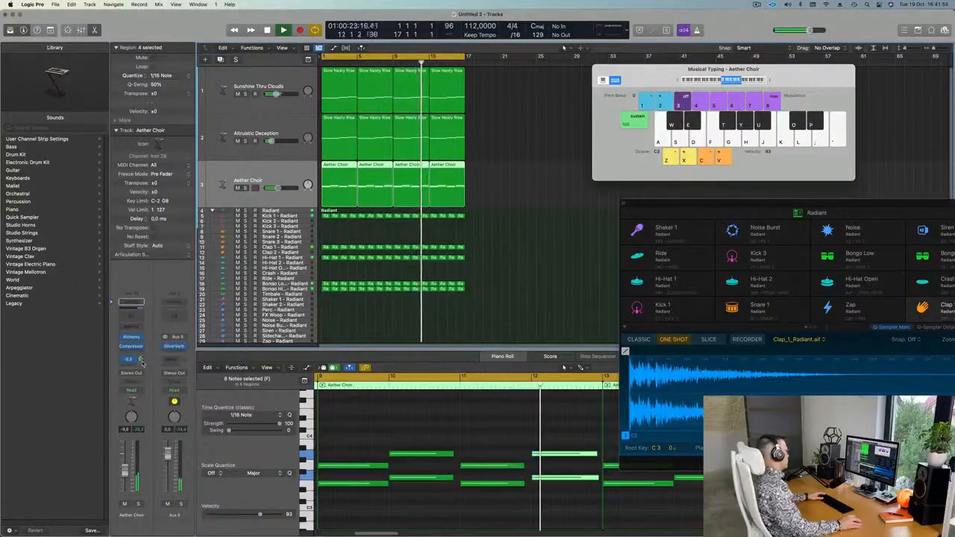
drag(142, 362, 142, 355)
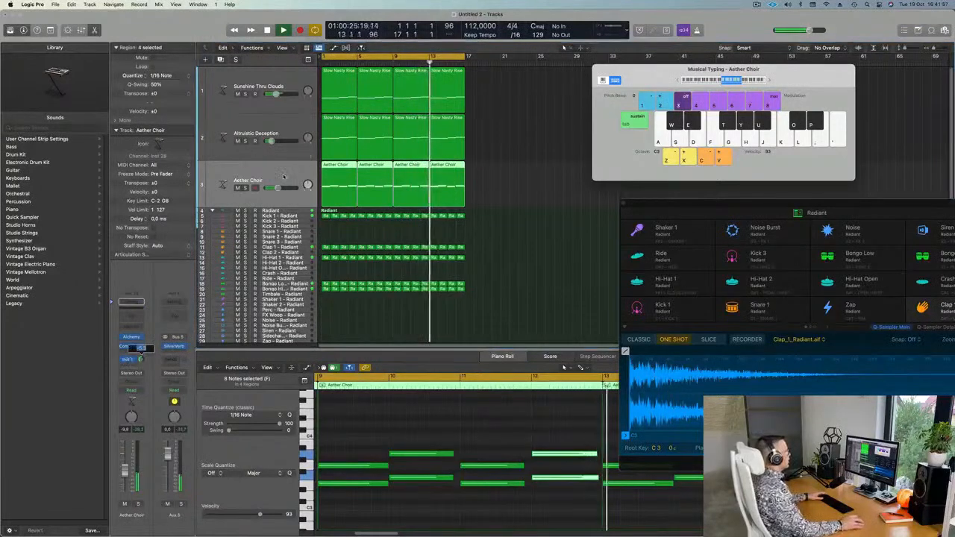
key(Return)
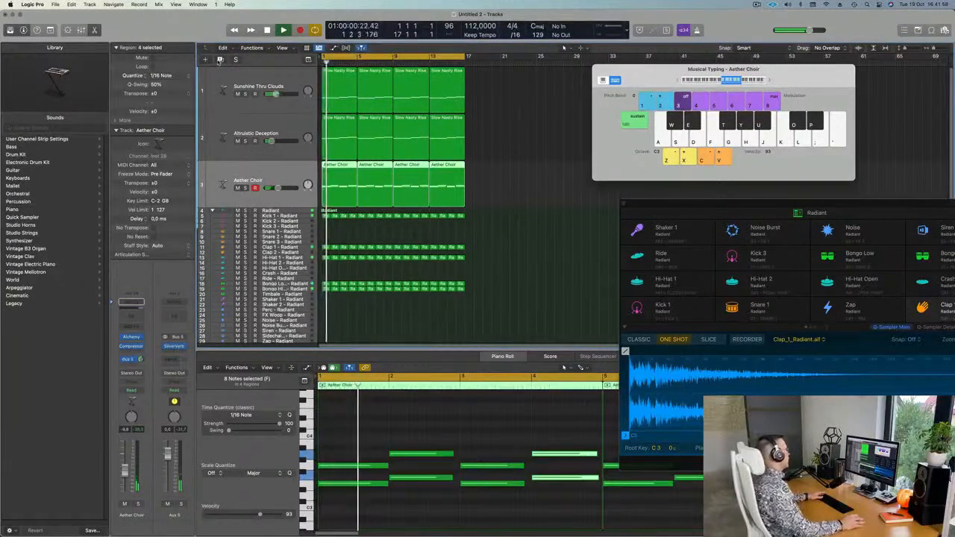
key(super+d)
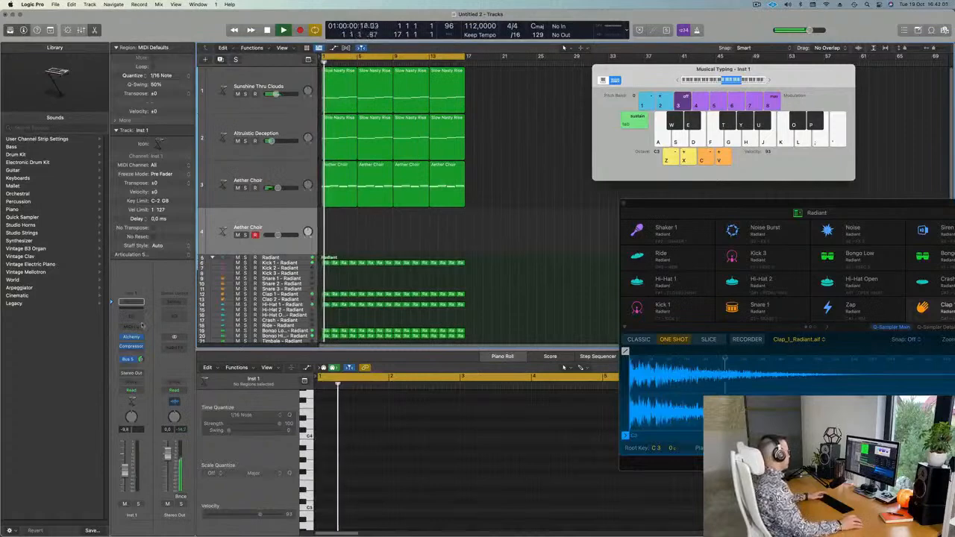
Load a stereo Vintage B3 Organ on the new Inst 1 track and bring its window into view.
click(134, 337)
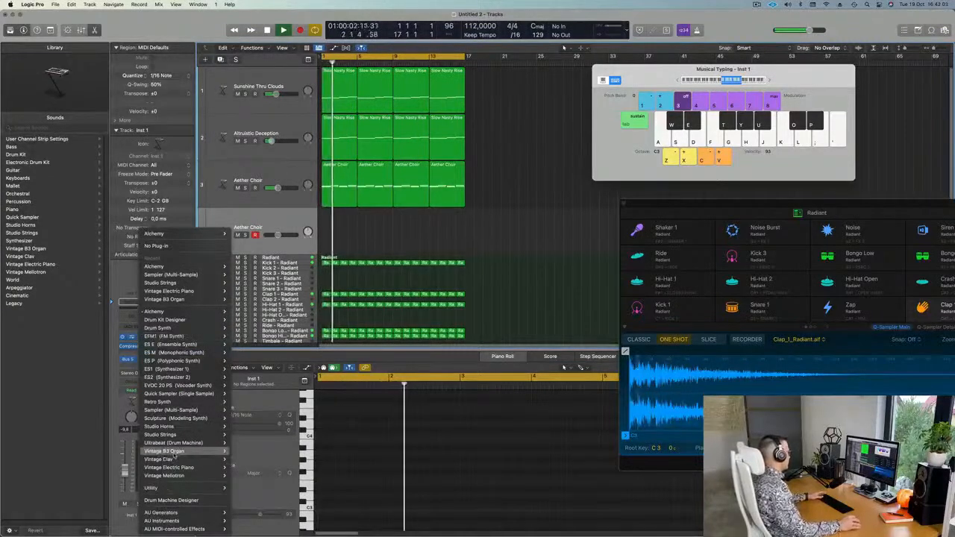
mouse_move(178, 462)
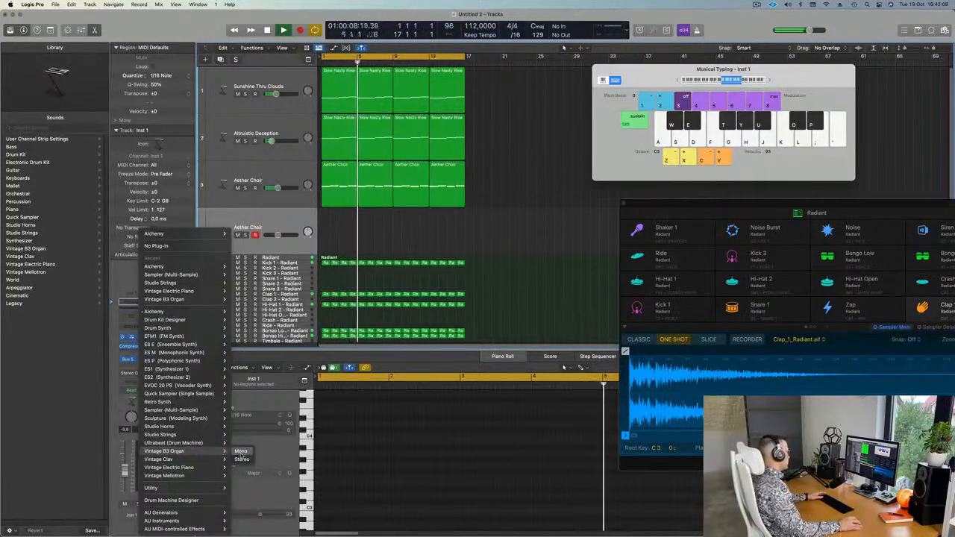
click(240, 460)
drag(495, 121, 586, 206)
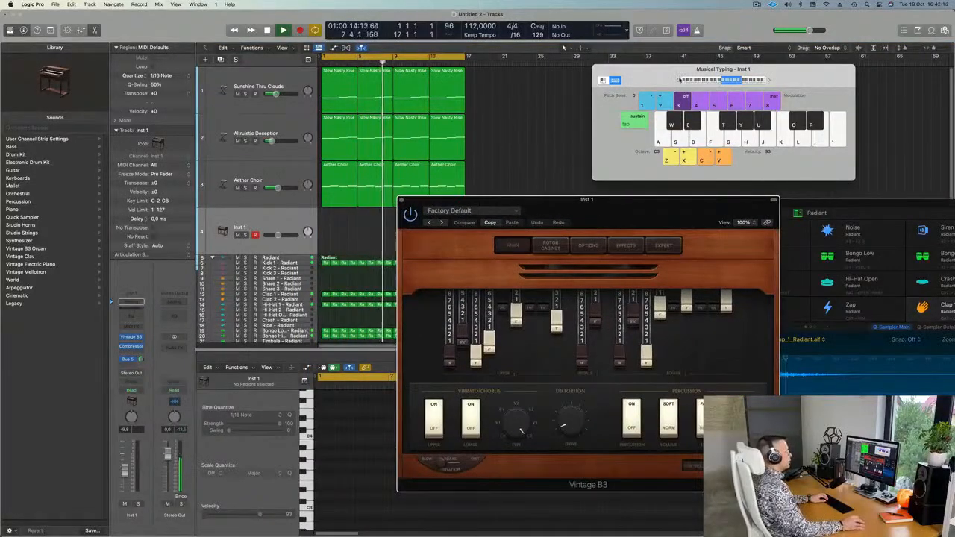
Try out organ notes on the Musical Typing keys S, D, F and A.
drag(668, 74, 606, 87)
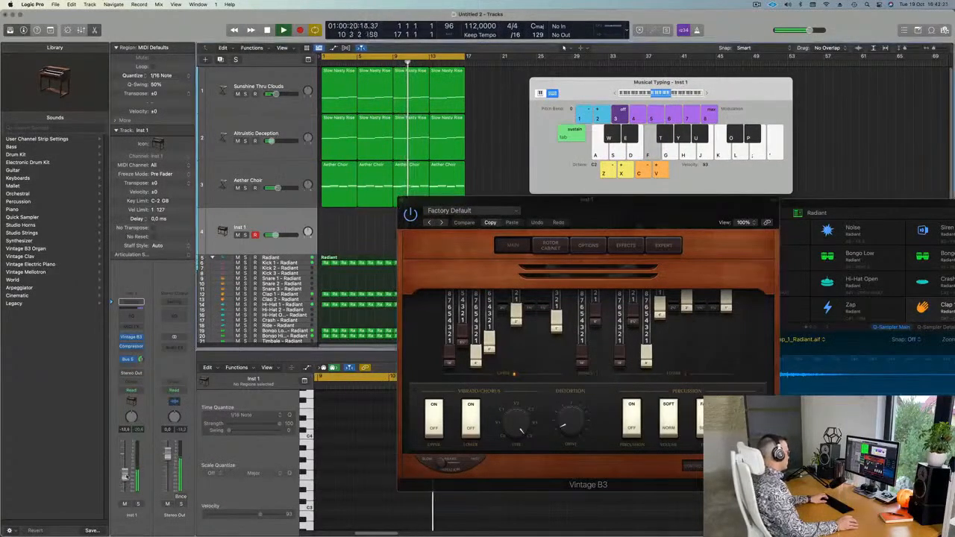
key(s)
key(d)
key(f)
click(615, 94)
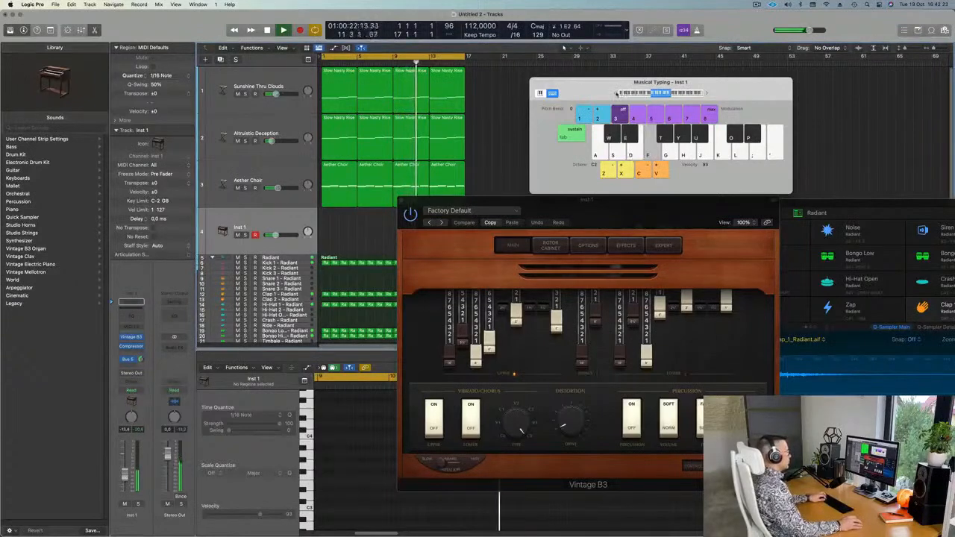
key(s)
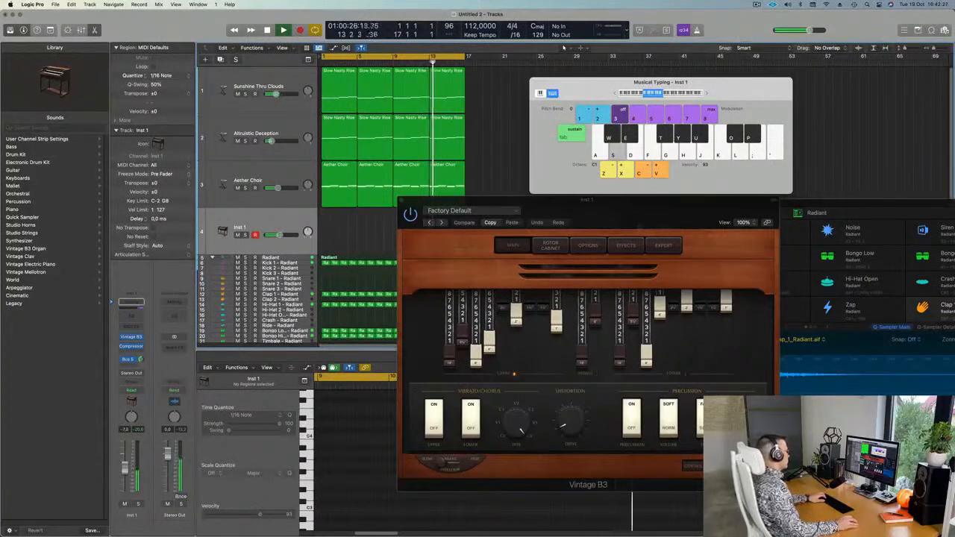
key(d)
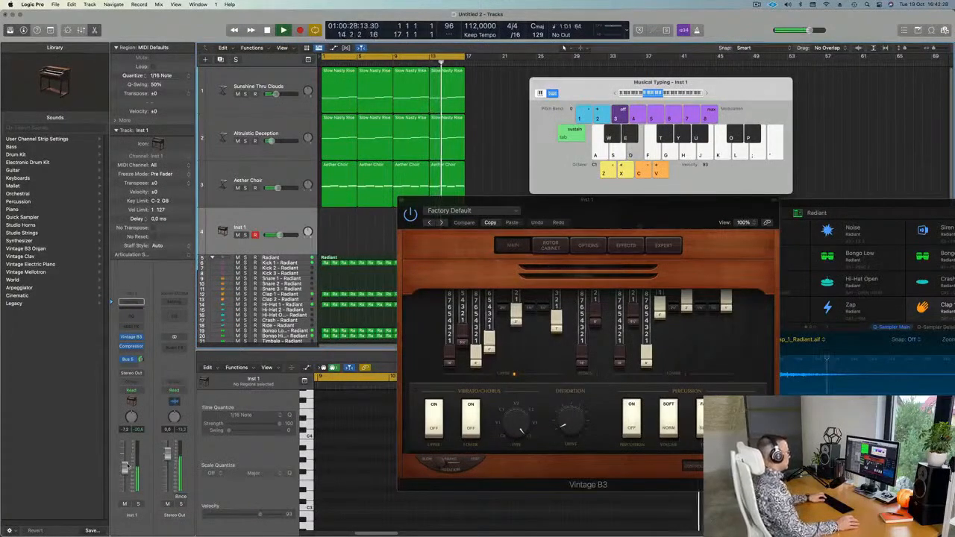
key(f)
key(f)
key(s)
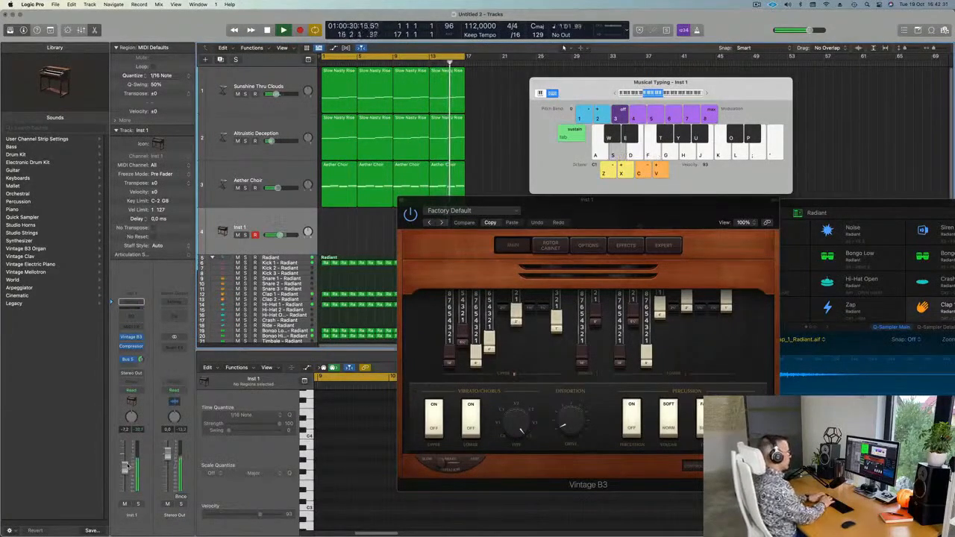
key(a)
key(s)
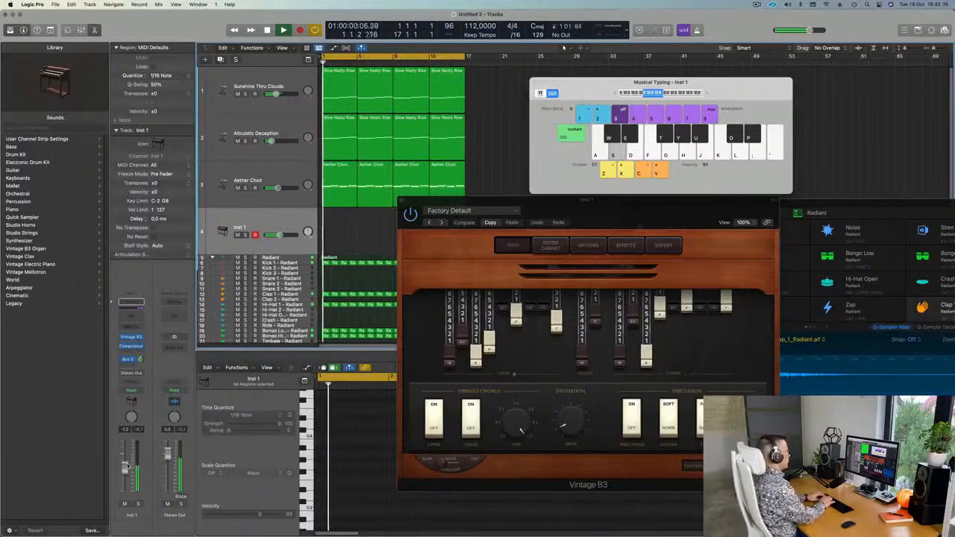
Record the repeated-note organ riff with the Musical Typing keys J, S, F and A.
key(j)
key(s)
key(s)
key(f)
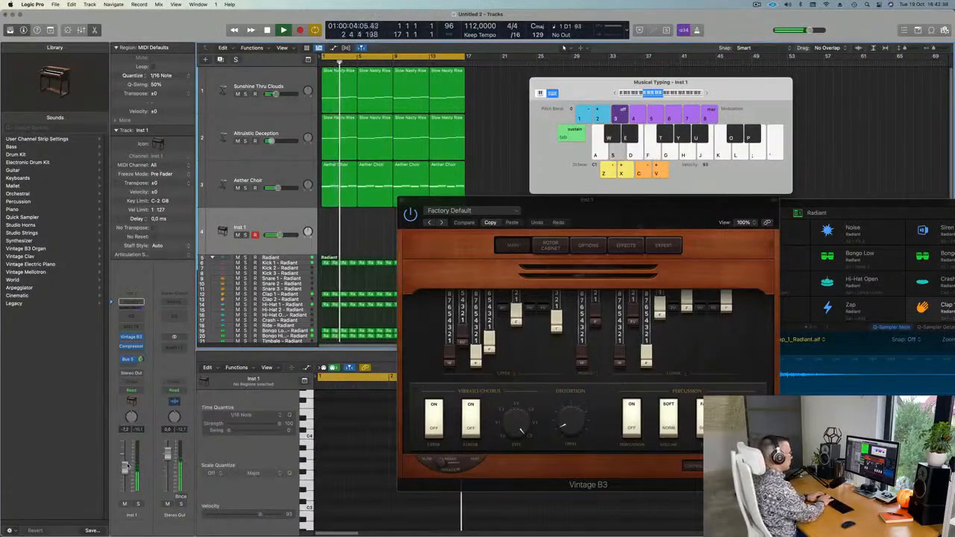
key(a)
key(s)
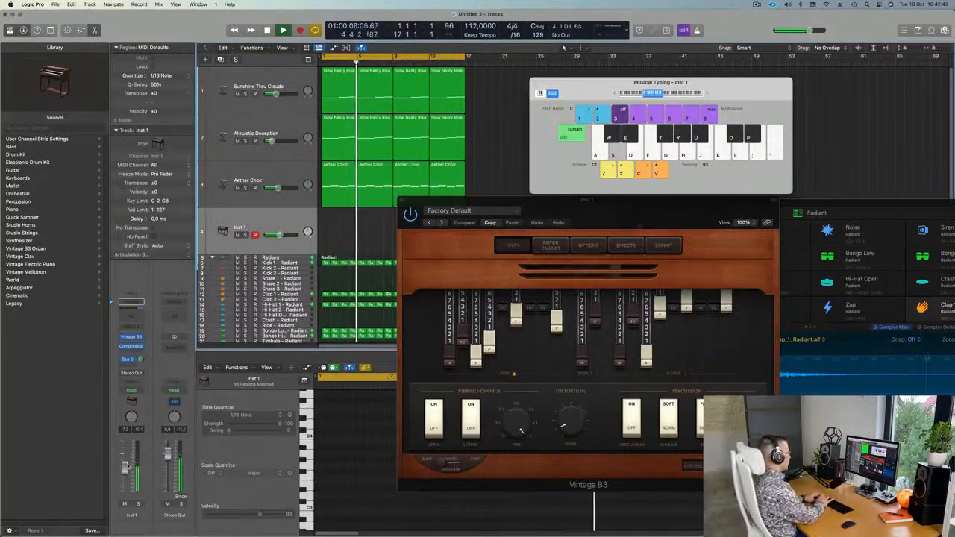
key(s)
key(s)
key(s)
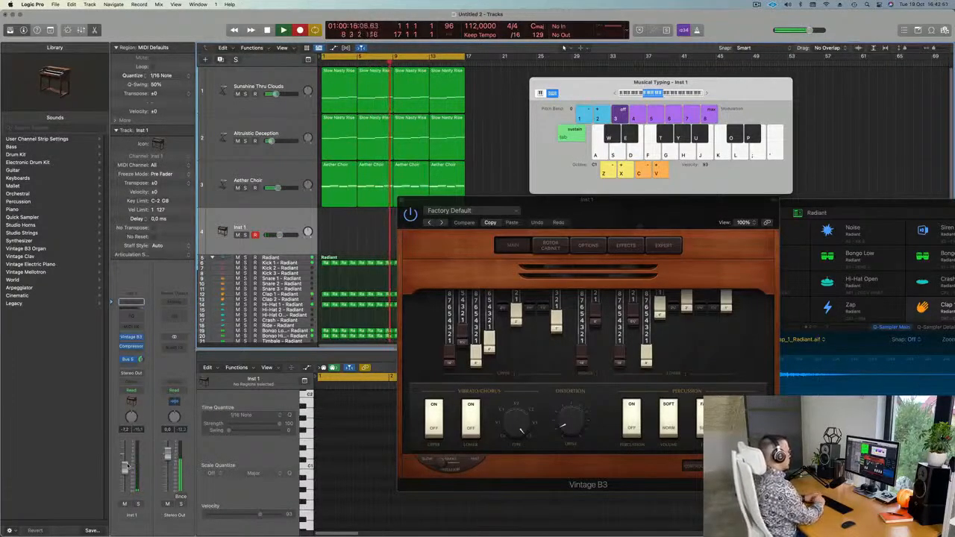
key(s)
key(s)
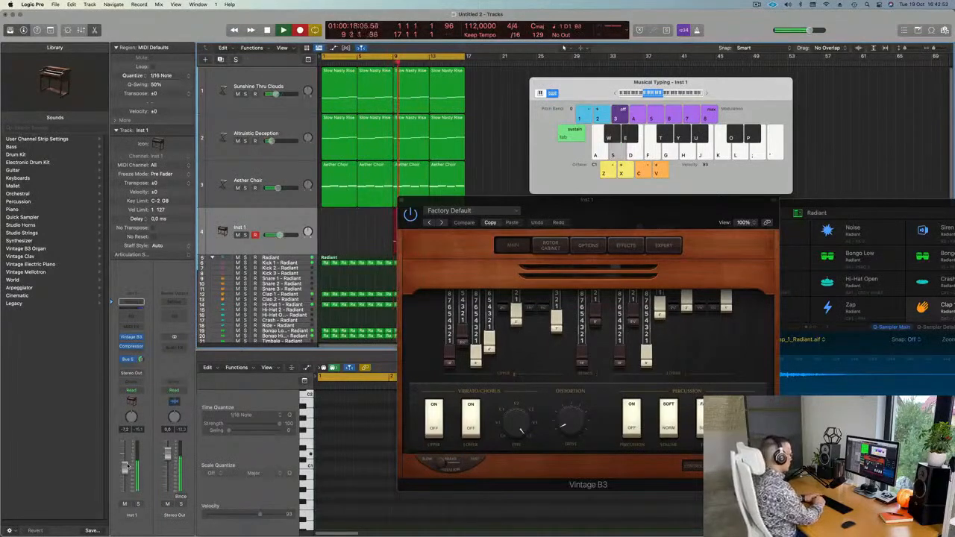
key(s)
key(s)
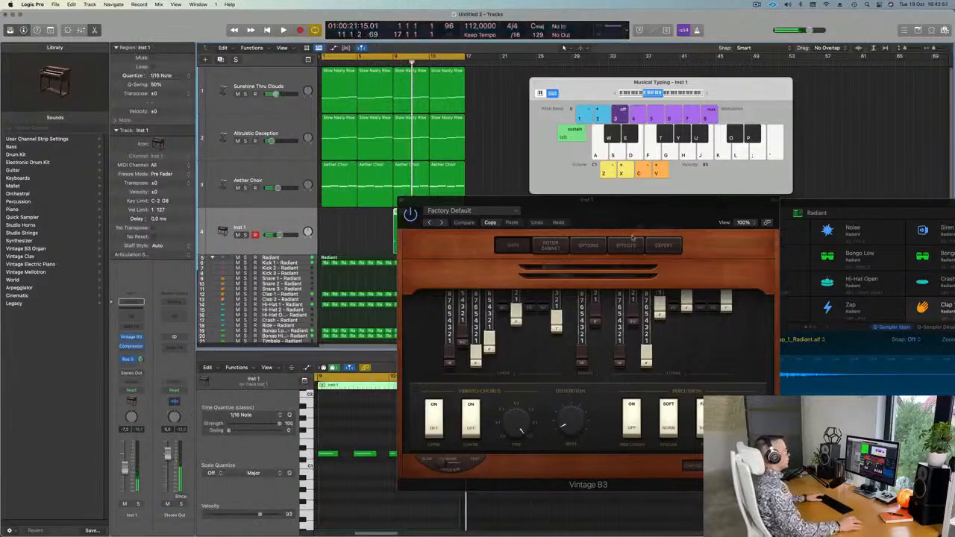
Stop recording, move the organ region to bar 1 and inspect its six notes in the editor.
key(space)
drag(401, 213, 329, 214)
key(Return)
key(space)
click(371, 476)
key(super+a)
key(space)
key(super+Right)
key(super+Left)
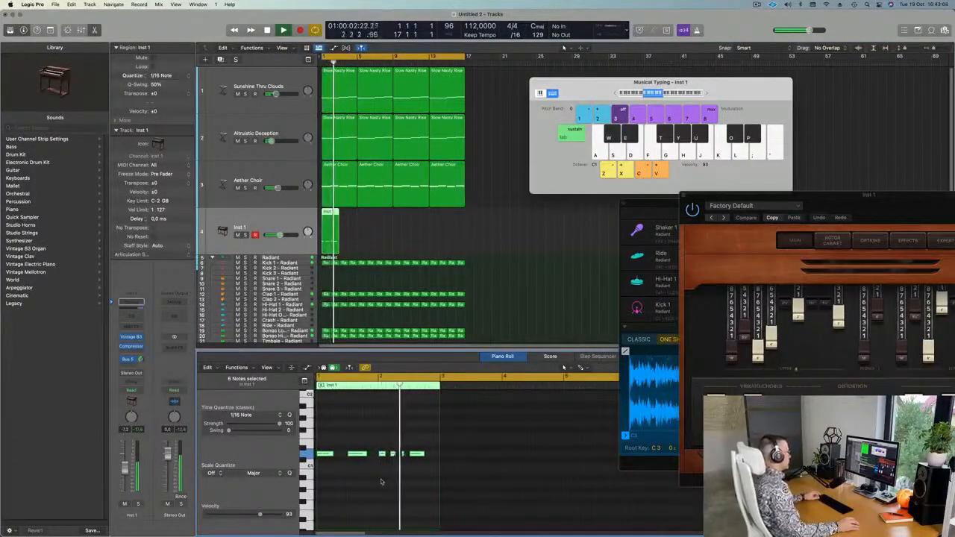
key(super+Left)
key(Return)
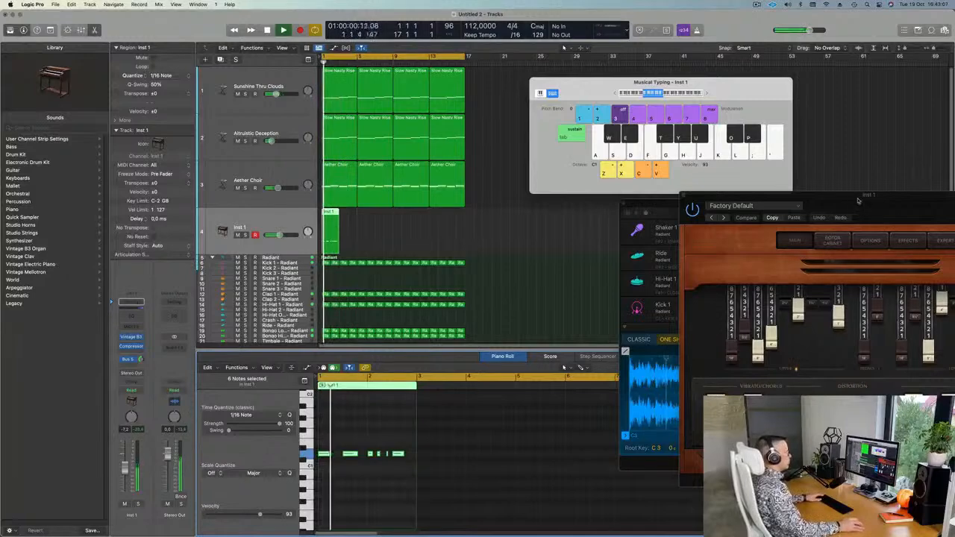
Repeat the organ region through bar 17 and switch to the 80's Pop Organ preset.
drag(854, 200, 638, 198)
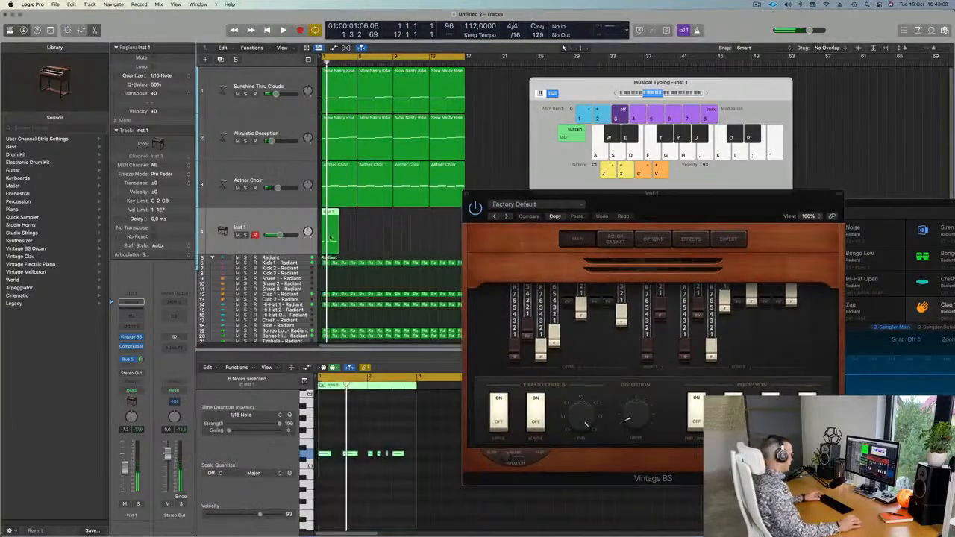
key(super+r)
key(super+r)
key(super+r)
key(super+r)
key(super+r)
key(super+r)
key(super+r)
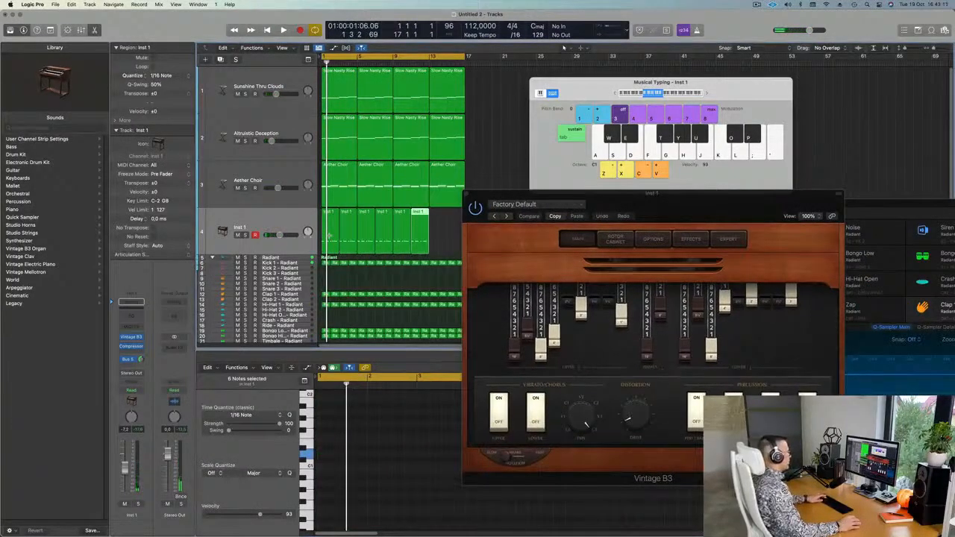
drag(704, 203, 616, 179)
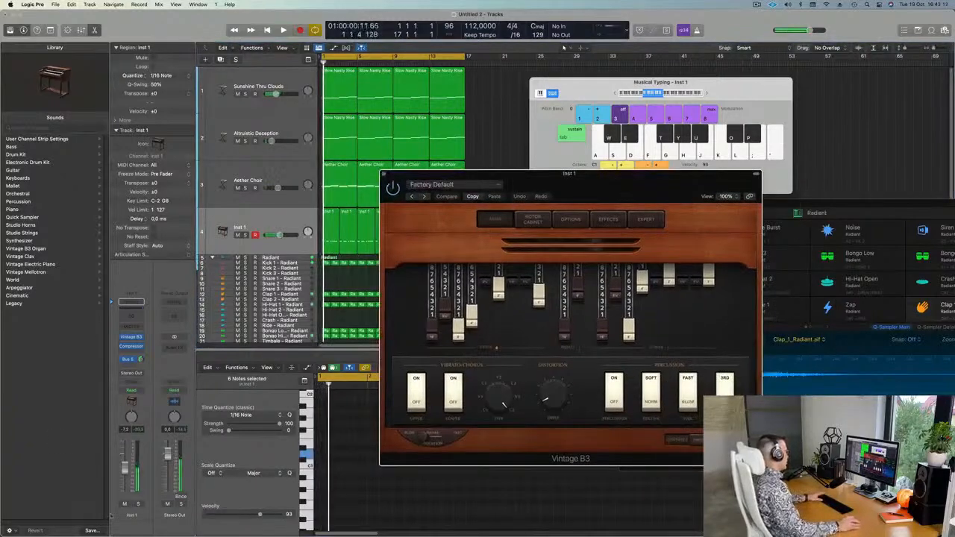
click(137, 504)
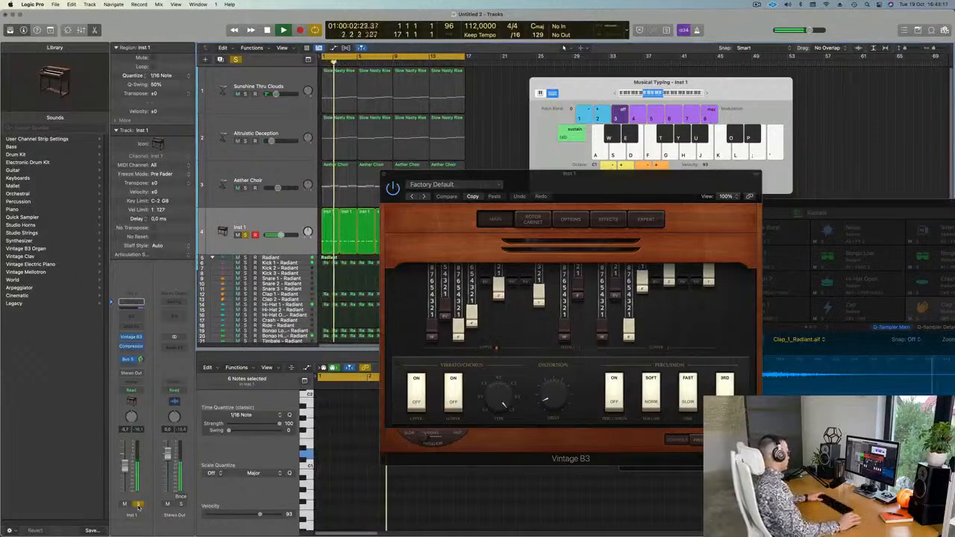
click(137, 504)
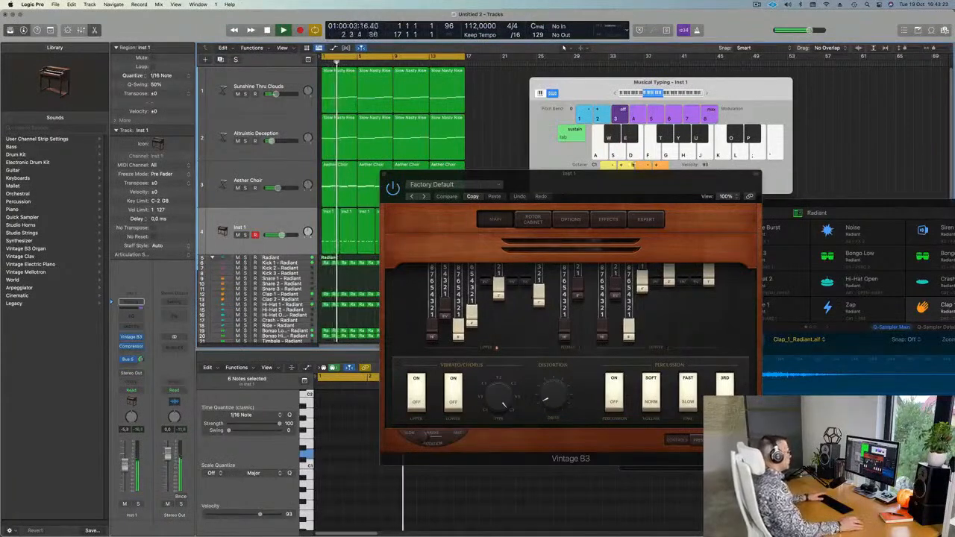
drag(582, 208, 546, 206)
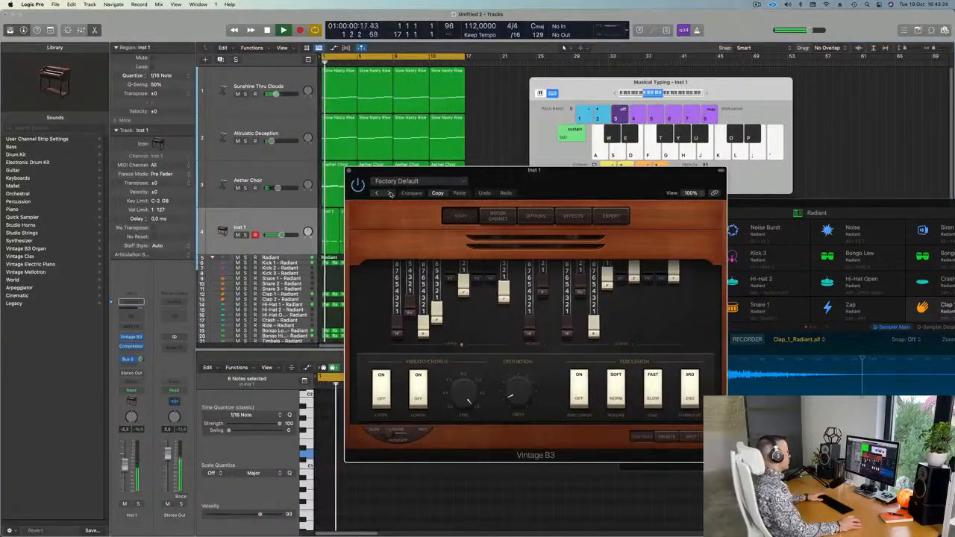
click(389, 193)
Lower the organ track's volume and audition the Bebop, Big Jazz and Blues Solo Organ presets.
key(space)
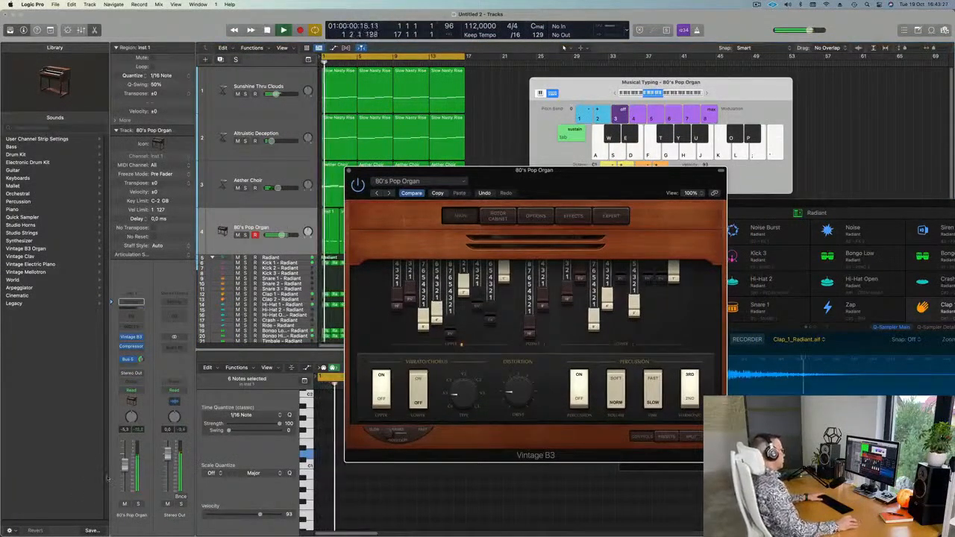
drag(126, 466, 126, 475)
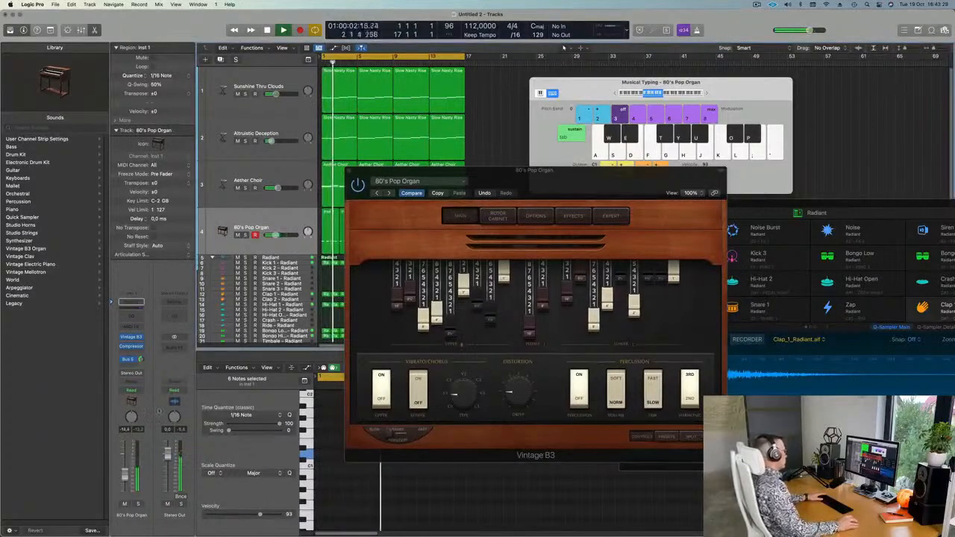
key(space)
key(space)
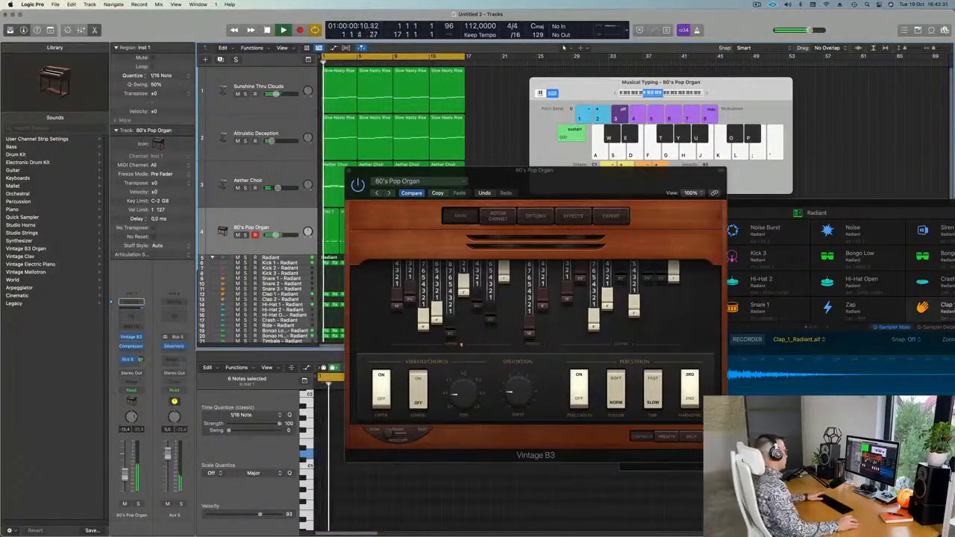
click(388, 193)
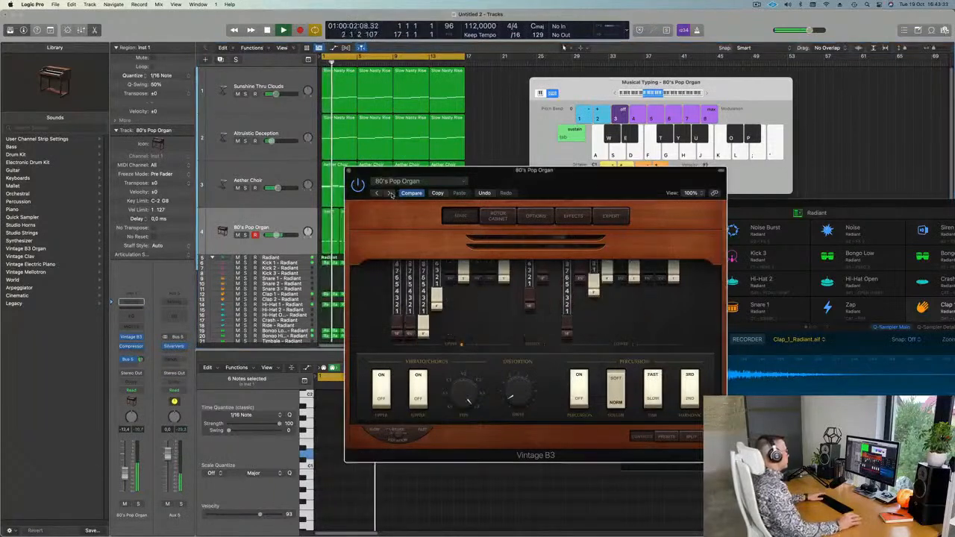
key(space)
click(390, 194)
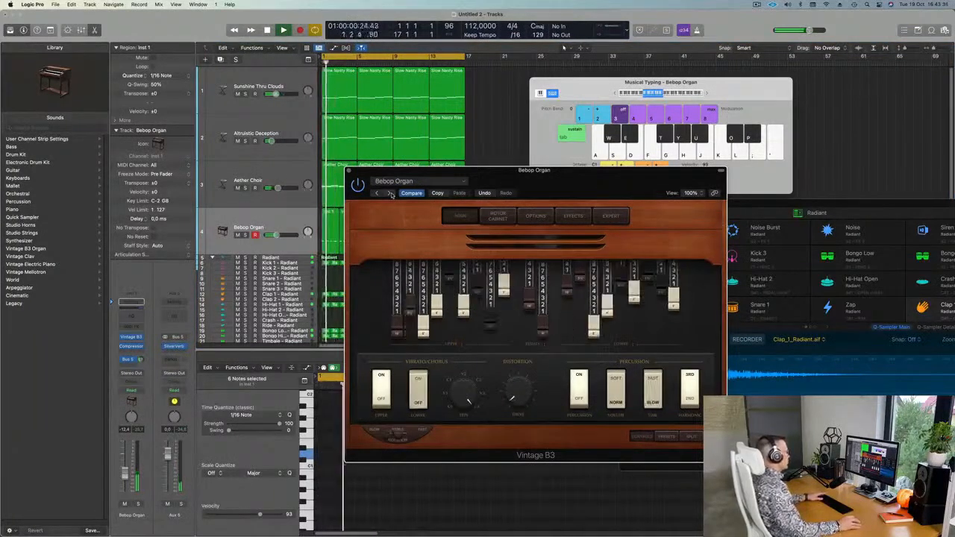
drag(498, 181, 473, 181)
click(365, 193)
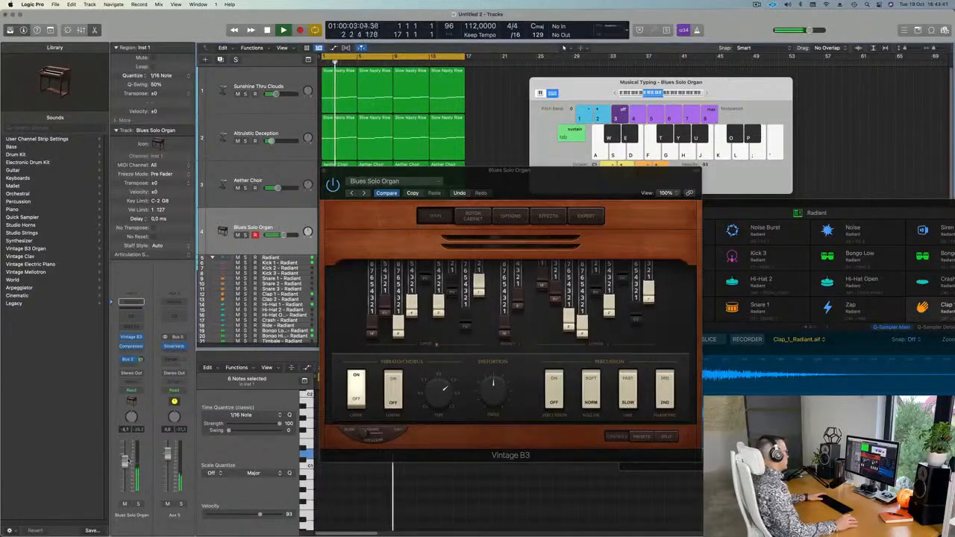
Try Church Door, Classic Funk, Rock, Tonewheel, Distorted and Far Off, stopping on Grand Organ.
click(364, 193)
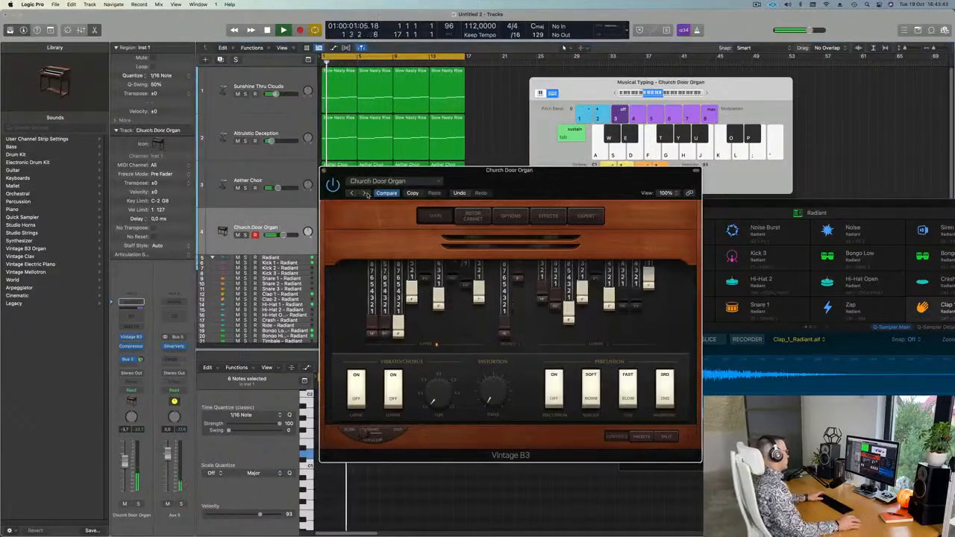
drag(536, 179, 490, 188)
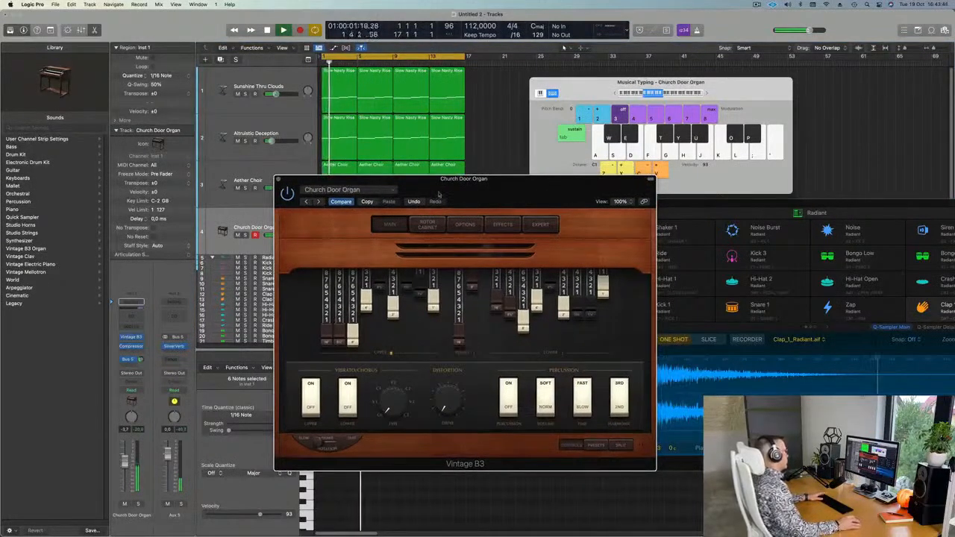
click(318, 202)
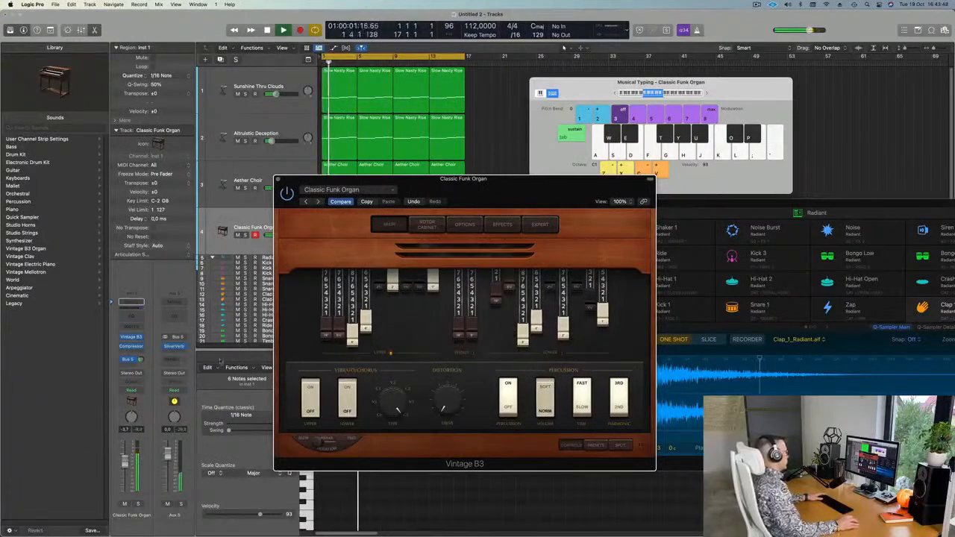
click(317, 202)
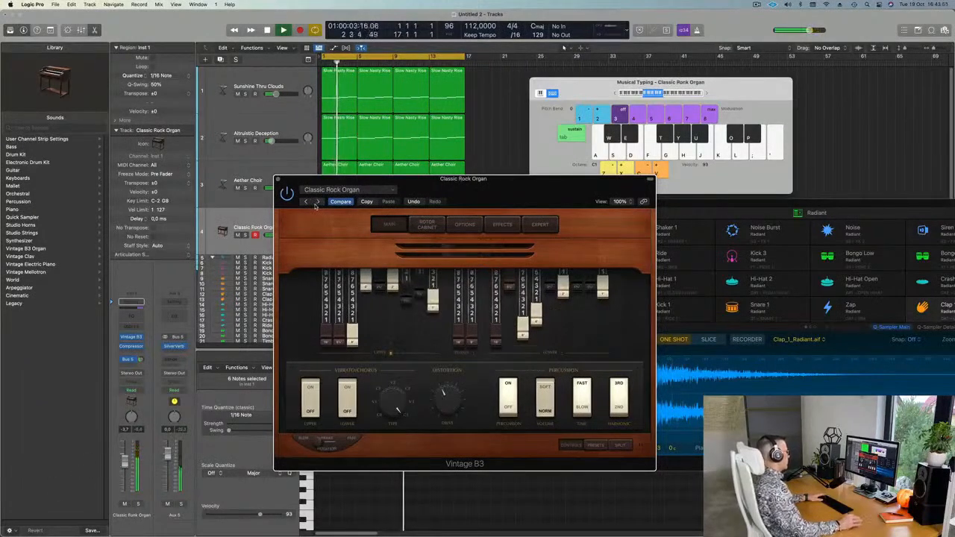
click(318, 202)
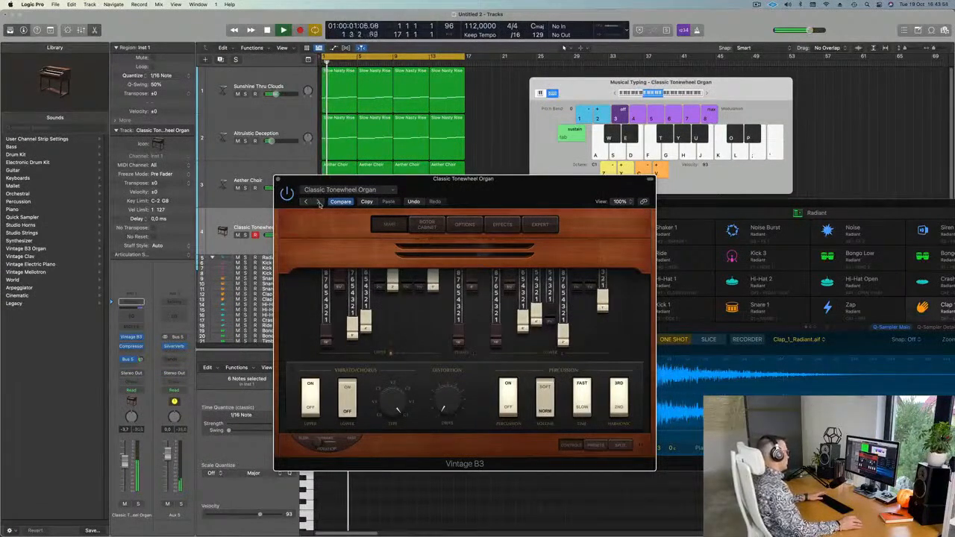
click(318, 202)
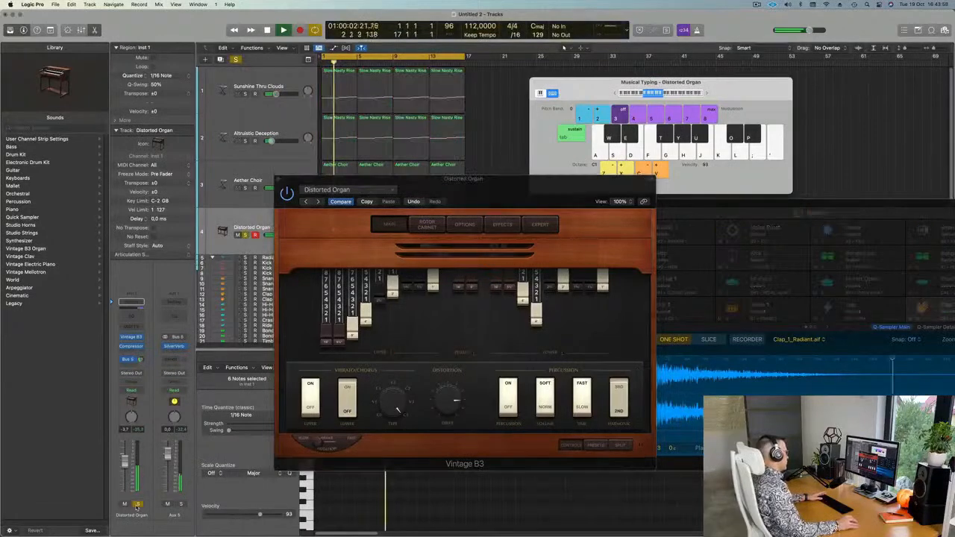
click(319, 202)
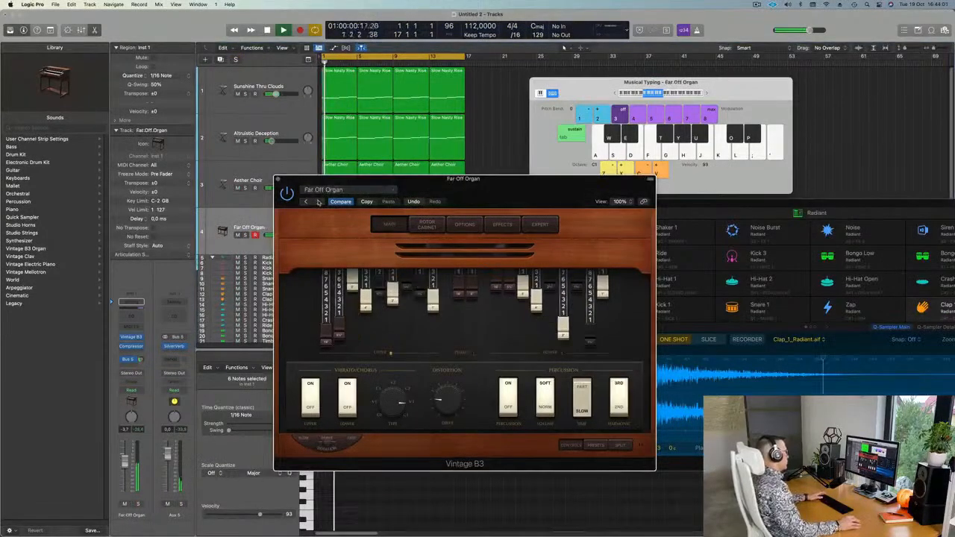
click(317, 202)
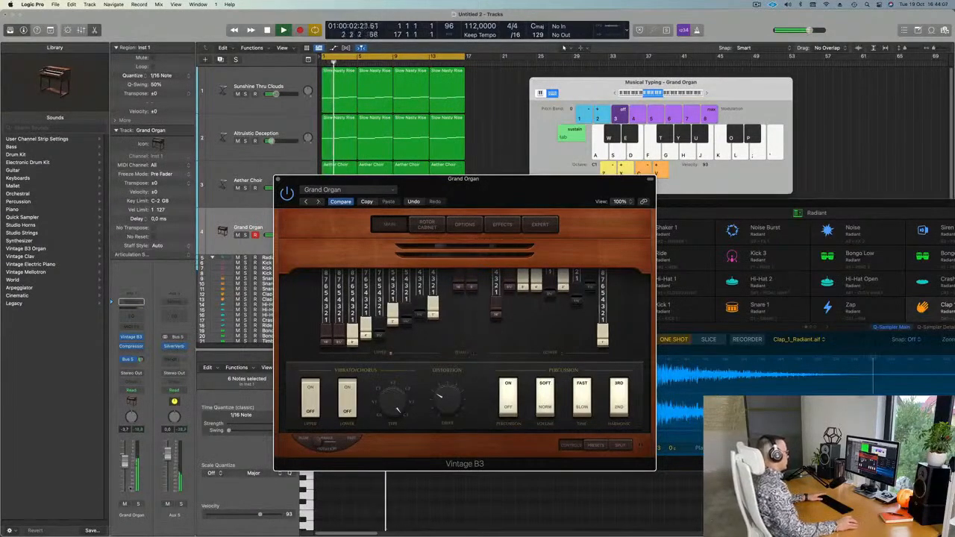
Lower the organ track's volume, try the Hard Rock Organ preset, and solo the track.
drag(125, 462, 125, 471)
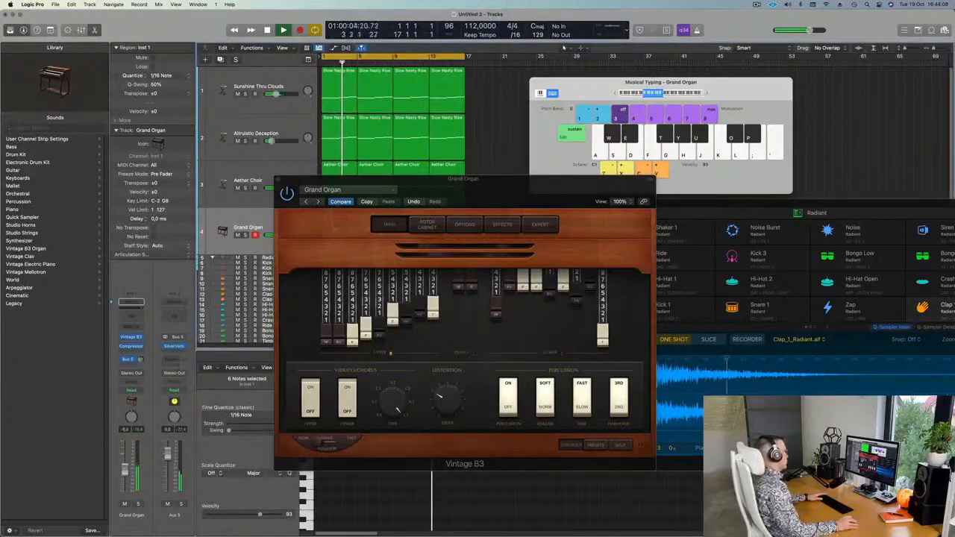
click(318, 202)
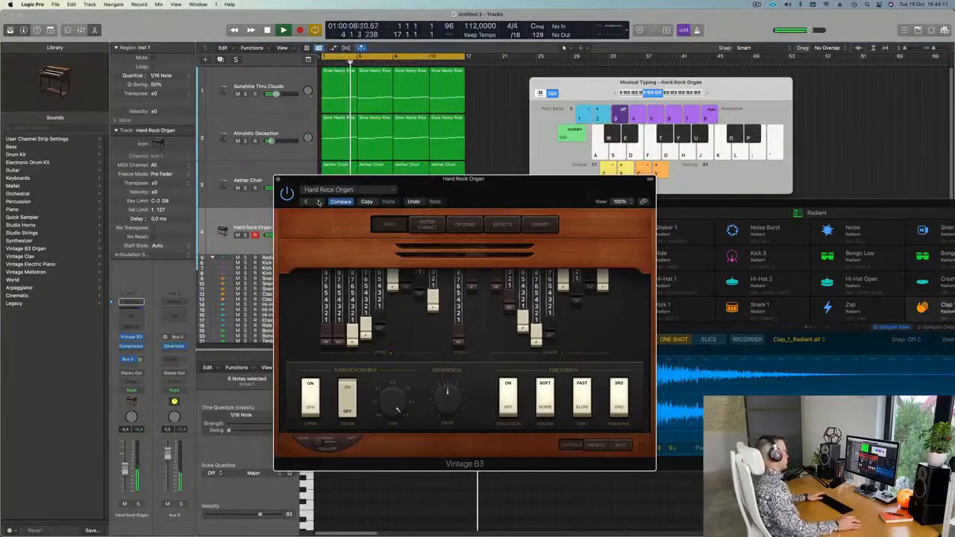
click(137, 504)
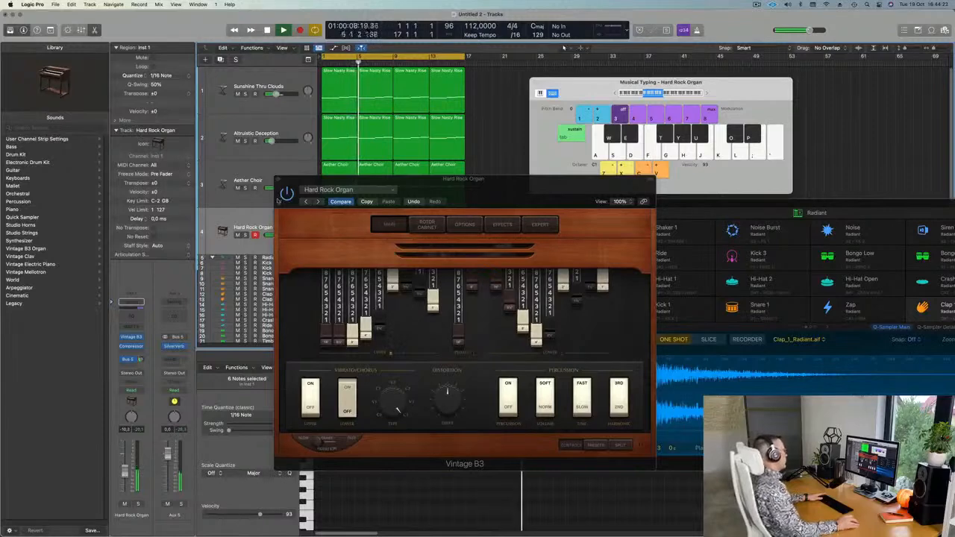
Audition Heavy Metal, Indie Rock and Jam Band Lead, settle on Jazz Fusion Organ, then close the plugin.
click(319, 202)
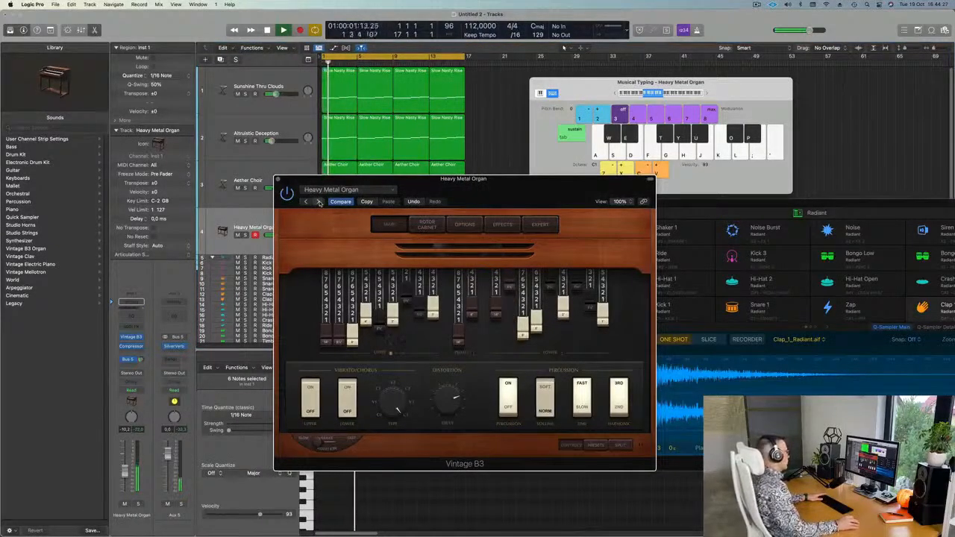
click(319, 202)
click(319, 202)
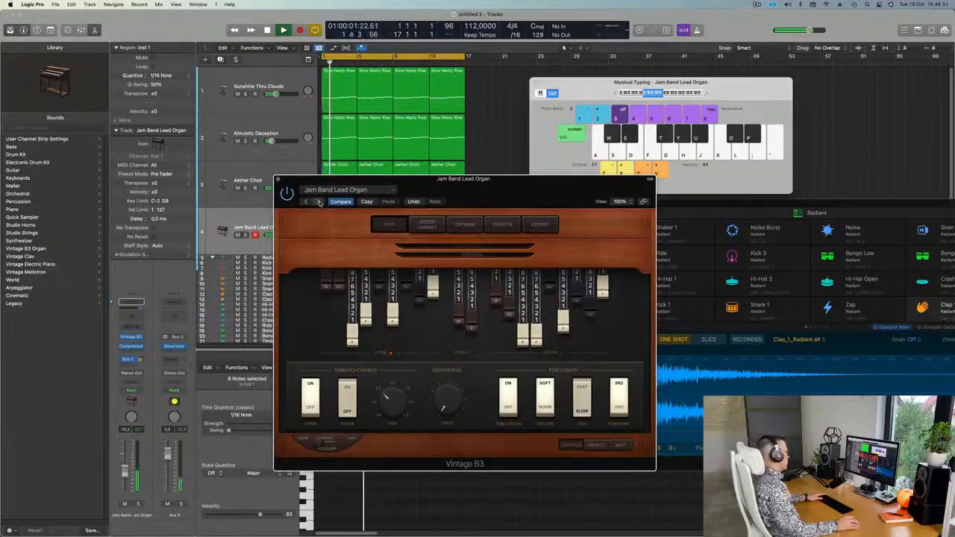
click(319, 202)
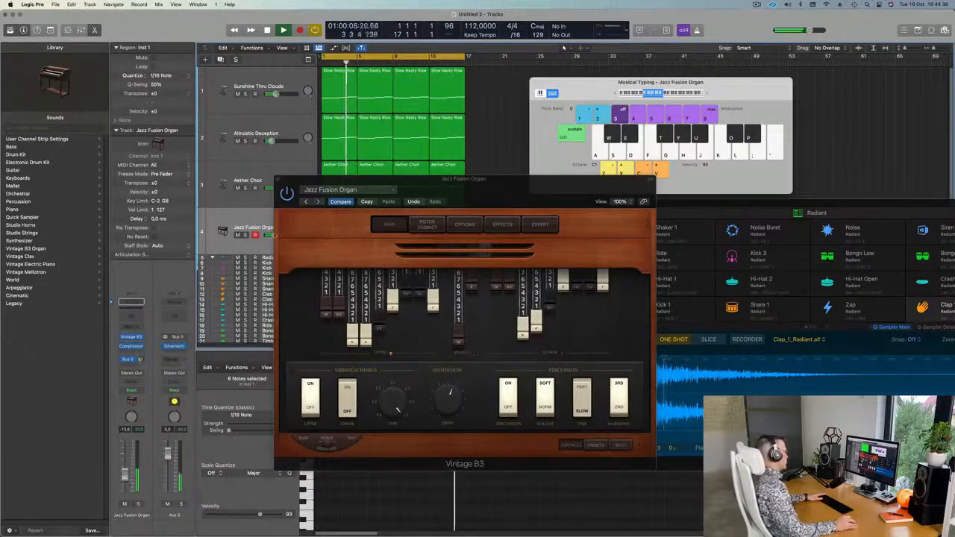
click(278, 180)
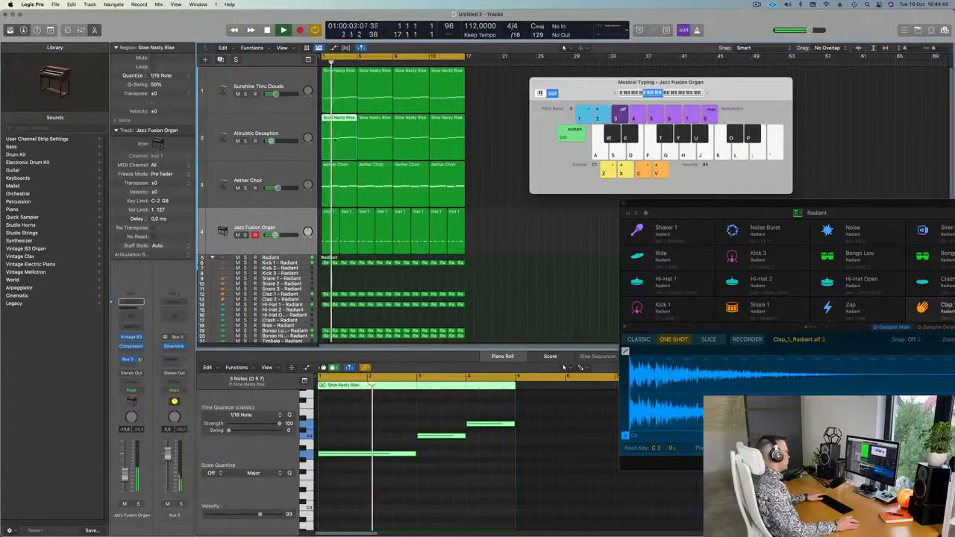
Toggle the Piano Roll off and on, and drag the Radiant window mostly off-screen.
key(e)
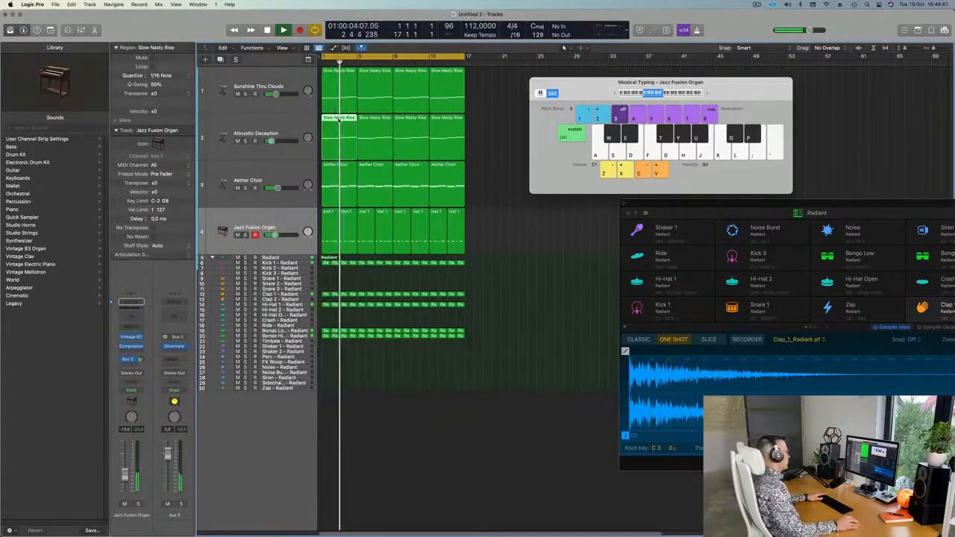
key(e)
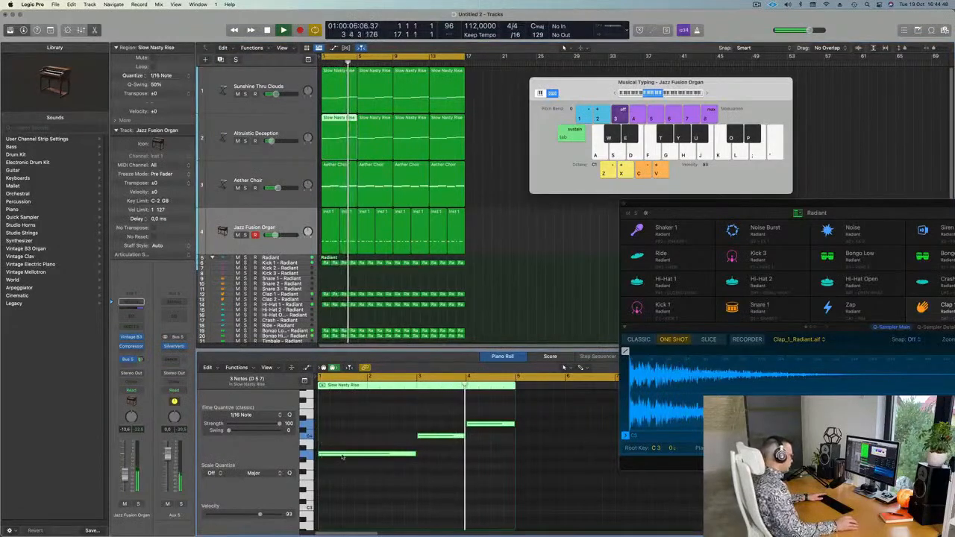
drag(709, 204, 953, 200)
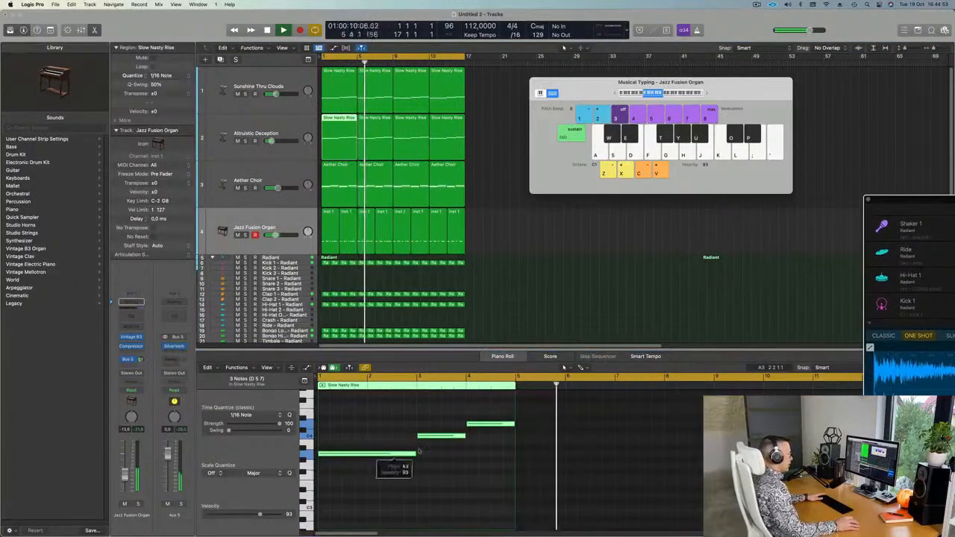
Return playback to bar 1 and show the first organ Inst 1 region's notes in the Piano Roll.
click(443, 437)
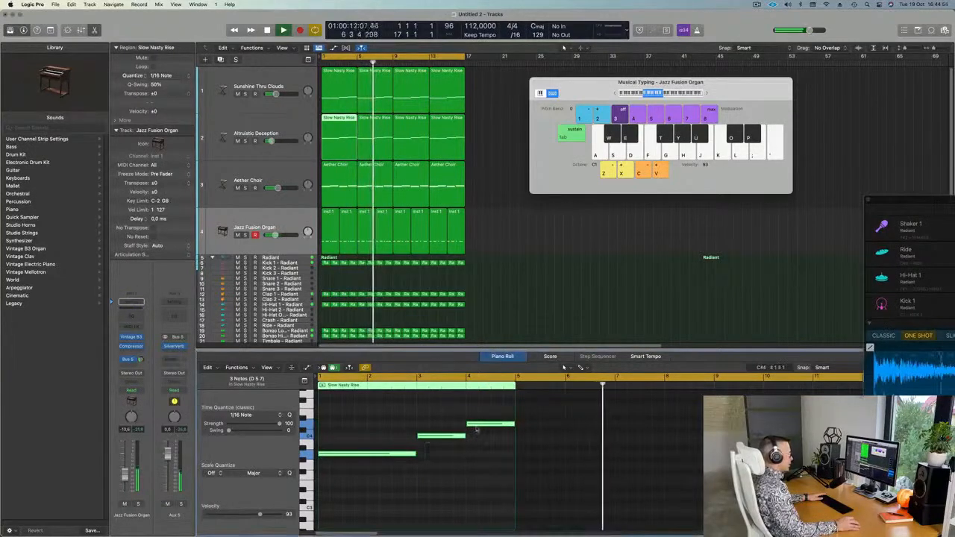
scroll(373, 238, down, 1)
key(Return)
click(335, 211)
click(358, 487)
Lower all six organ notes a semitone, solo the Jazz Fusion Organ track, and play from bar 1.
key(super+a)
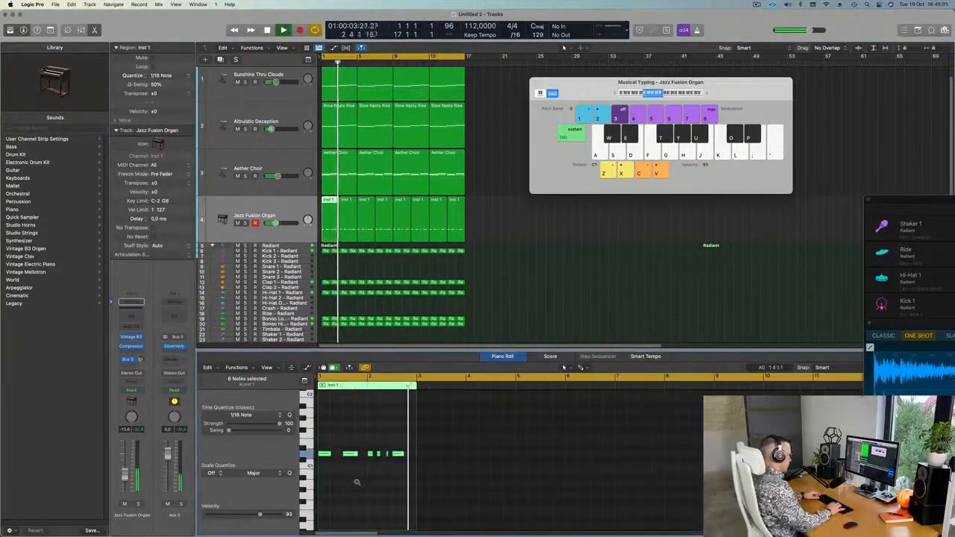
key(alt+Down)
key(alt+Down)
key(alt+Down)
key(alt+Down)
key(alt+Down)
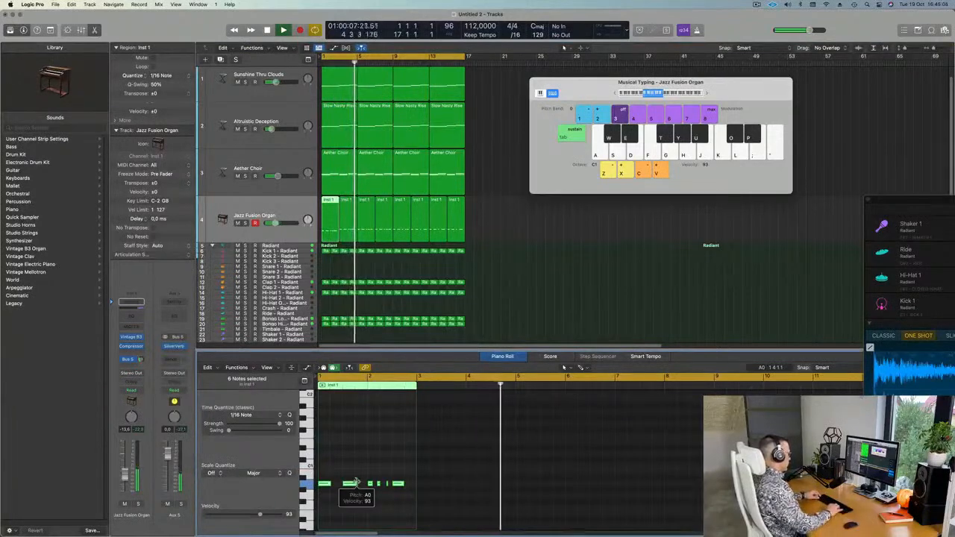
key(Return)
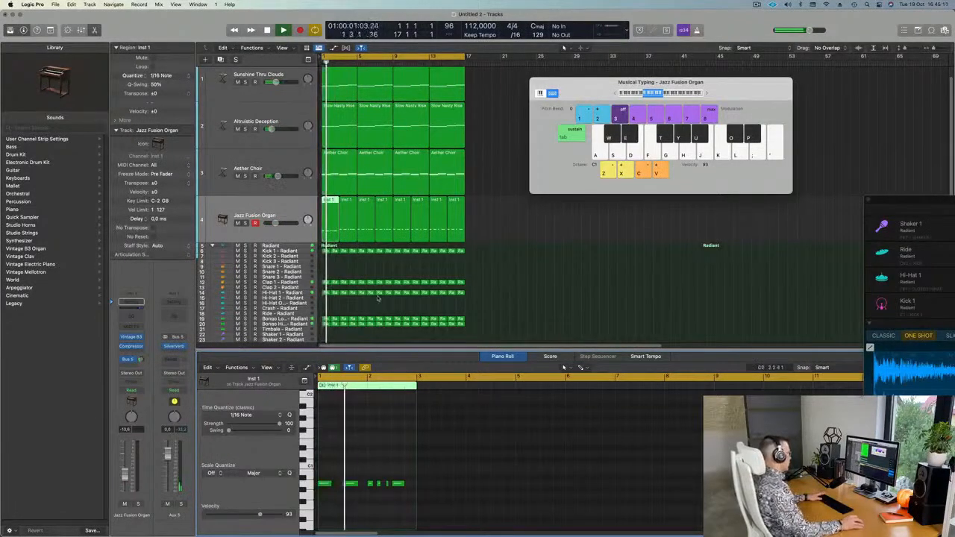
key(space)
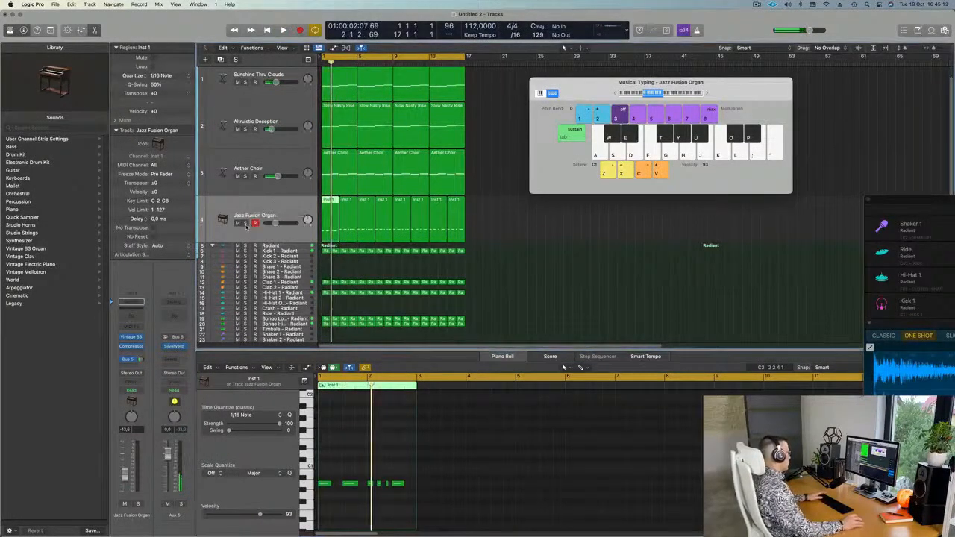
click(246, 223)
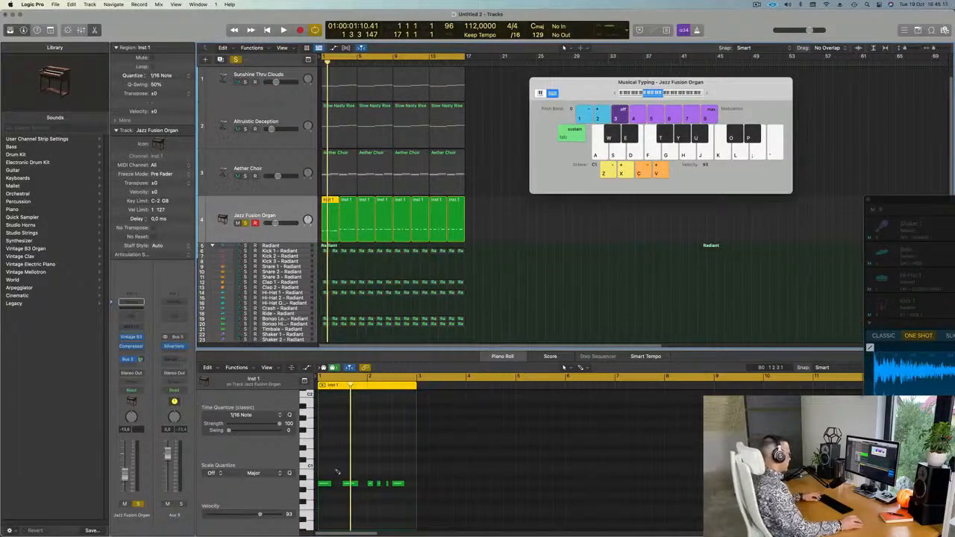
key(space)
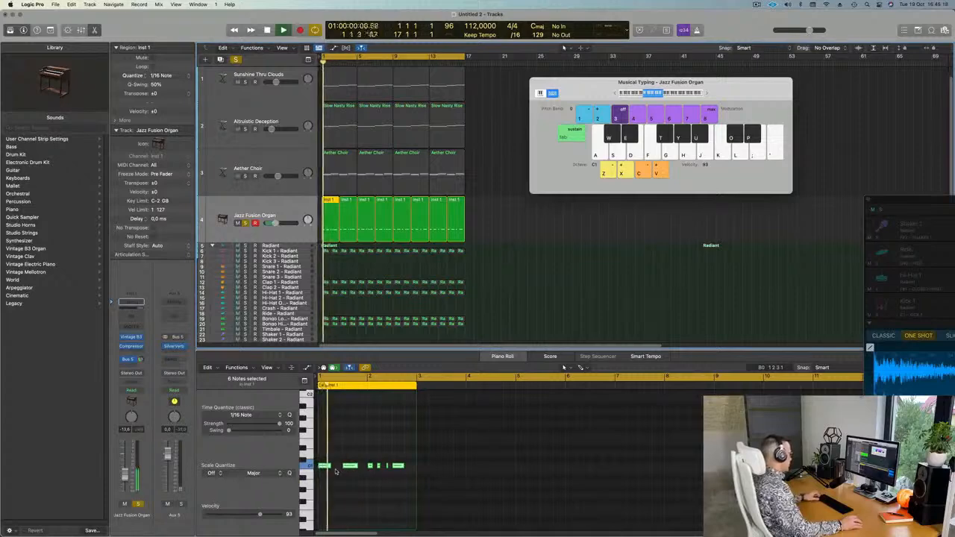
Raise the selected organ notes an octave, undoing an accidental region trim along the way.
key(alt+Up)
key(alt+Up)
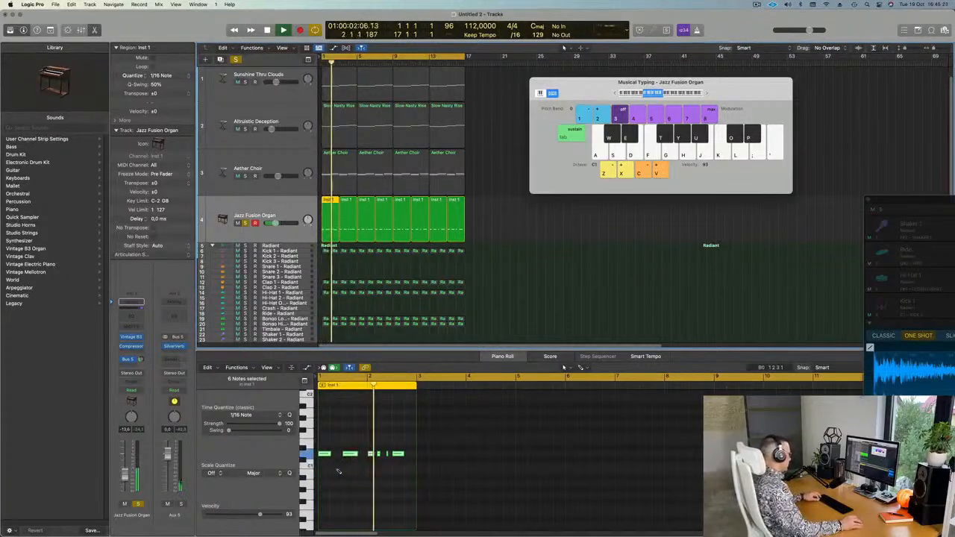
key(space)
key(space)
drag(321, 437, 413, 463)
key(super+z)
scroll(368, 468, up, 3)
scroll(367, 467, up, 2)
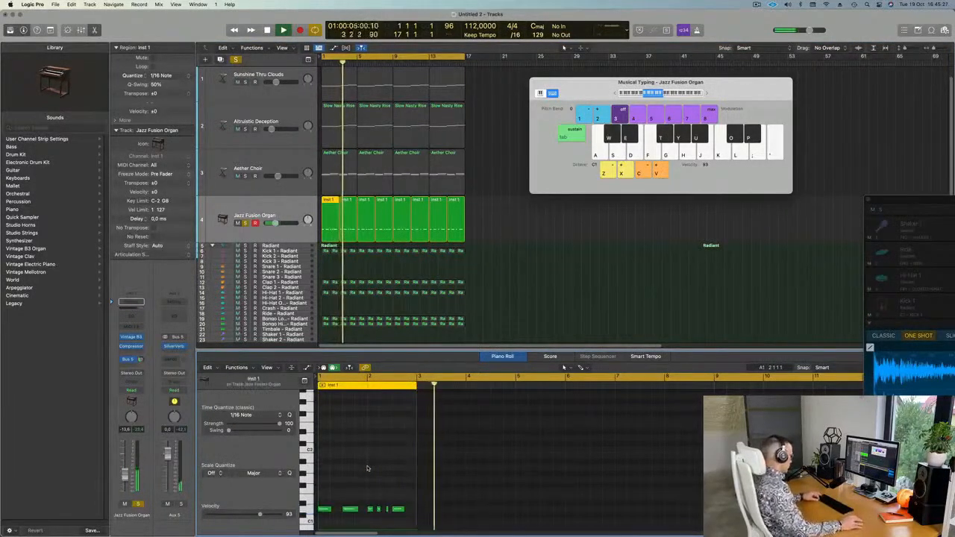
key(alt+shift+Up)
key(Return)
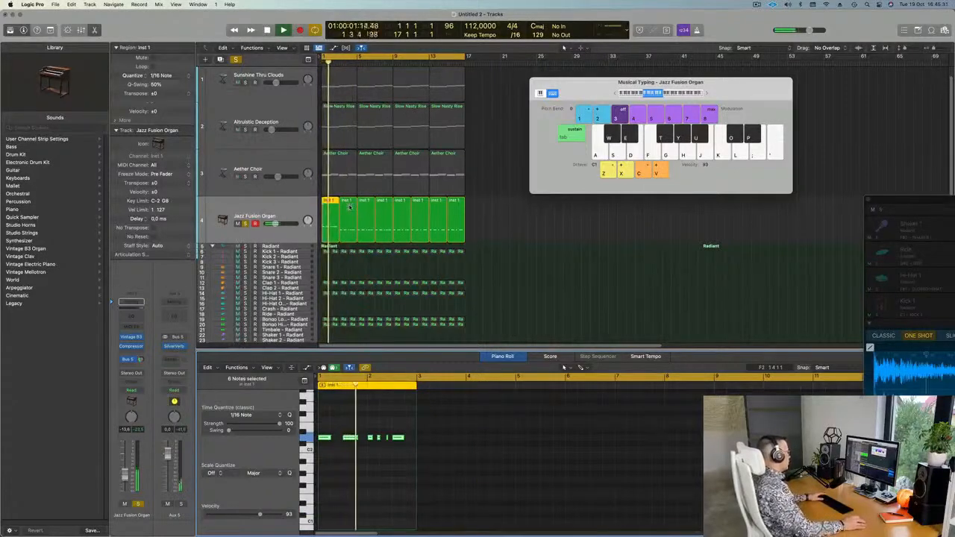
Select the second Inst 1 organ region and transpose its notes up an octave.
click(314, 217)
key(space)
key(super+a)
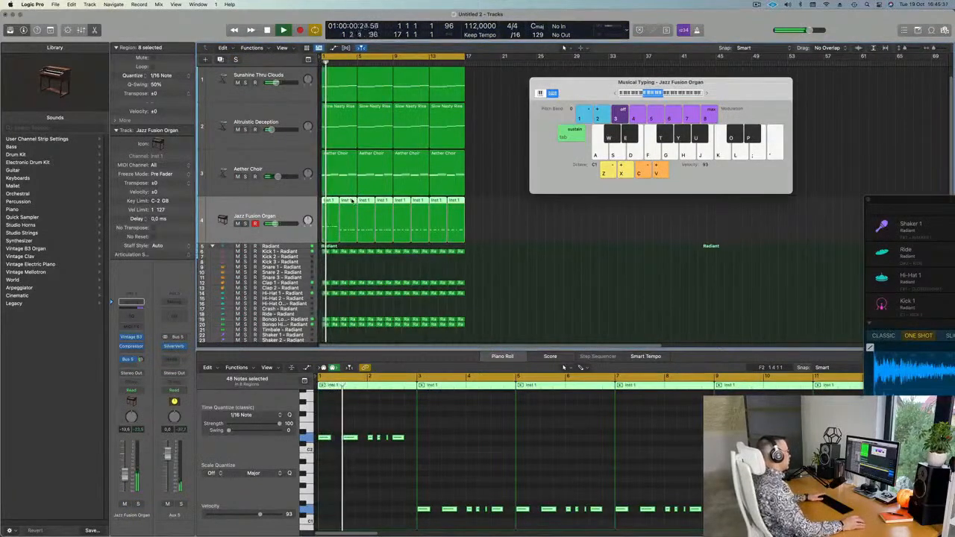
click(470, 222)
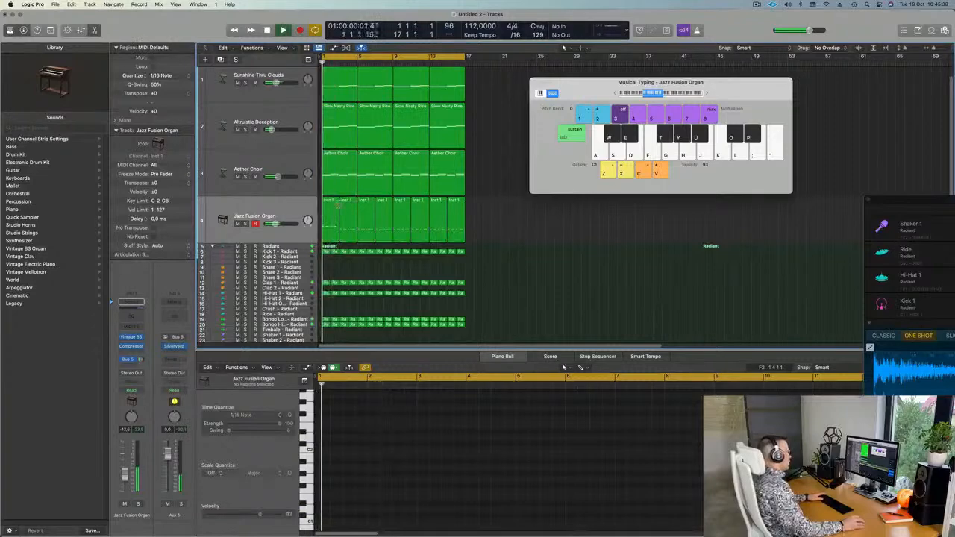
click(351, 226)
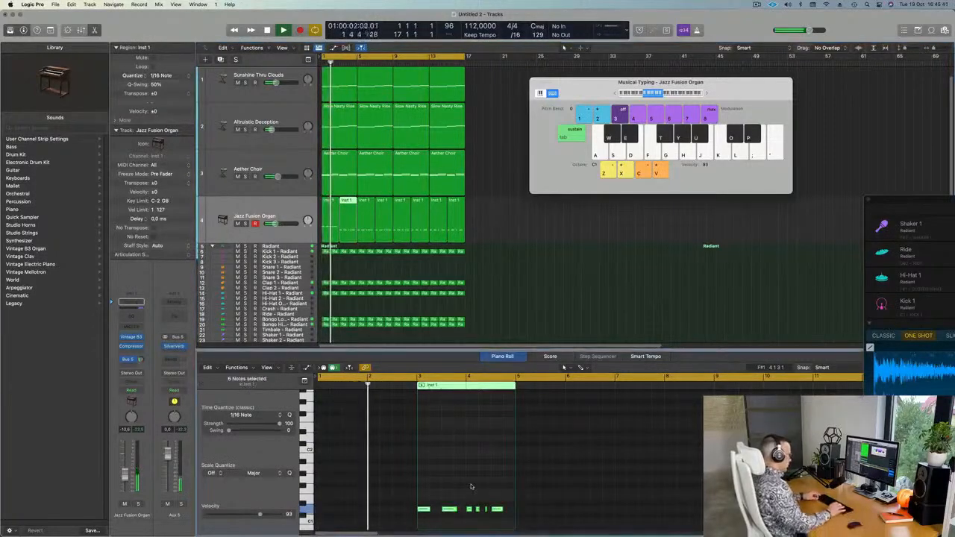
key(alt+shift+Up)
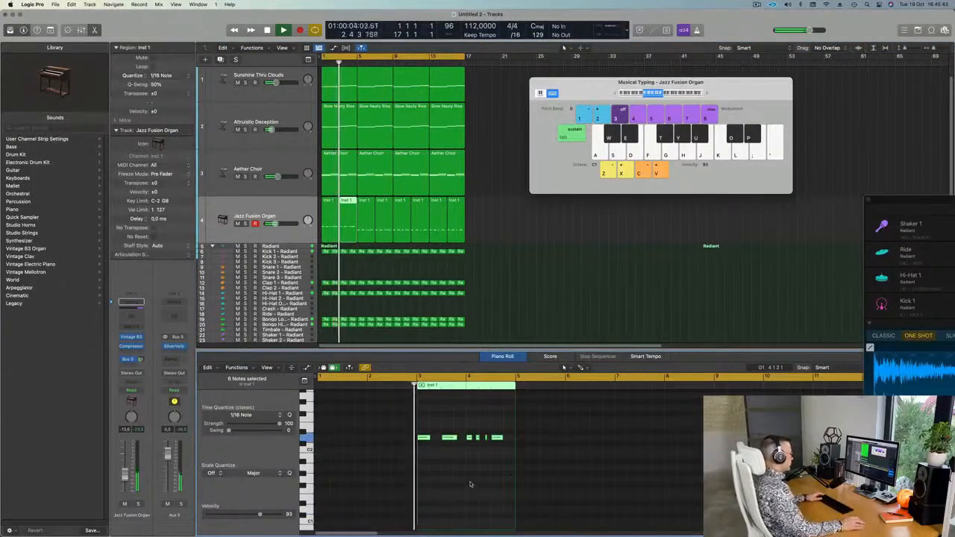
Compare with the Slow Nasty Rise notes, then select the riff's two left notes and play from bar 1.
scroll(467, 479, up, 2)
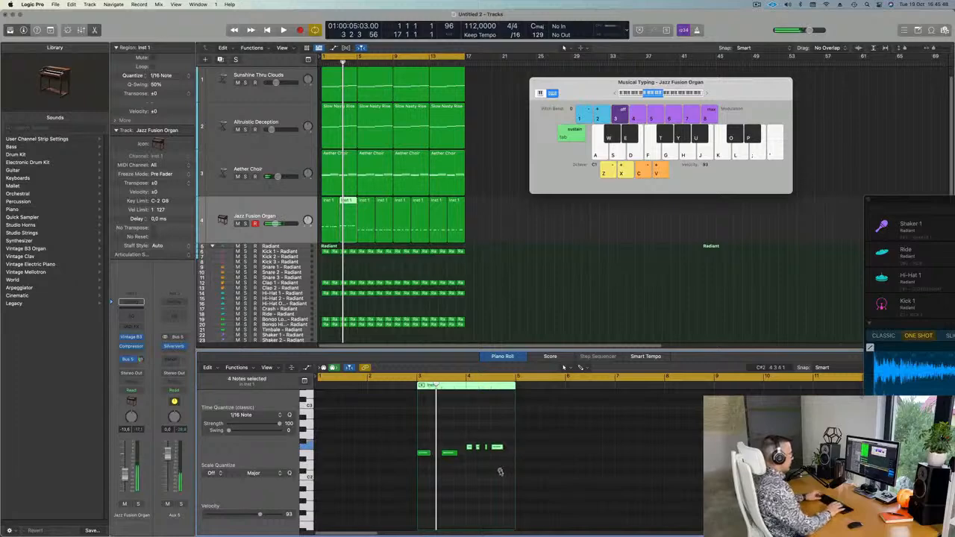
key(space)
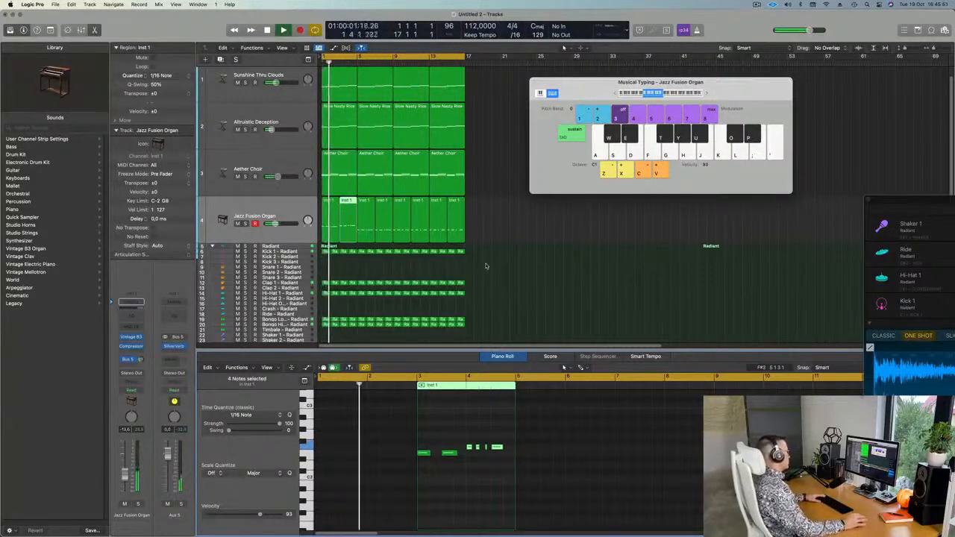
scroll(509, 273, up, 2)
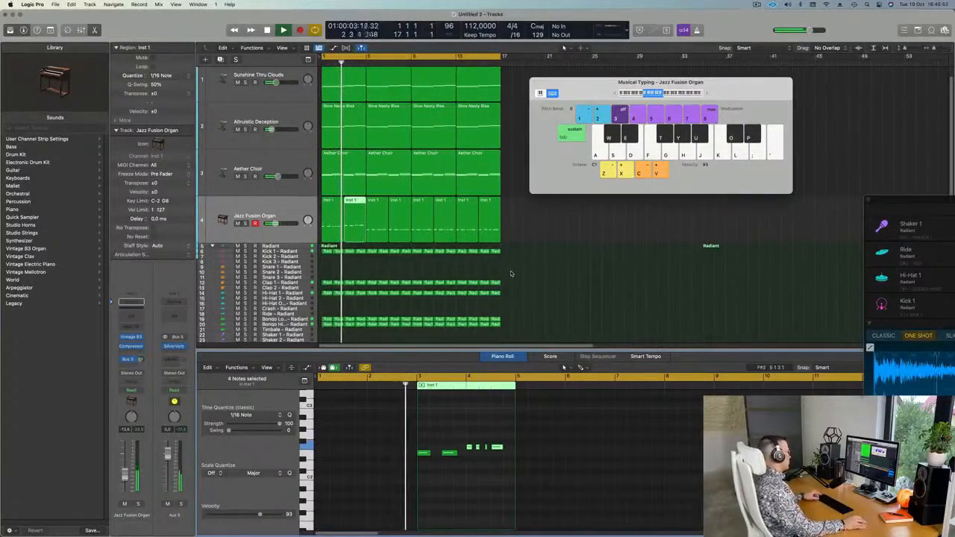
scroll(511, 273, down, 1)
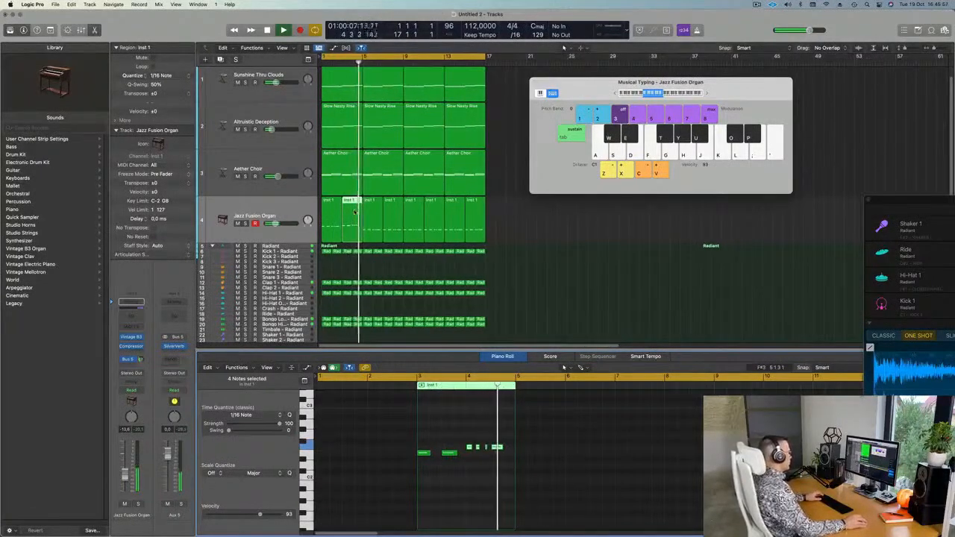
click(353, 128)
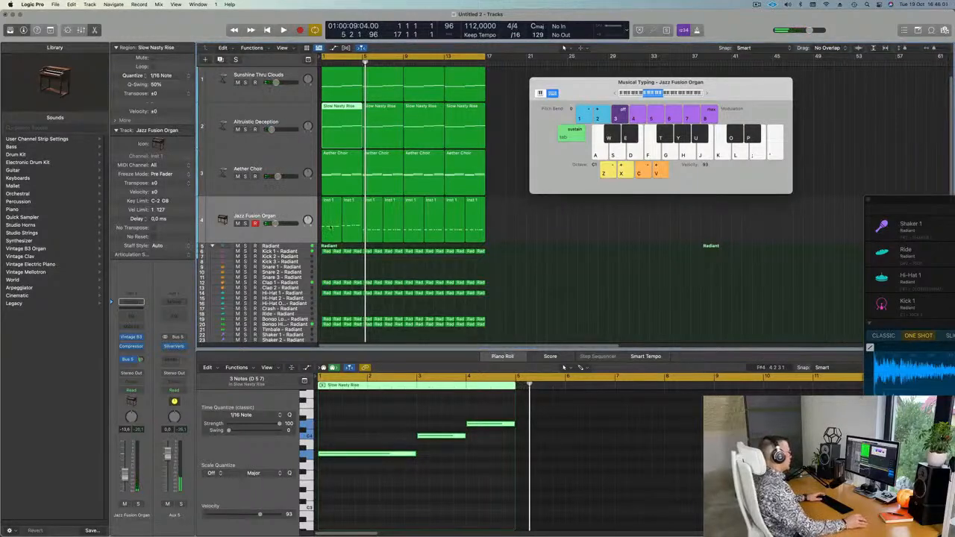
click(351, 222)
drag(430, 442, 509, 449)
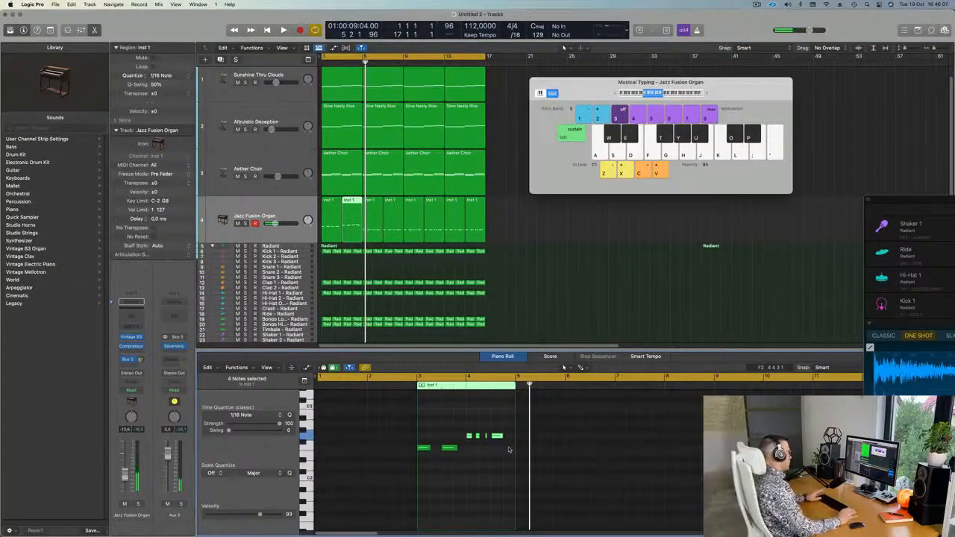
key(space)
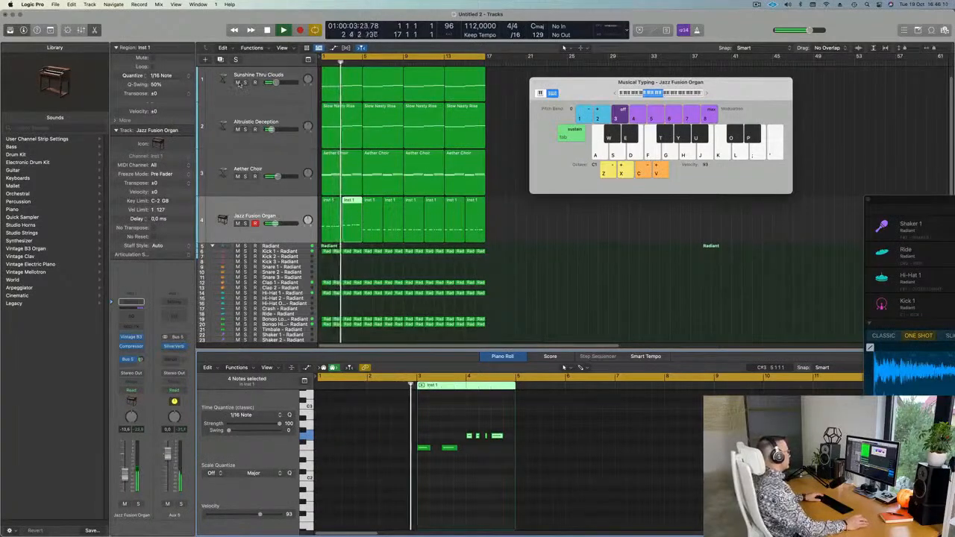
Mute the Altruistic Deception and Aether Choir tracks.
click(237, 129)
click(238, 176)
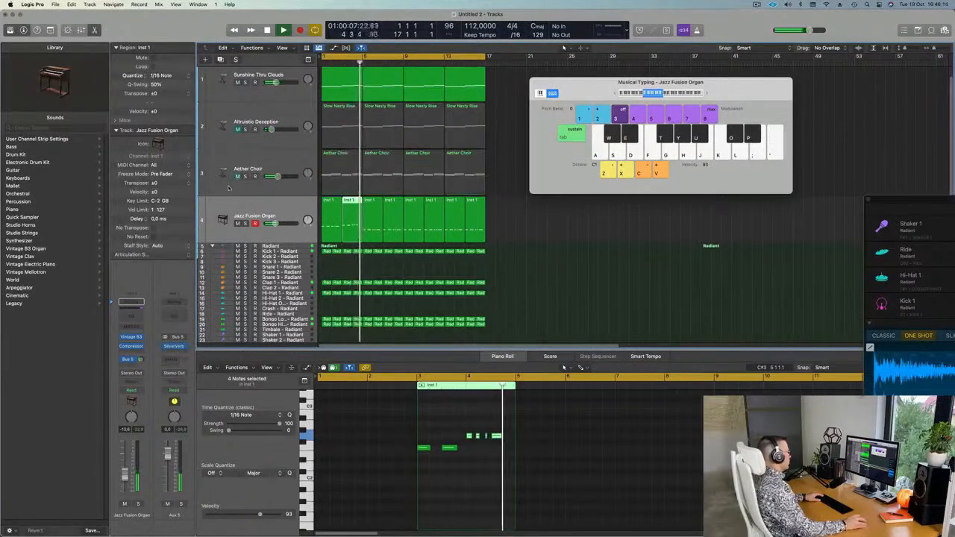
scroll(517, 244, down, 1)
scroll(522, 247, up, 4)
scroll(560, 246, down, 2)
scroll(561, 246, up, 1)
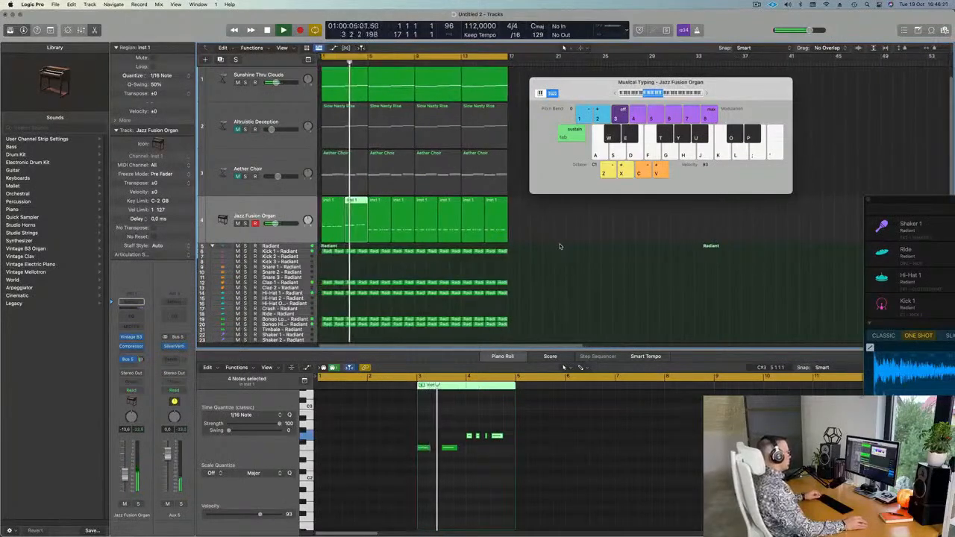
scroll(559, 246, up, 2)
scroll(560, 246, down, 1)
scroll(561, 246, down, 1)
scroll(561, 246, up, 2)
scroll(561, 247, down, 2)
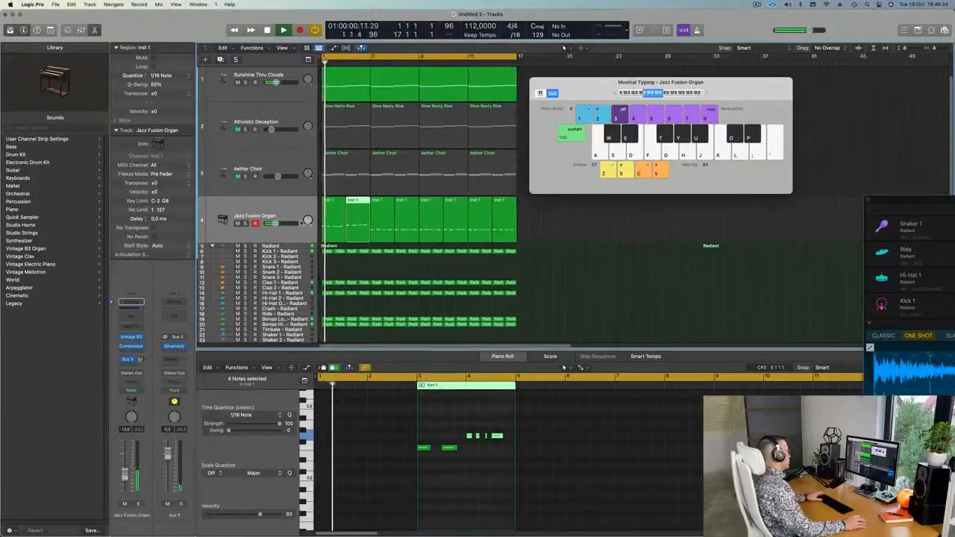
scroll(563, 47, down, 1)
Delete the organ regions after bar 3 and select the two remaining Inst 1 regions.
drag(534, 219, 369, 224)
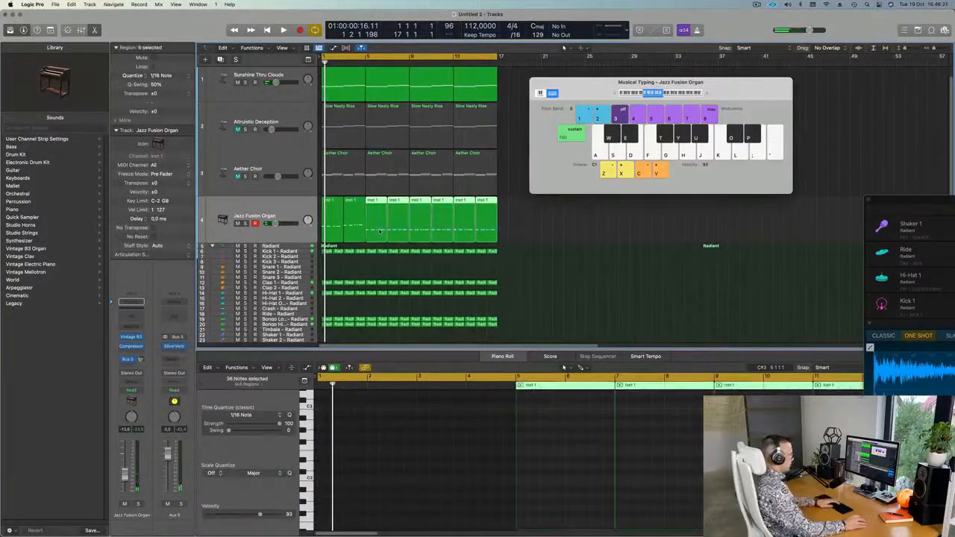
key(Delete)
click(308, 235)
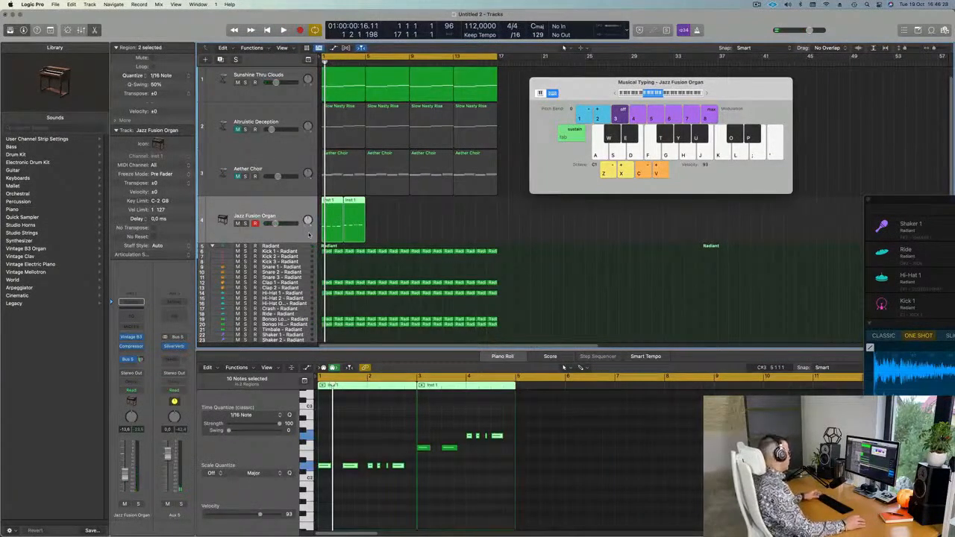
Load Alchemy on the organ track, filter to Organs, and try the Calm And Storm preset.
click(141, 338)
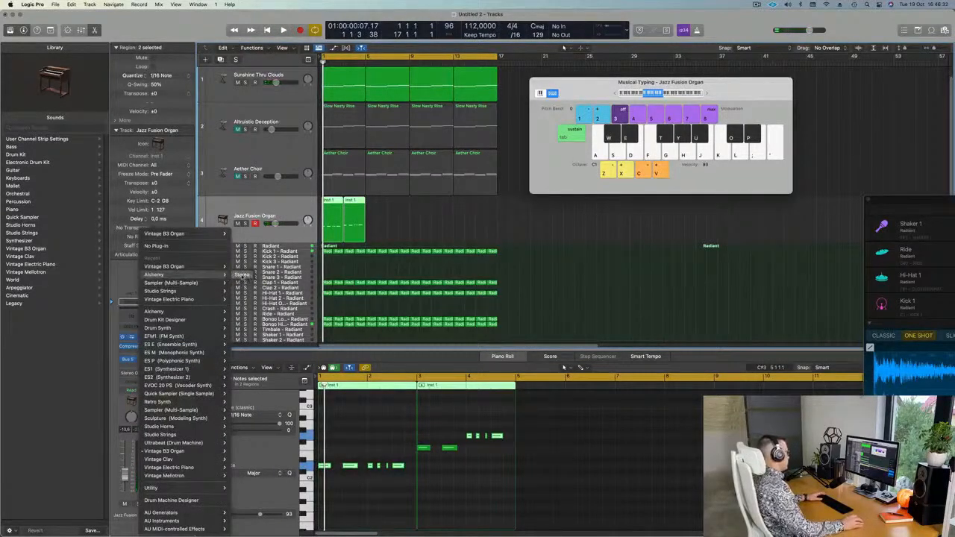
click(242, 275)
drag(561, 116, 665, 103)
key(space)
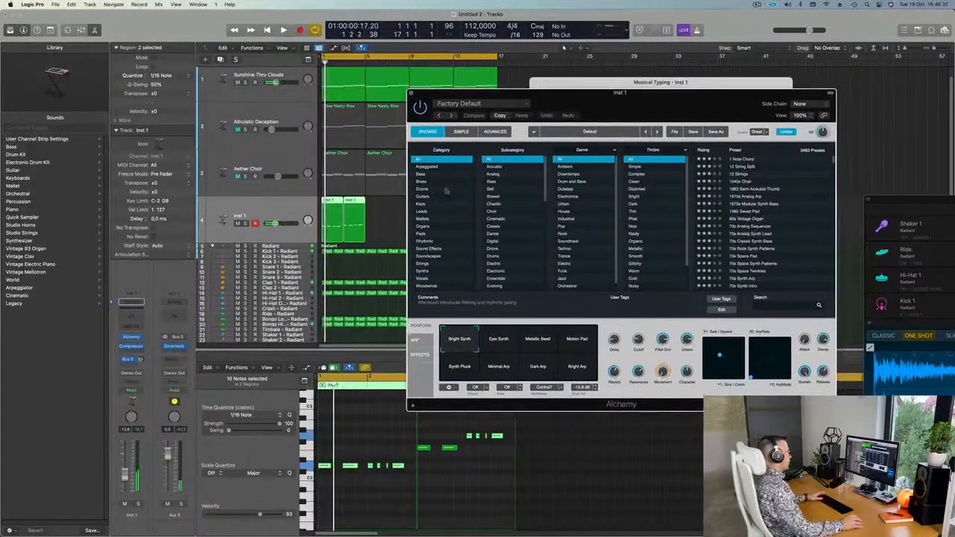
click(426, 226)
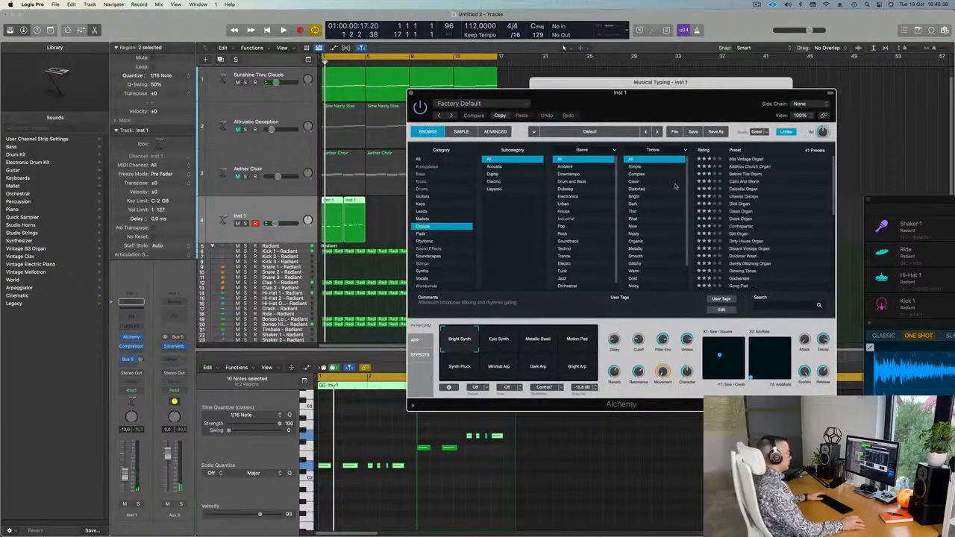
click(743, 182)
Transpose all the riff's notes down an octave and replay from the beginning.
key(space)
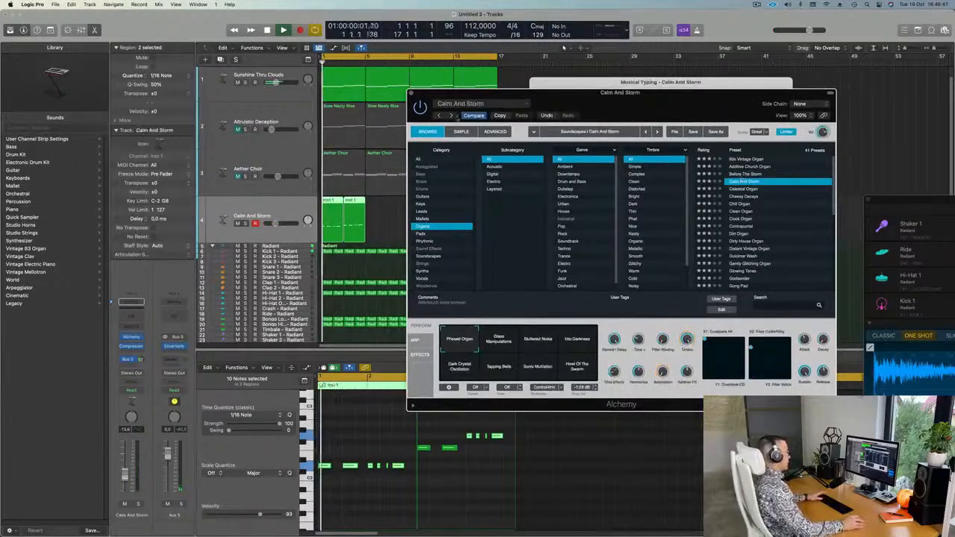
drag(582, 94, 783, 102)
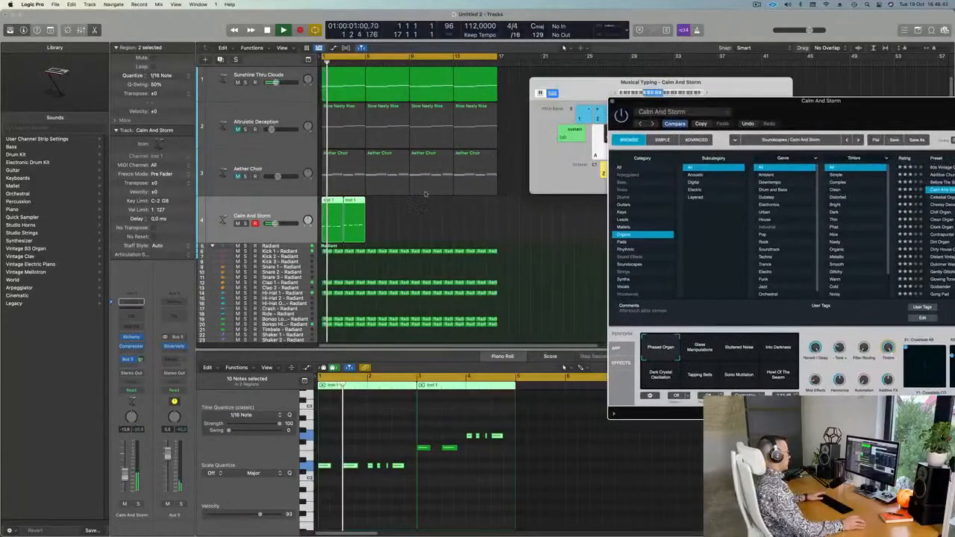
click(385, 425)
key(super+a)
key(shift+alt+Down)
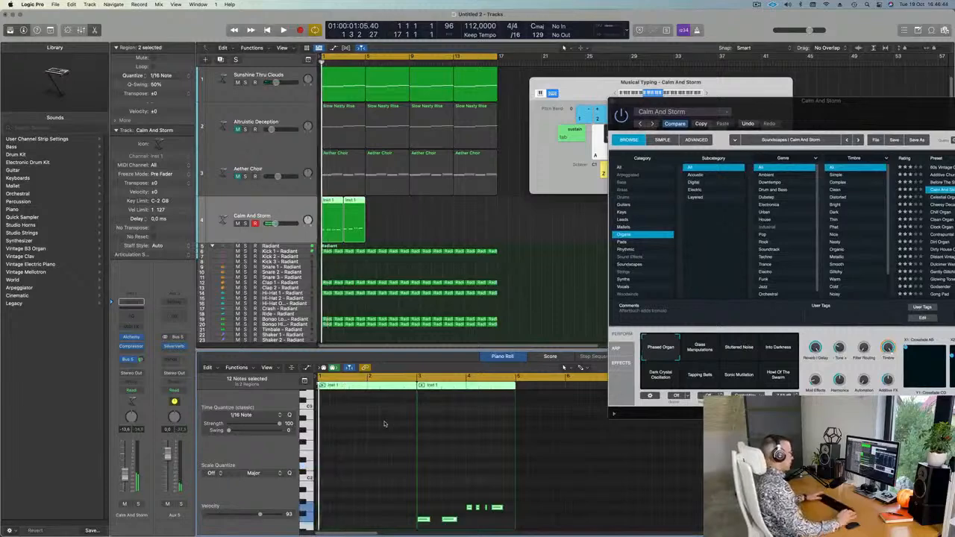
key(space)
Audition the Celestial Organ and Dirt Organ presets, raising the organ track's volume.
drag(746, 100, 571, 98)
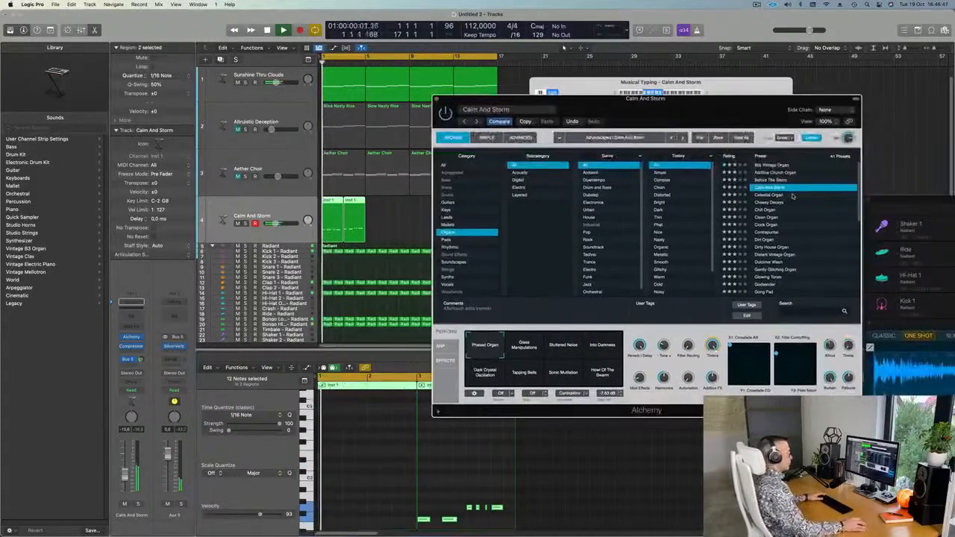
click(770, 195)
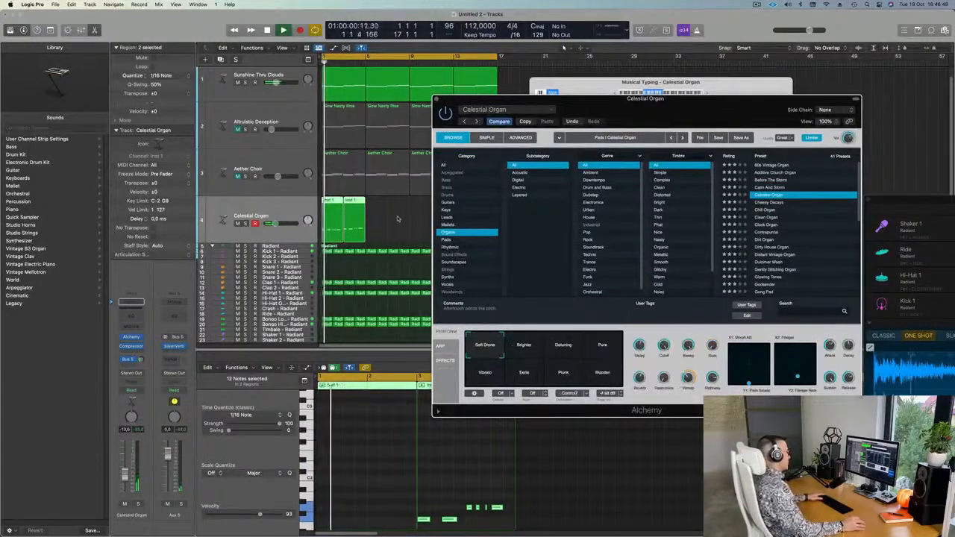
click(395, 219)
drag(513, 104, 690, 125)
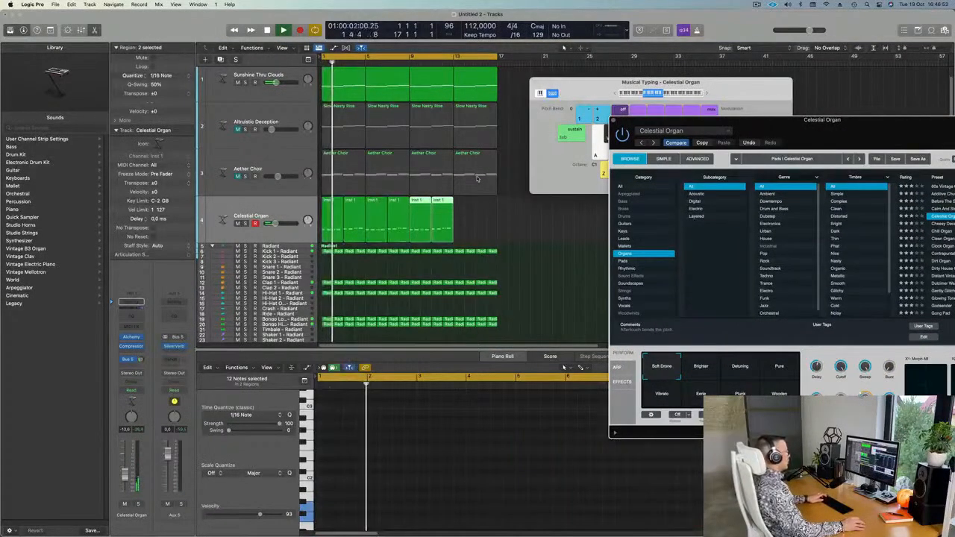
drag(826, 126, 680, 123)
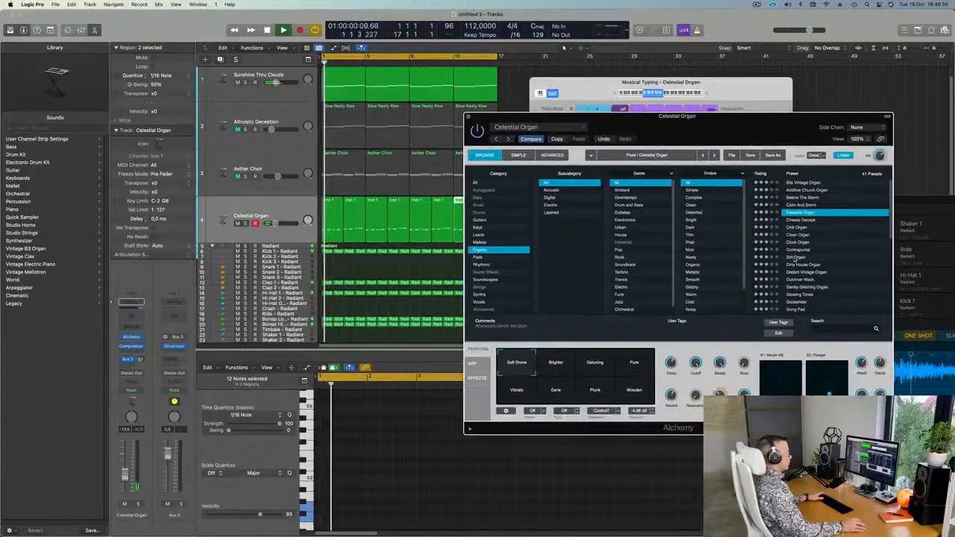
click(796, 257)
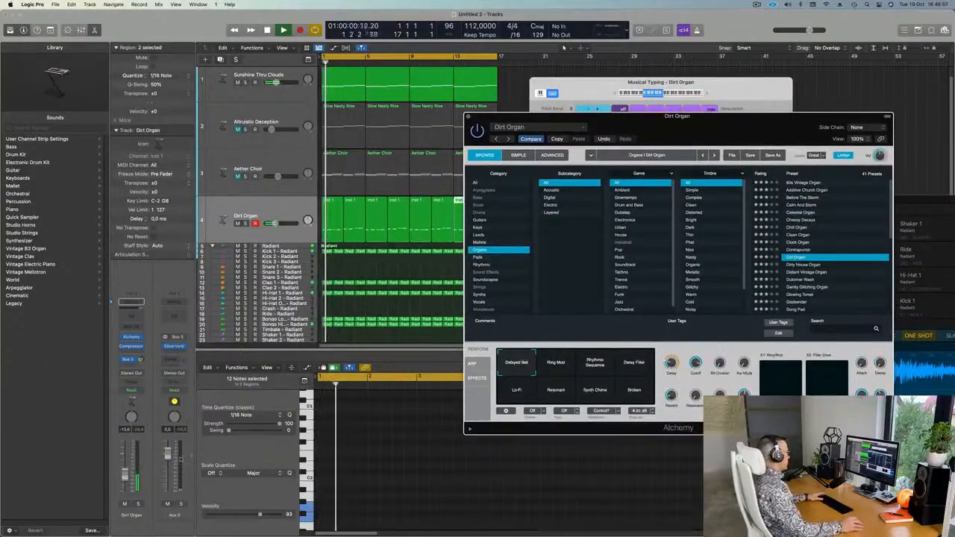
drag(125, 466, 125, 463)
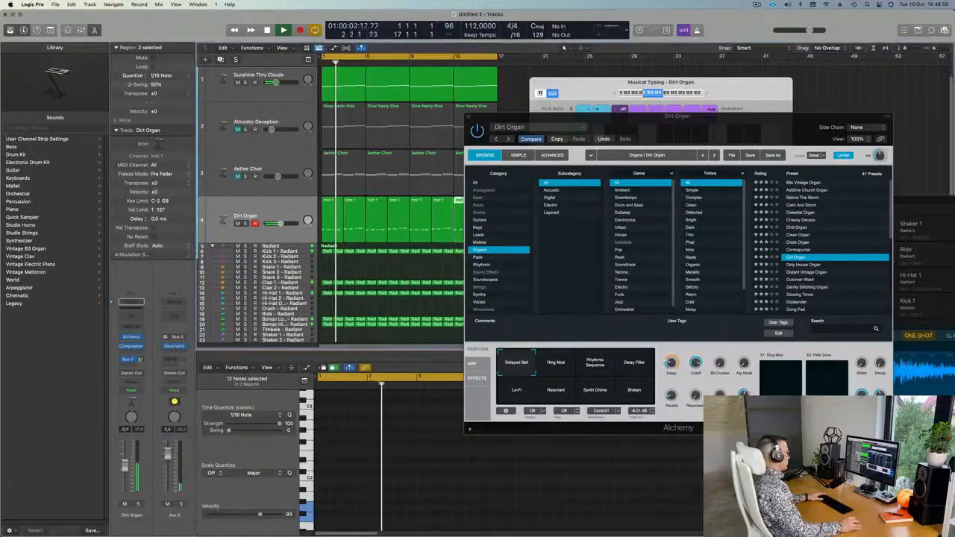
Try Dirty House and Distant Vintage Organ, then settle on Godsender and adjust its volume.
click(789, 265)
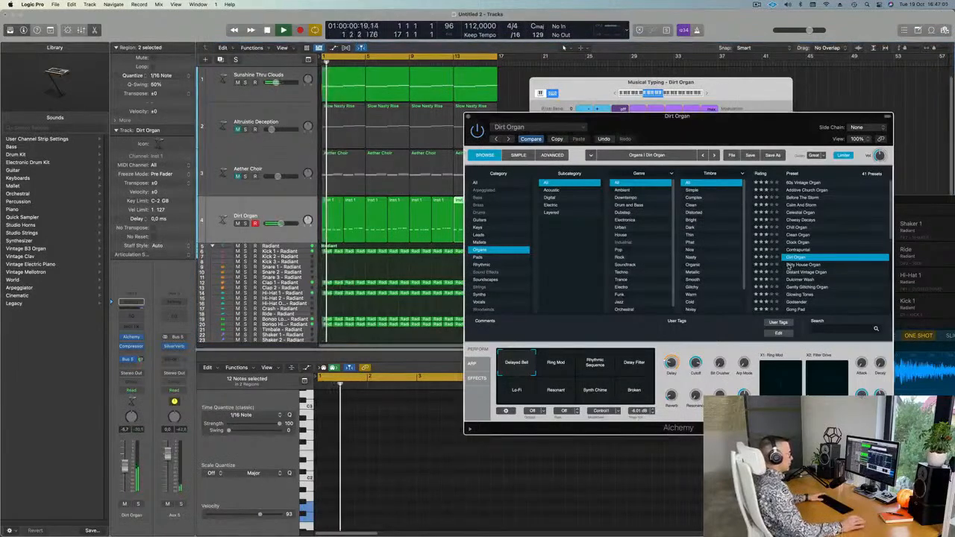
click(789, 266)
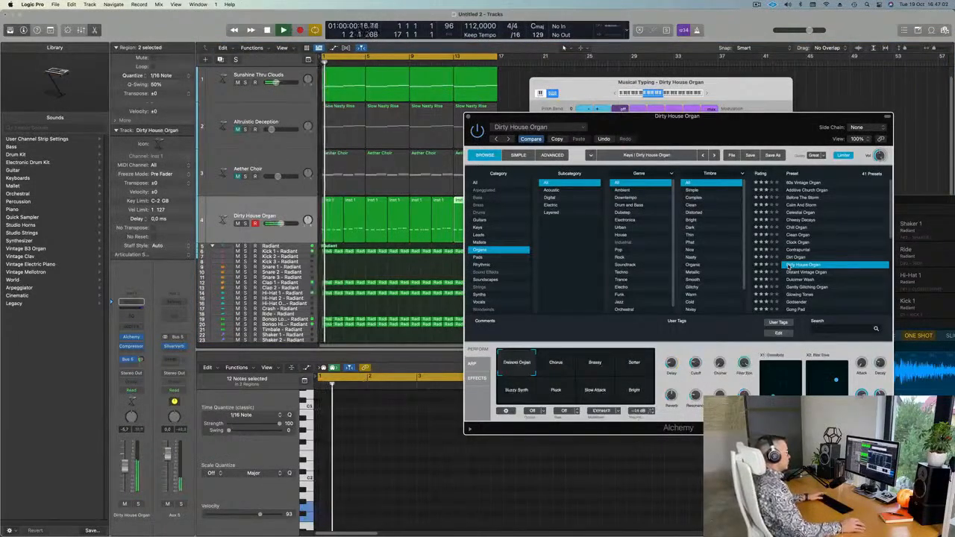
click(799, 272)
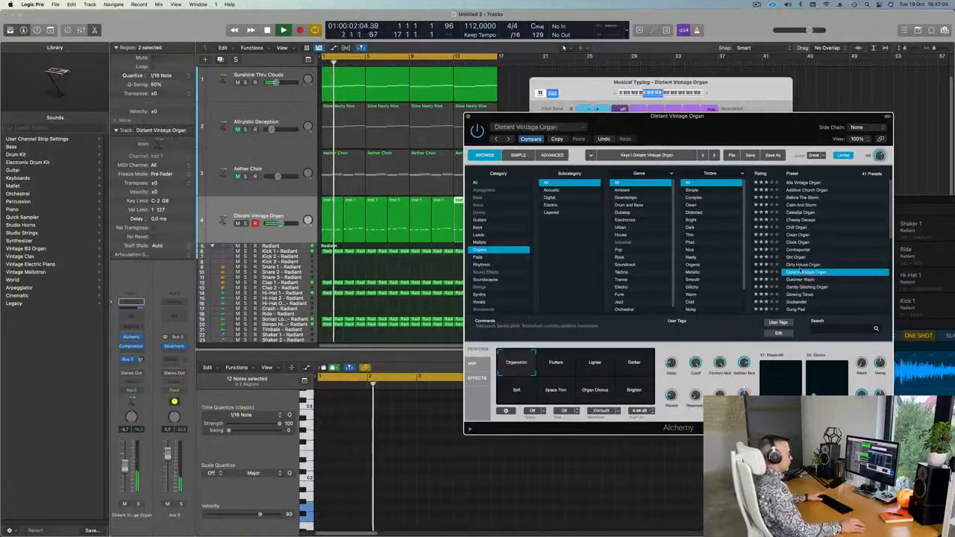
drag(277, 223, 274, 224)
scroll(851, 261, down, 2)
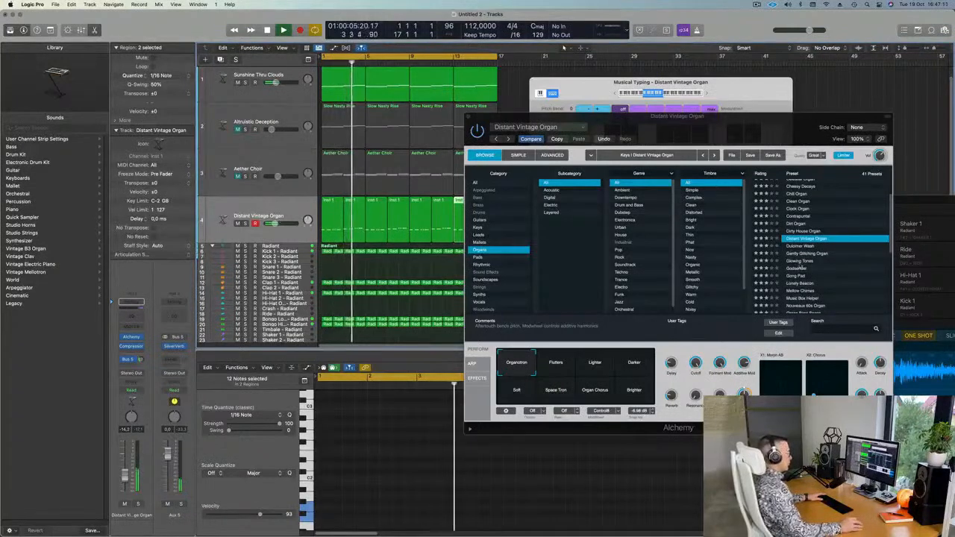
click(793, 267)
click(794, 267)
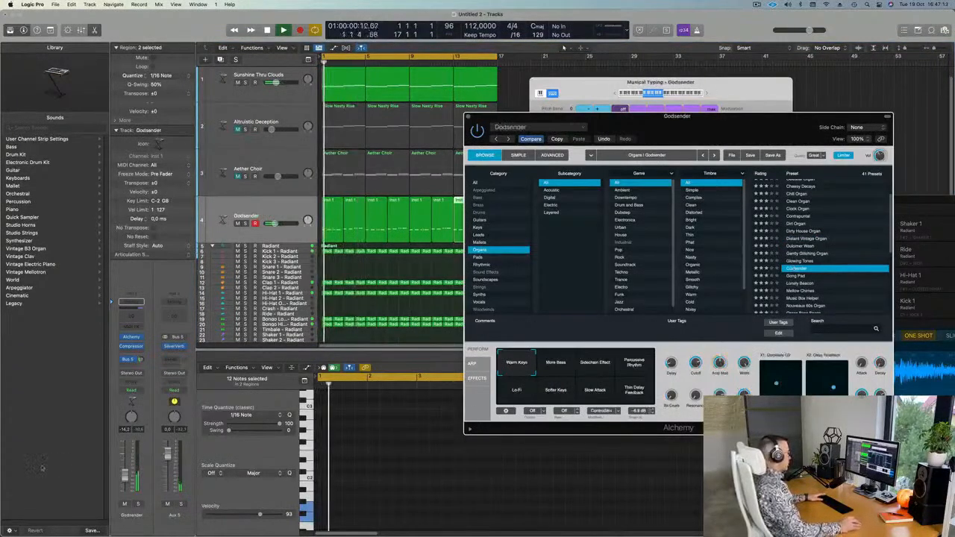
drag(126, 475, 125, 470)
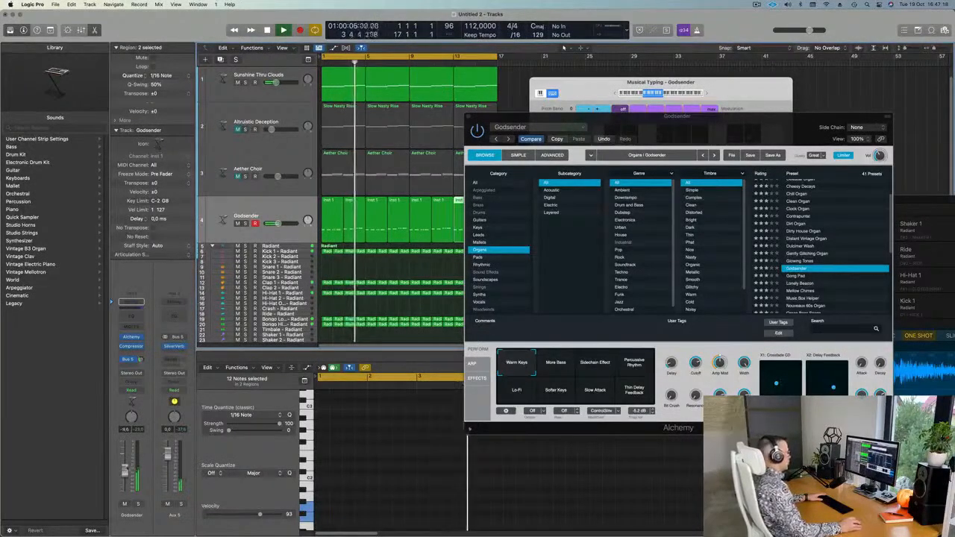
drag(652, 118, 753, 136)
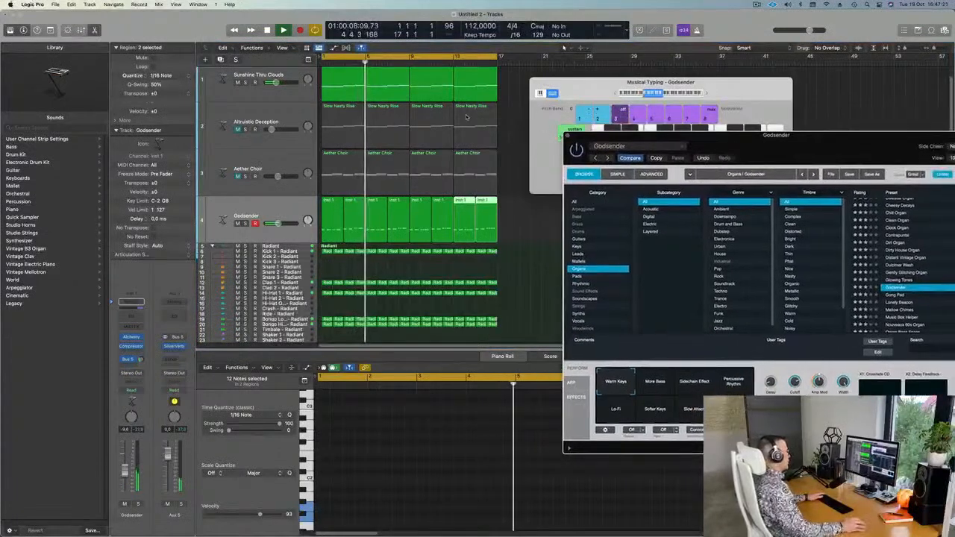
Inspect the Slow Nasty Rise and organ regions, then marquee-select tracks 1–4's first regions together.
click(341, 89)
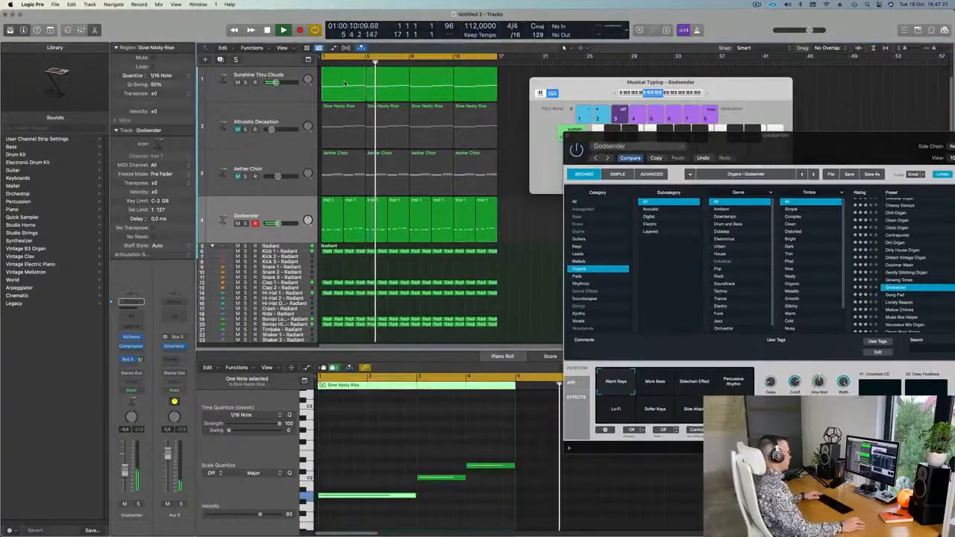
click(344, 217)
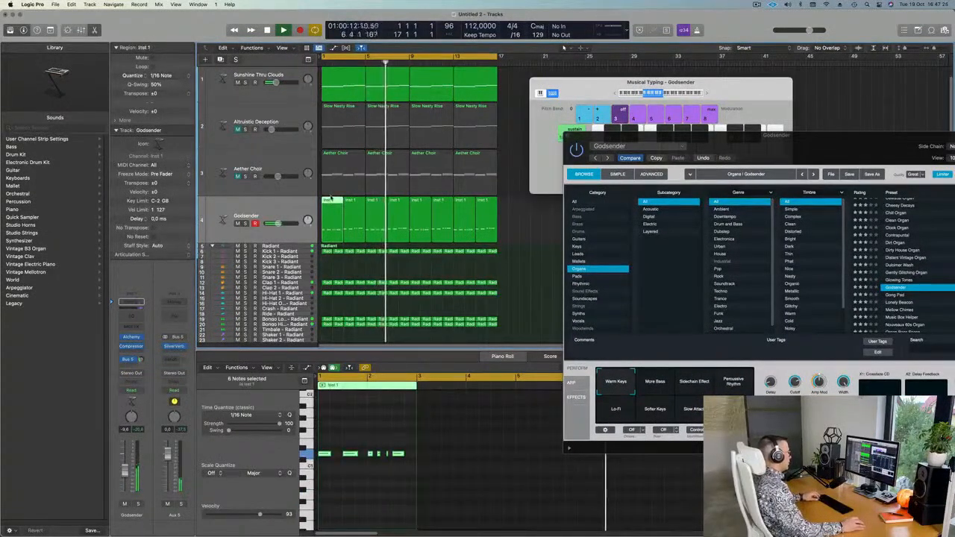
click(338, 138)
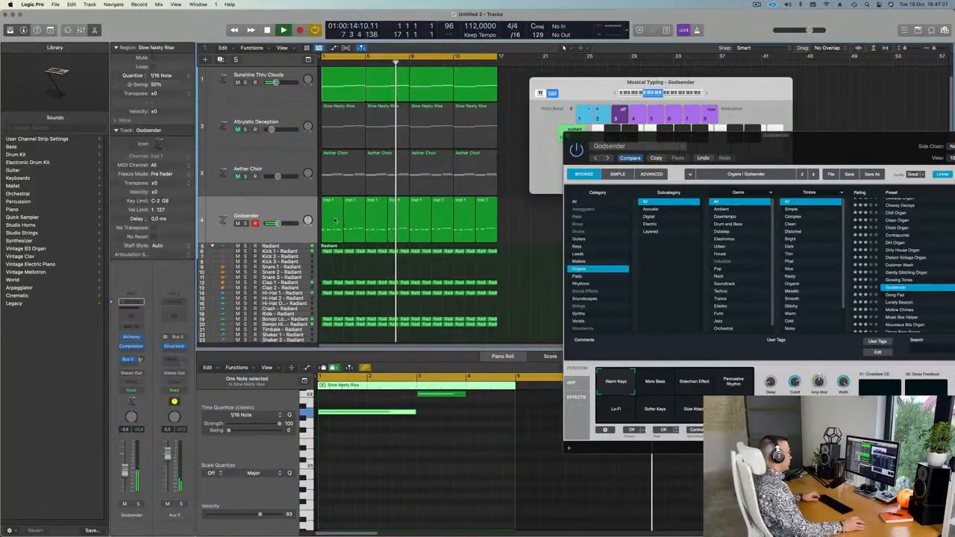
drag(334, 246, 353, 91)
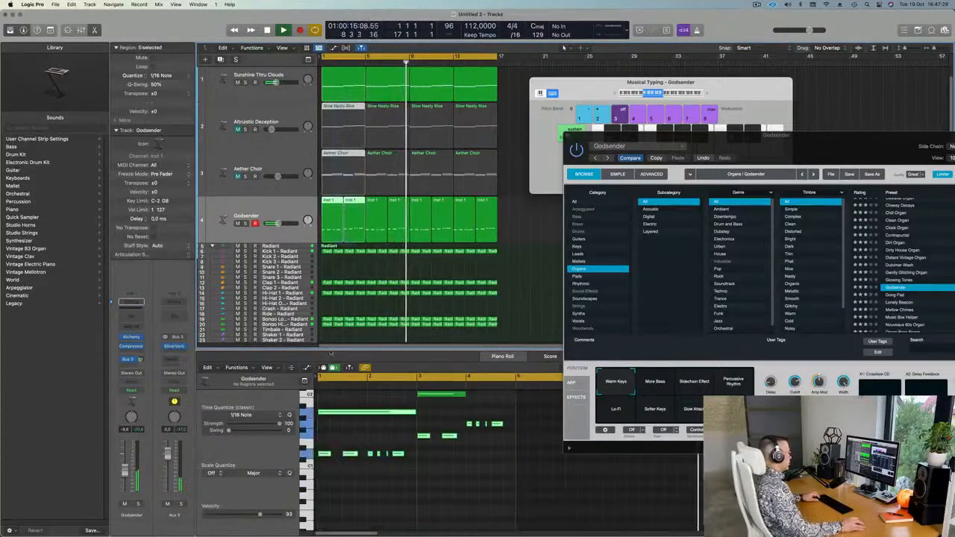
scroll(431, 470, up, 2)
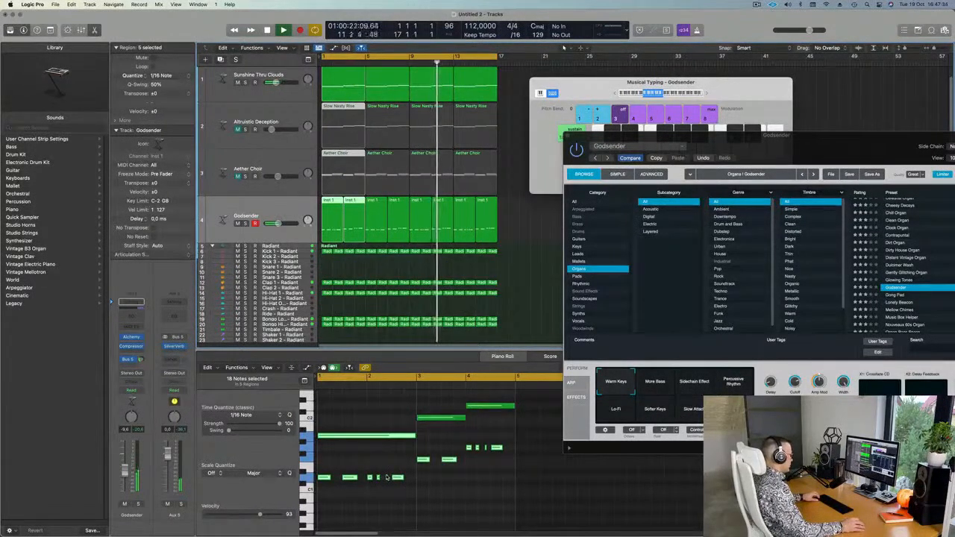
scroll(431, 477, up, 2)
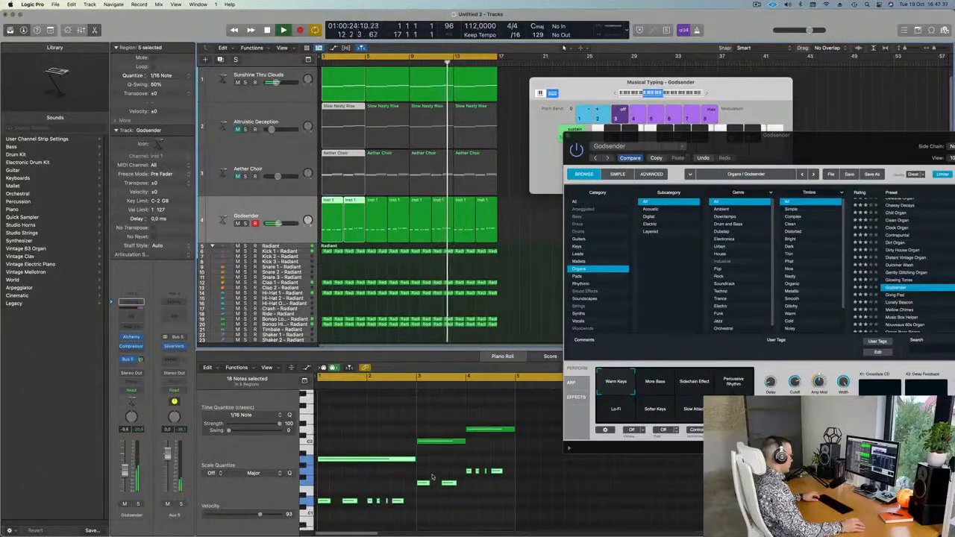
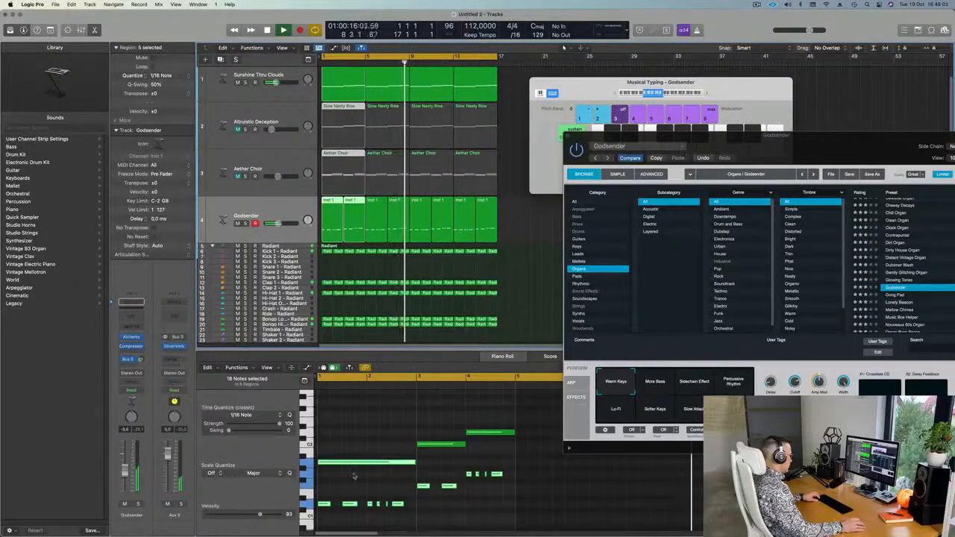
Lower the twelve bottom Godsender notes by a few semitones, then play the arrangement from bar 1.
scroll(350, 481, down, 2)
scroll(347, 479, down, 2)
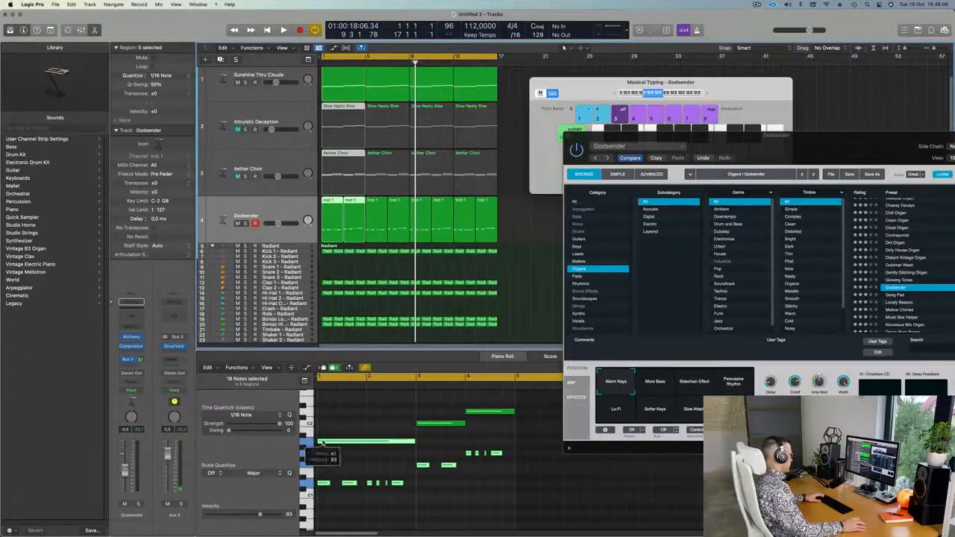
drag(332, 453, 502, 503)
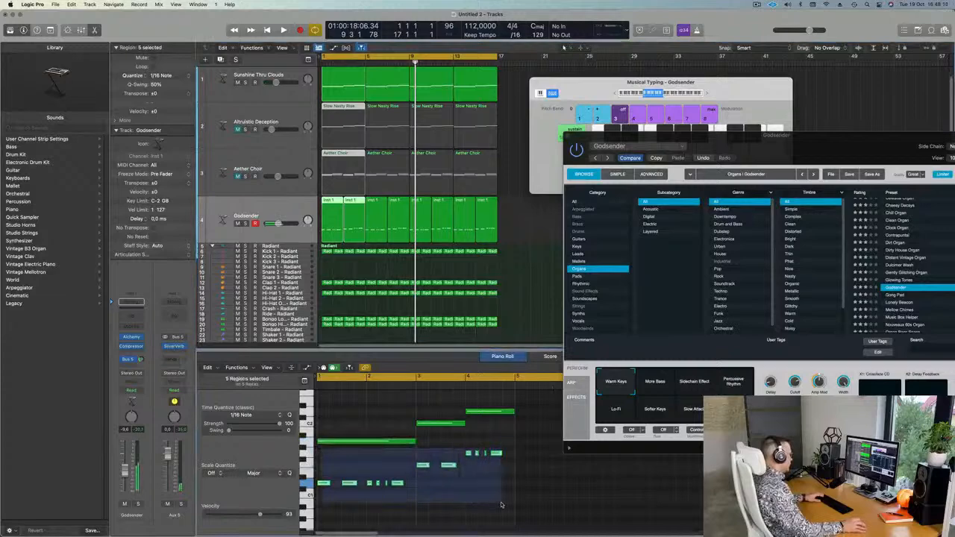
key(alt+Down)
key(alt+Down)
key(alt+Down)
key(alt+Down)
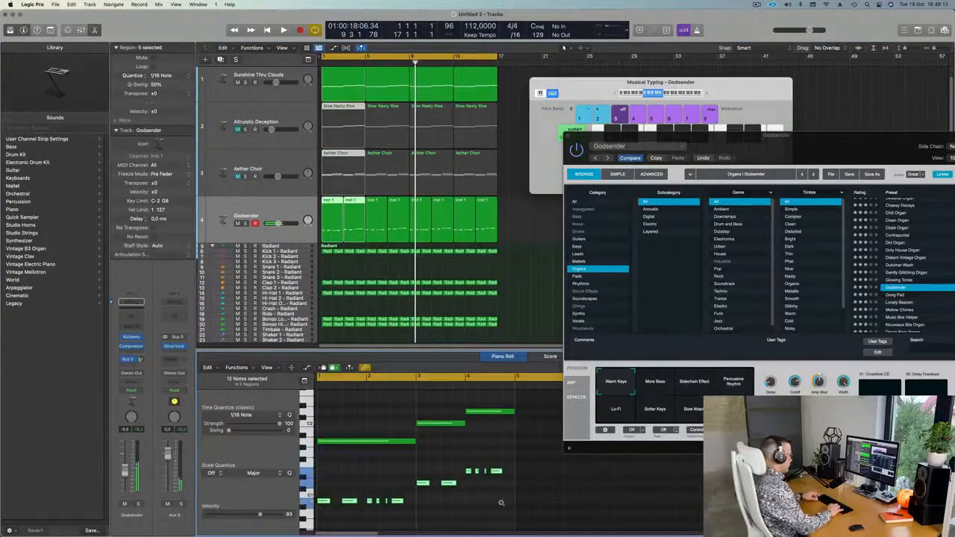
key(alt+Down)
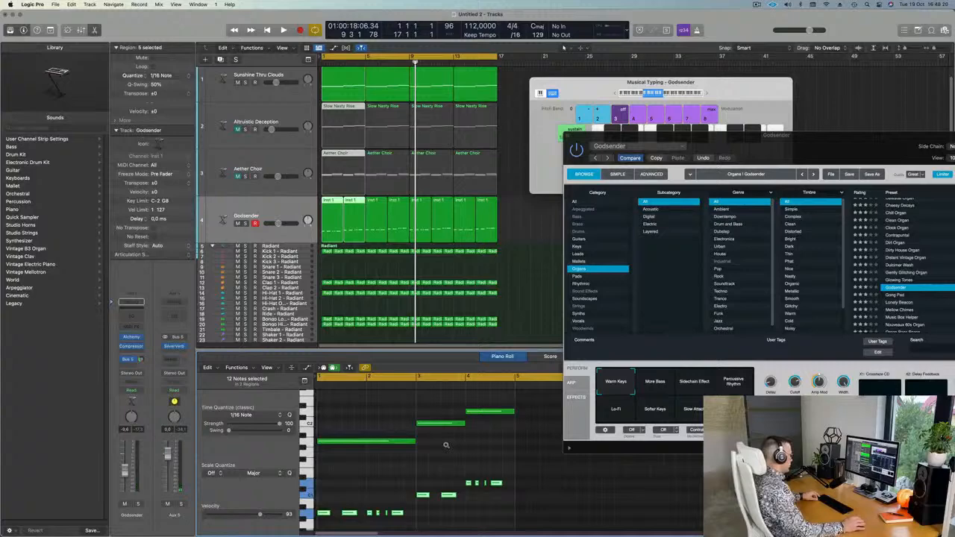
key(space)
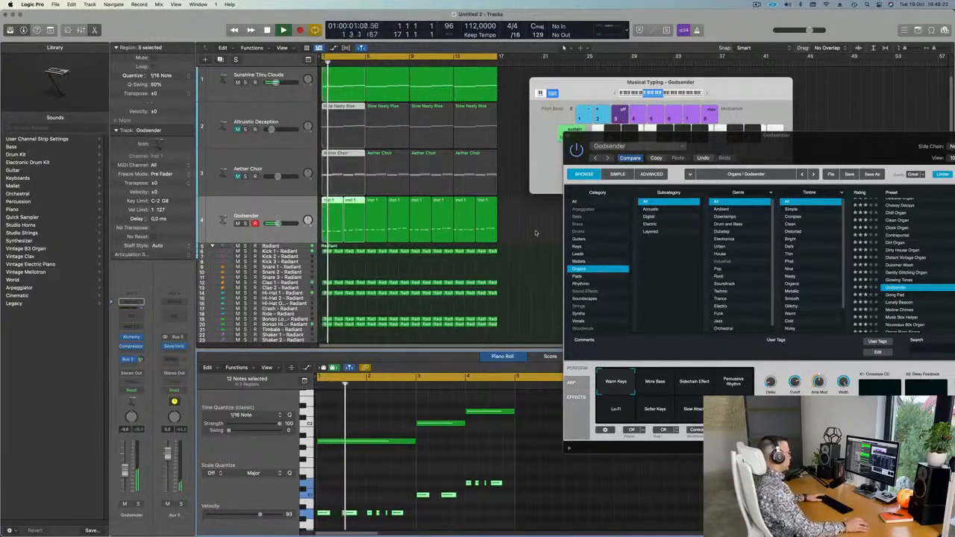
Delete the Godsender regions after bar 3, then audition Godsender and Sunshine Thru Clouds soloed.
click(529, 233)
drag(529, 234, 361, 233)
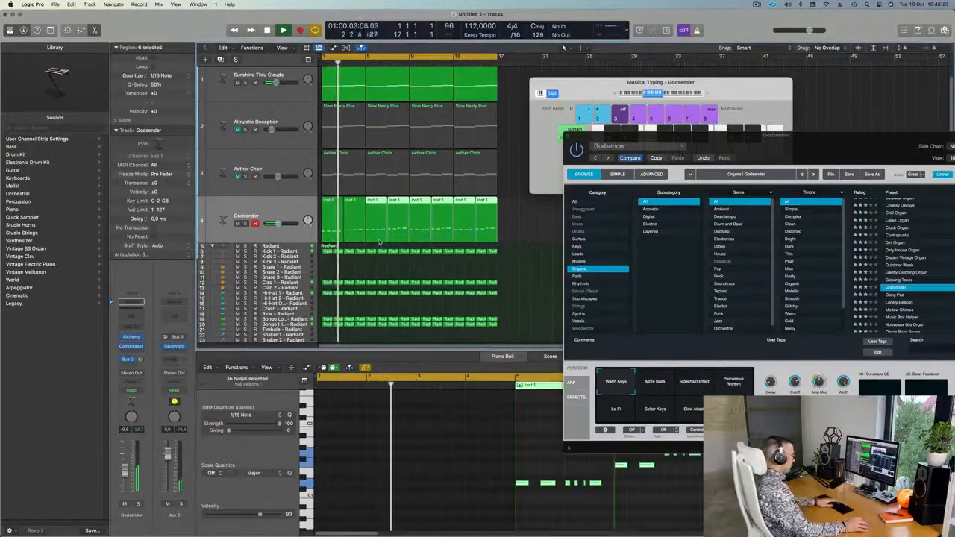
key(Delete)
click(245, 223)
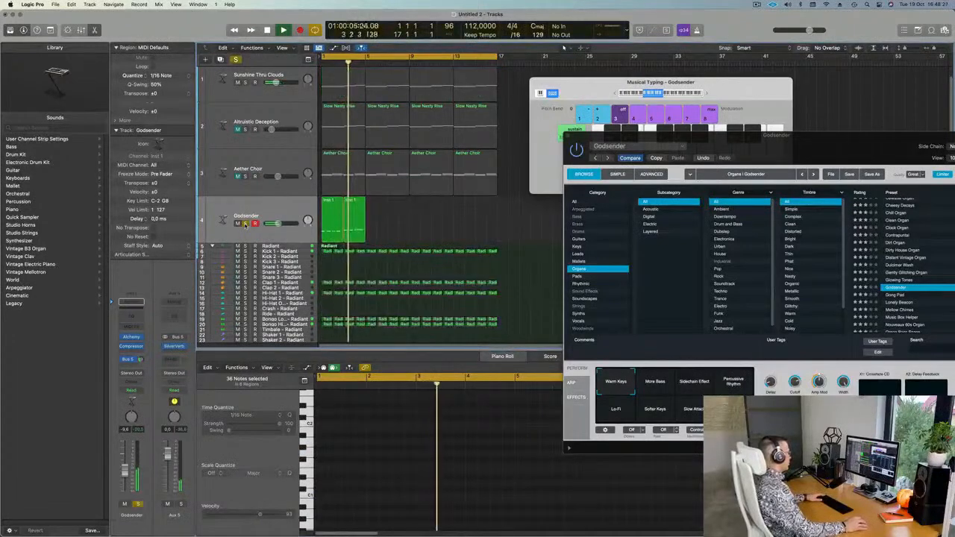
click(245, 224)
key(space)
key(space)
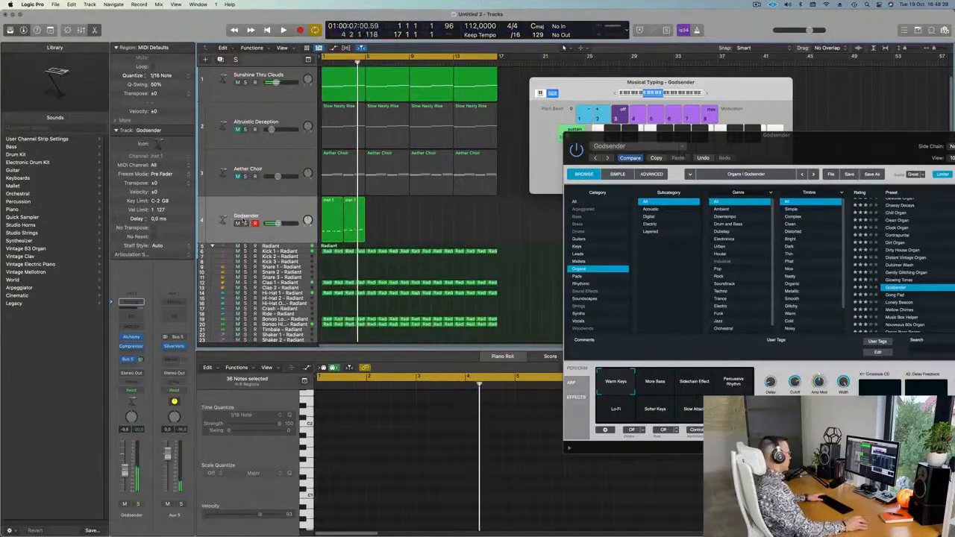
click(244, 83)
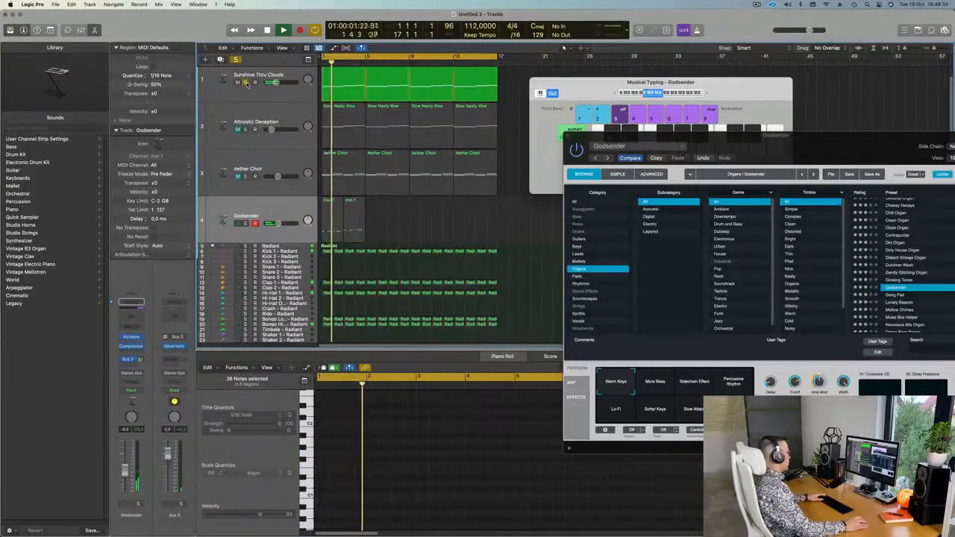
click(243, 83)
Repeat the two remaining Godsender regions through bar 17.
click(241, 236)
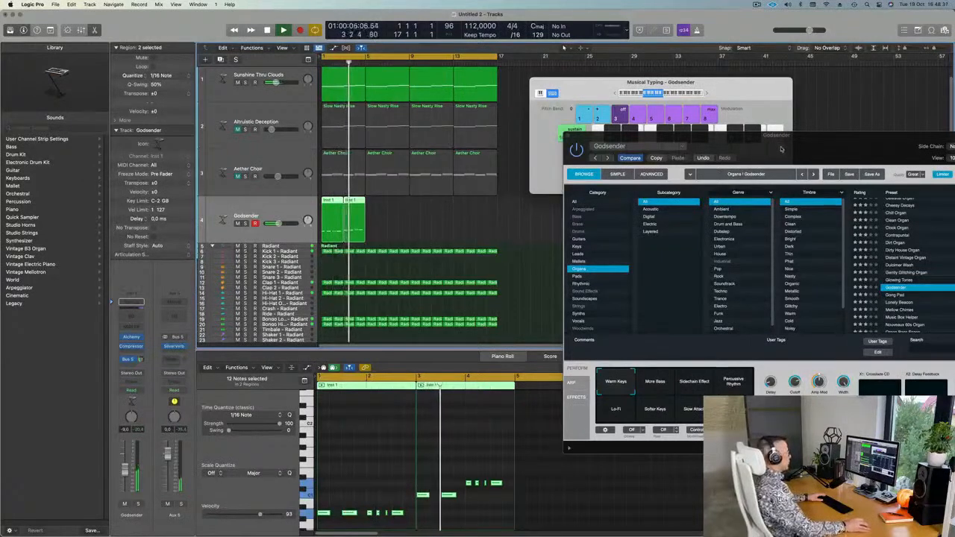
drag(781, 146, 801, 186)
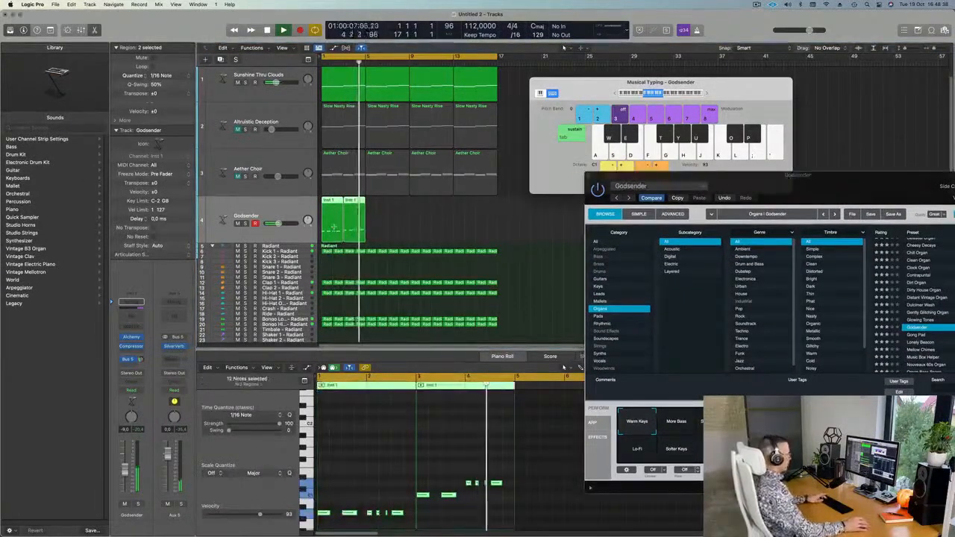
key(super+r)
key(super+r)
key(super+r)
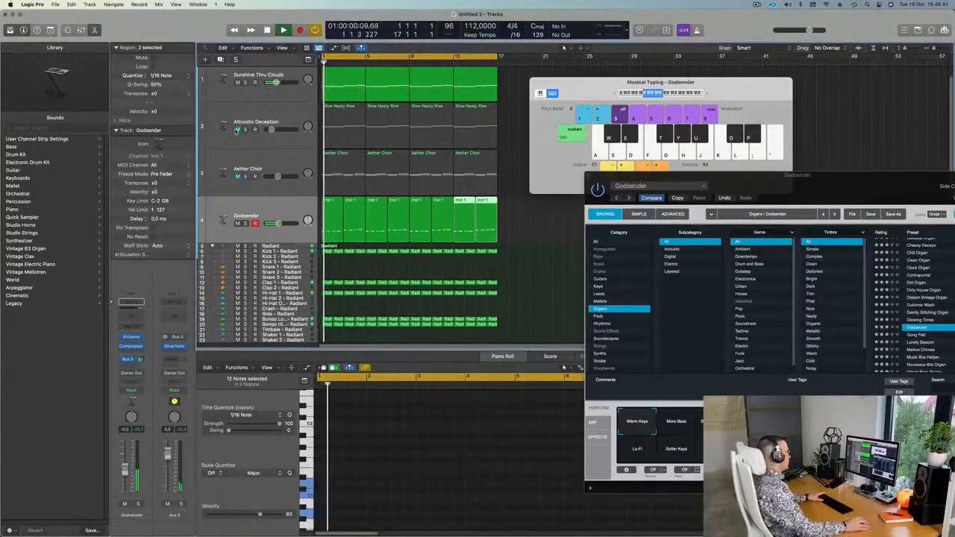
Unmute Altruistic Deception at -24 dB and select its four Slow Nasty Rise regions.
click(236, 129)
mouse_move(270, 129)
drag(270, 129, 268, 129)
drag(520, 126, 360, 152)
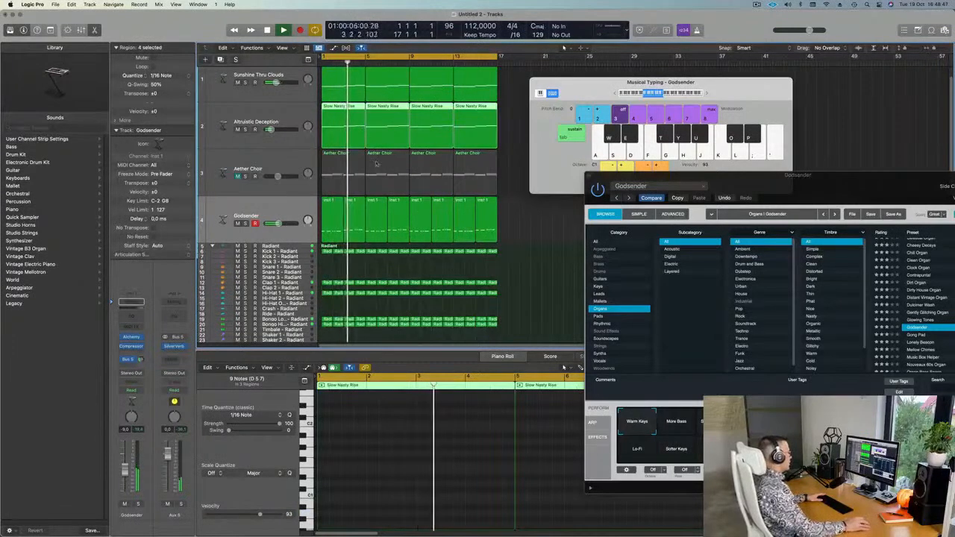
Drop the Slow Nasty Rise notes one octave and make Altruistic Deception the current track.
key(e)
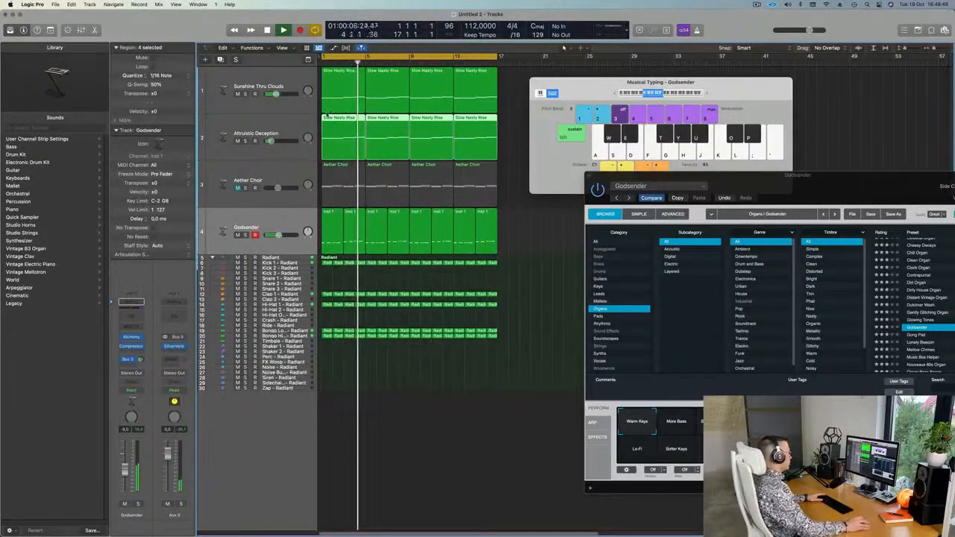
key(e)
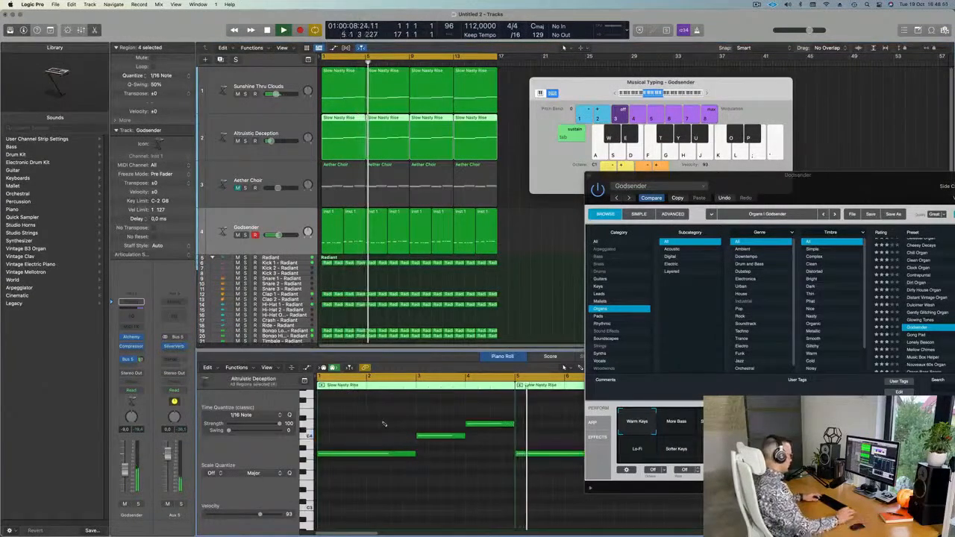
key(alt+shift+Down)
key(Return)
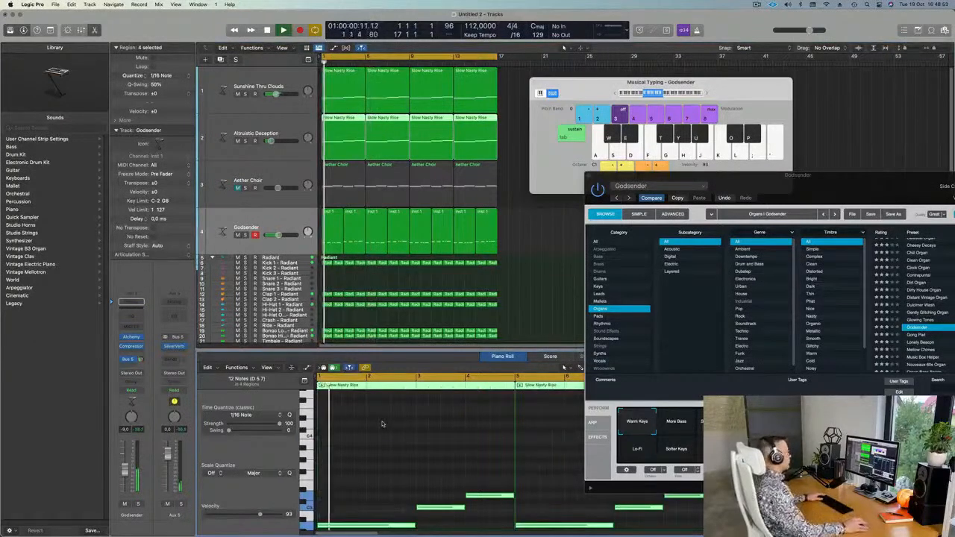
drag(586, 89, 720, 69)
key(space)
key(space)
drag(752, 191, 648, 152)
click(267, 133)
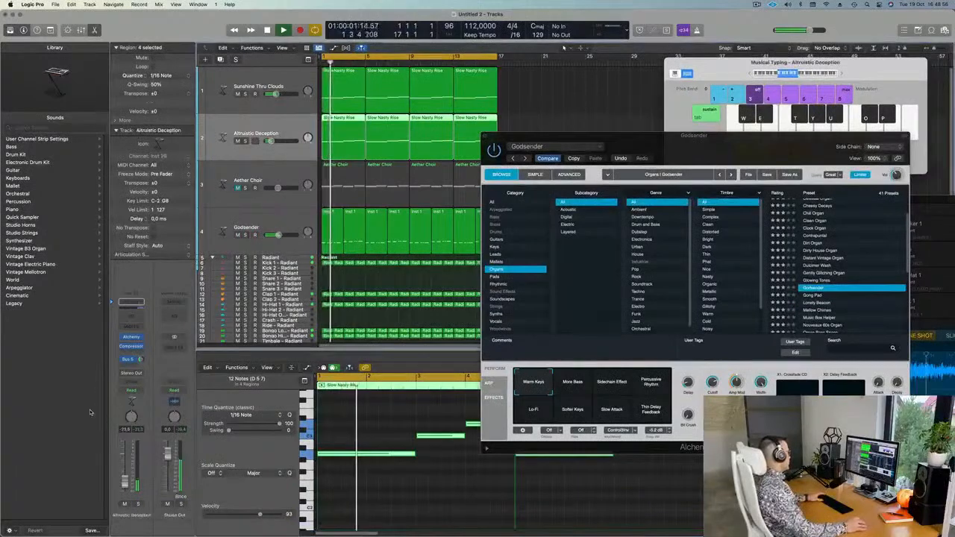
Audition the Alchemy presets Analog Resonant Sweep 01, Analog Silk, Anthem Pad and Aquatic Symphony.
click(132, 337)
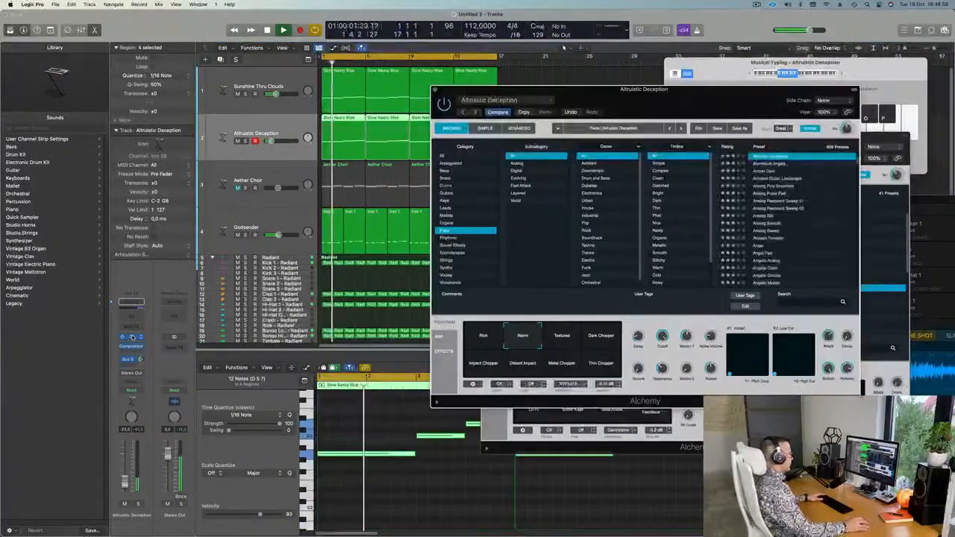
click(781, 206)
mouse_move(668, 106)
mouse_down()
mouse_move(682, 96)
mouse_move(667, 96)
mouse_move(682, 99)
mouse_move(653, 114)
mouse_up()
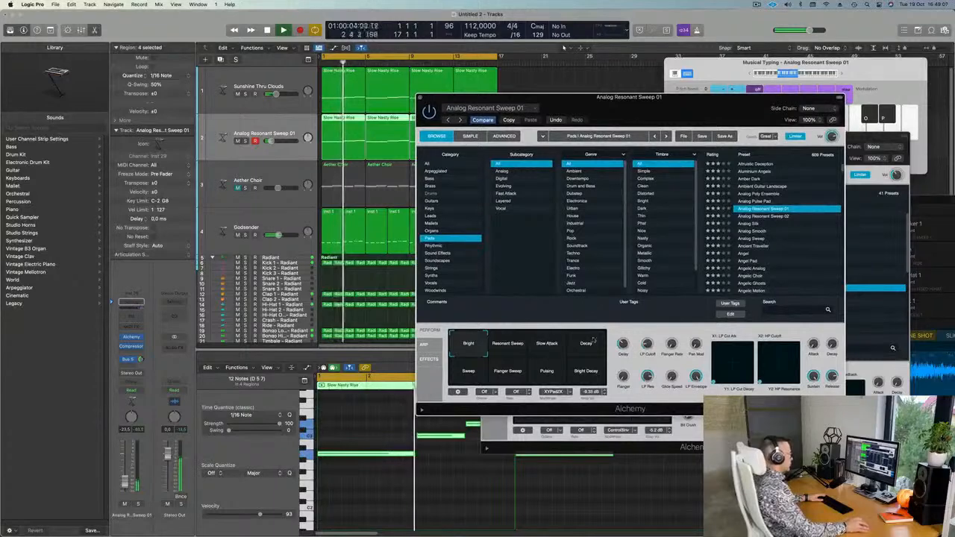
click(752, 223)
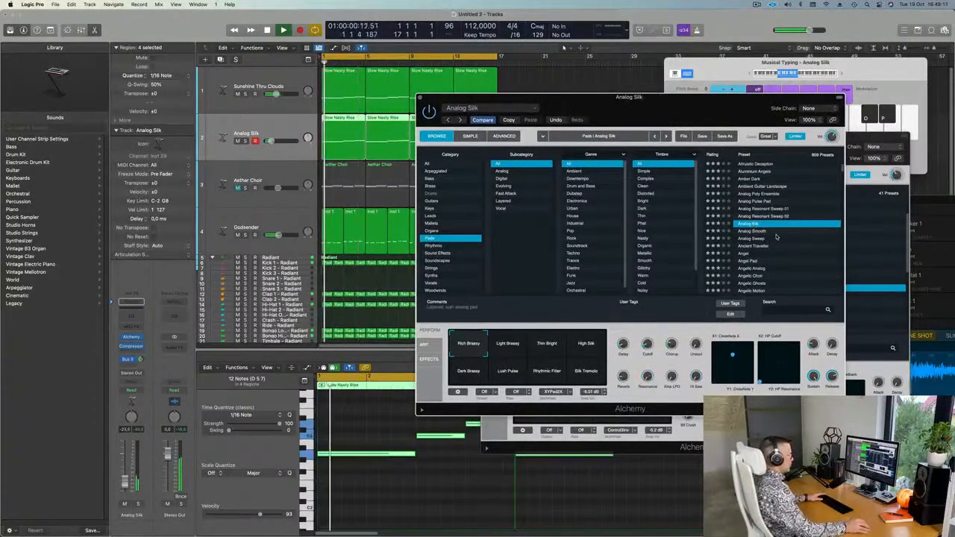
scroll(776, 238, down, 7)
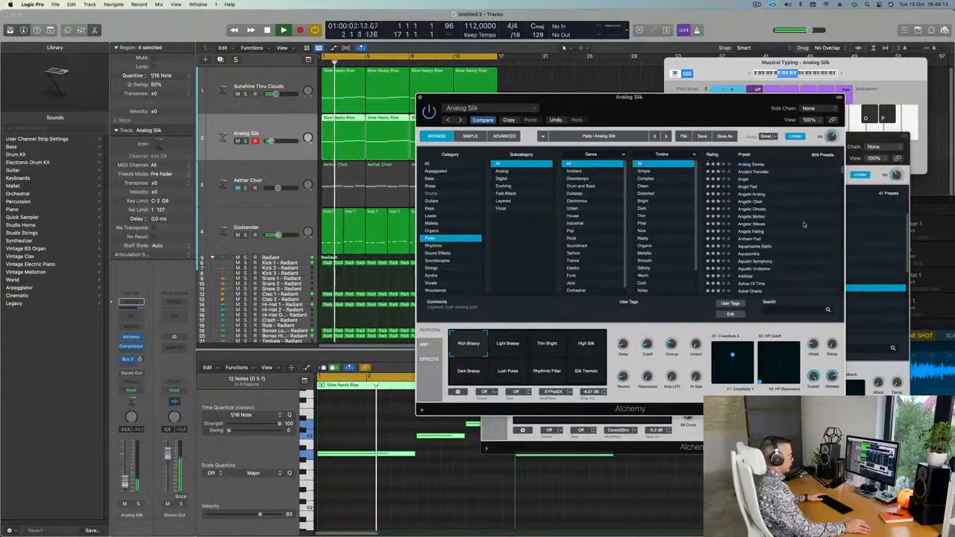
click(755, 238)
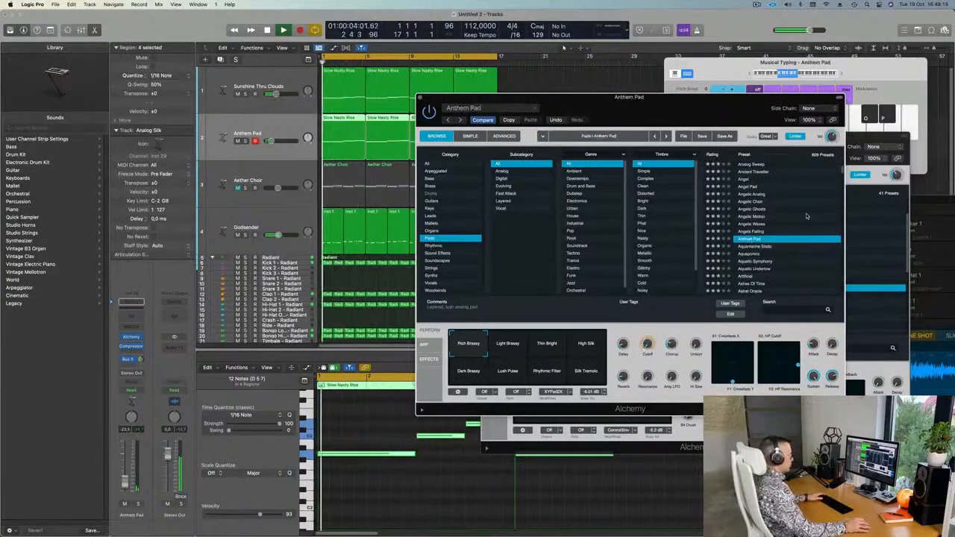
scroll(807, 217, down, 1)
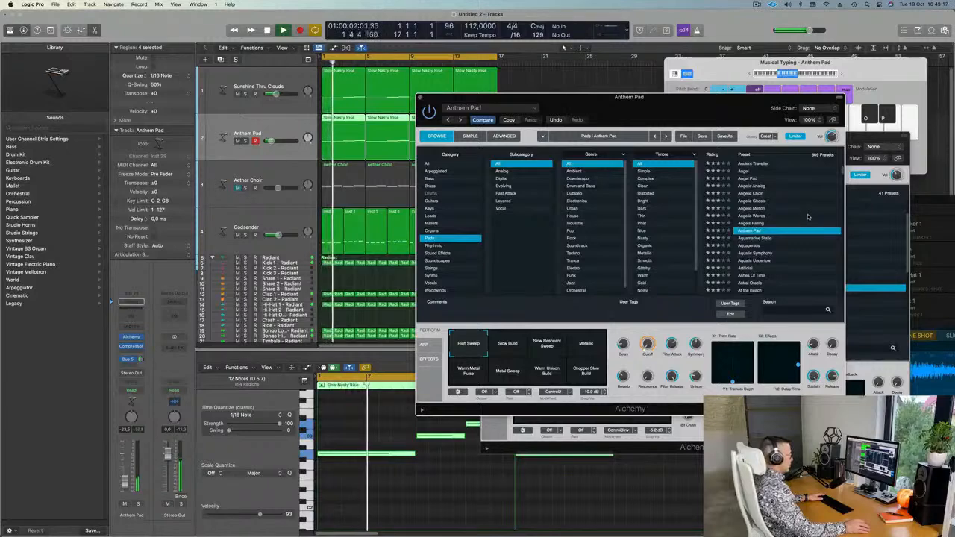
scroll(807, 217, down, 2)
click(764, 223)
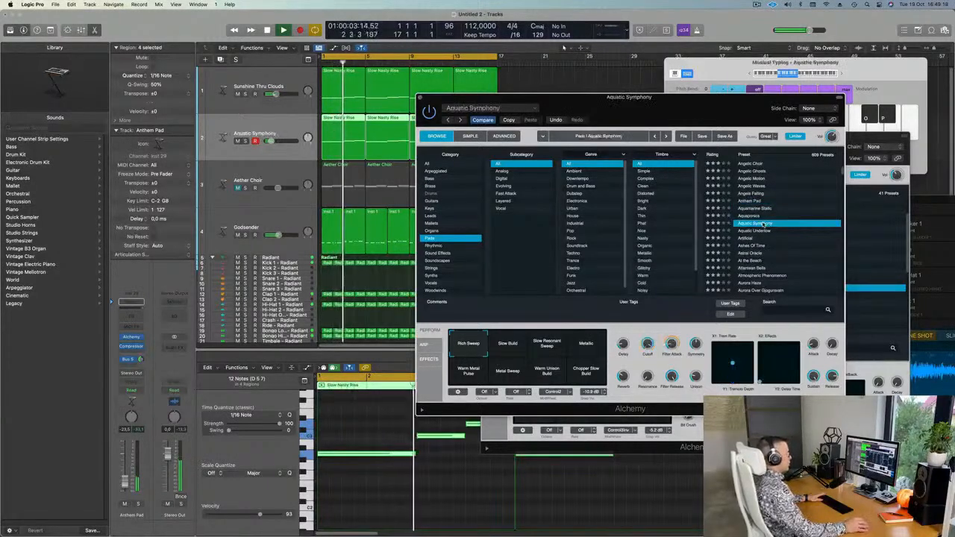
Load Astral Oracle, show Aether Choir's notes, and close the Astral Oracle window.
scroll(793, 226, down, 1)
scroll(796, 226, down, 1)
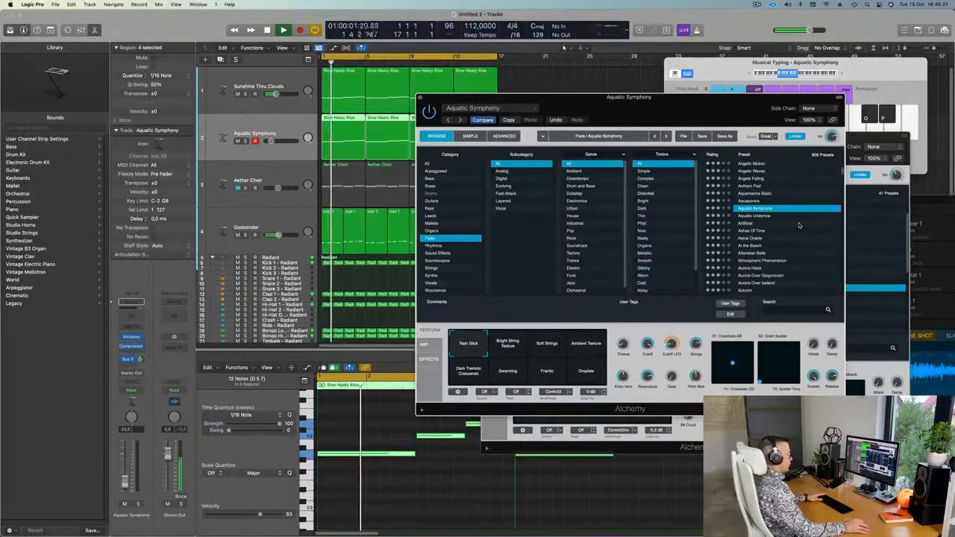
scroll(799, 225, down, 1)
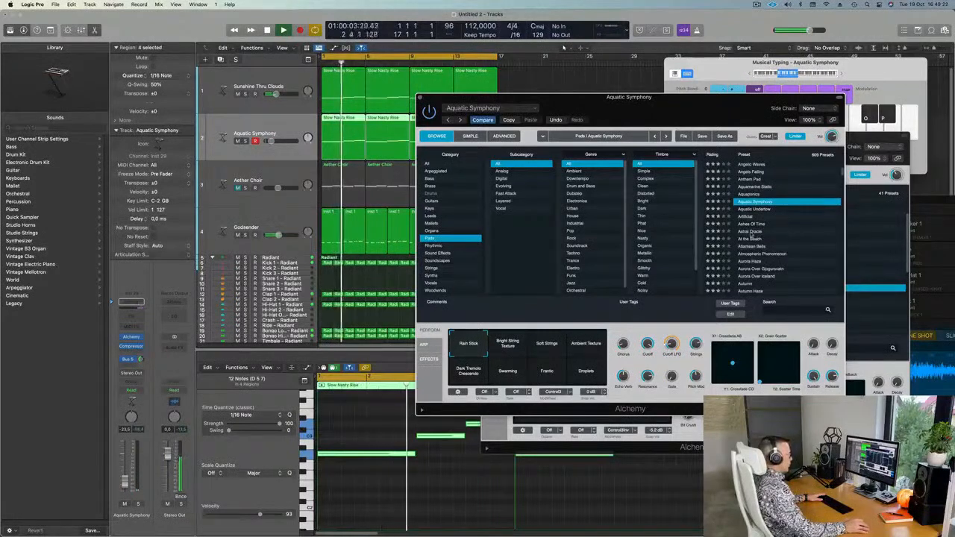
click(751, 232)
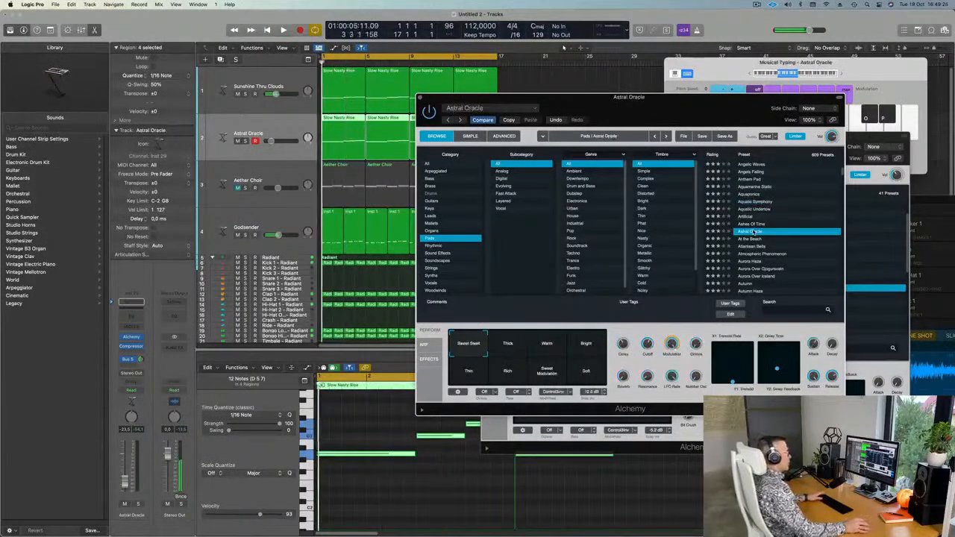
drag(660, 108, 722, 71)
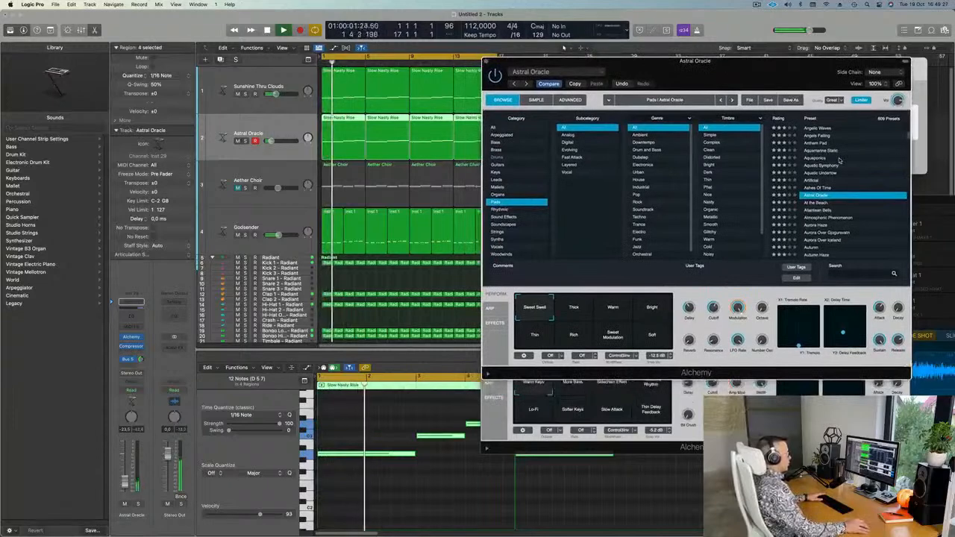
scroll(858, 167, down, 3)
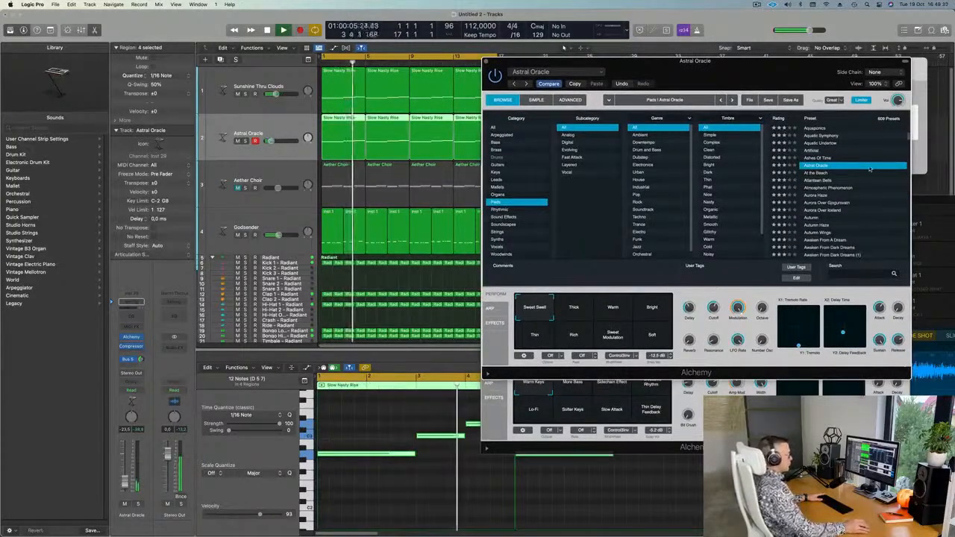
scroll(865, 167, down, 3)
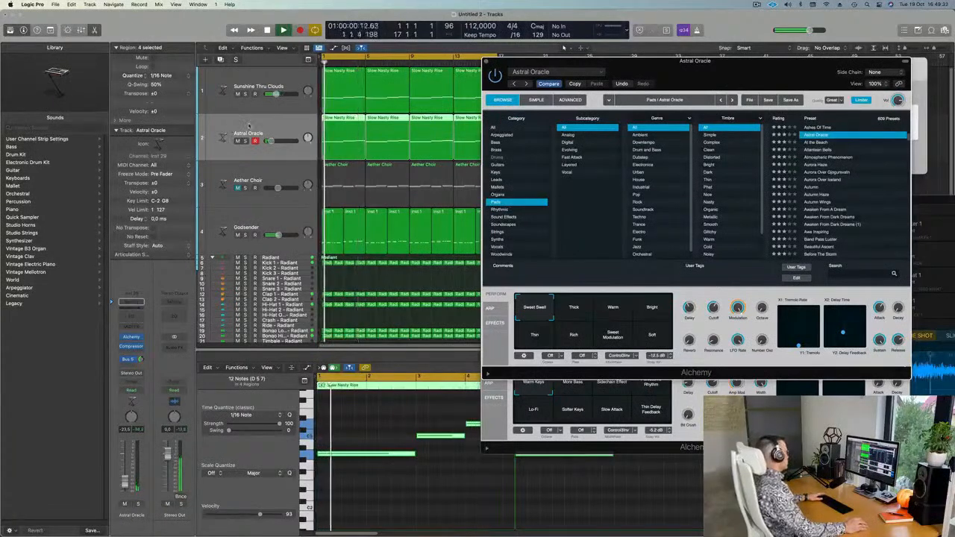
click(237, 188)
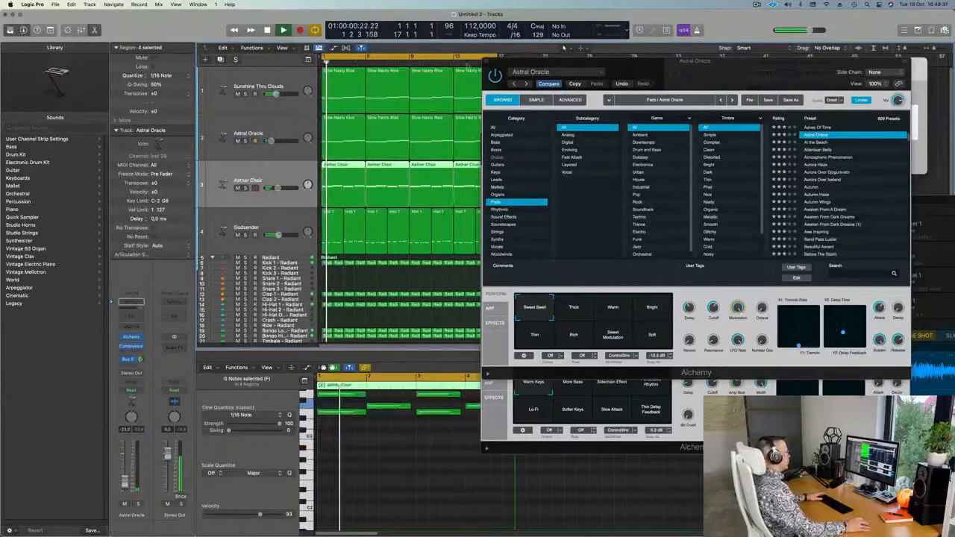
click(487, 60)
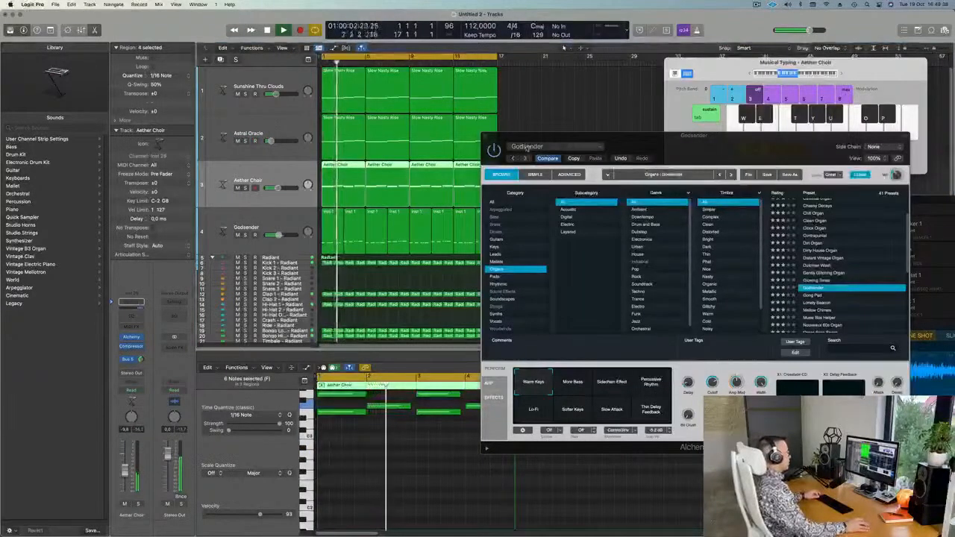
Close the Godsender window, repeat all regions through bar 33, and return to the start.
drag(526, 139, 505, 138)
click(463, 135)
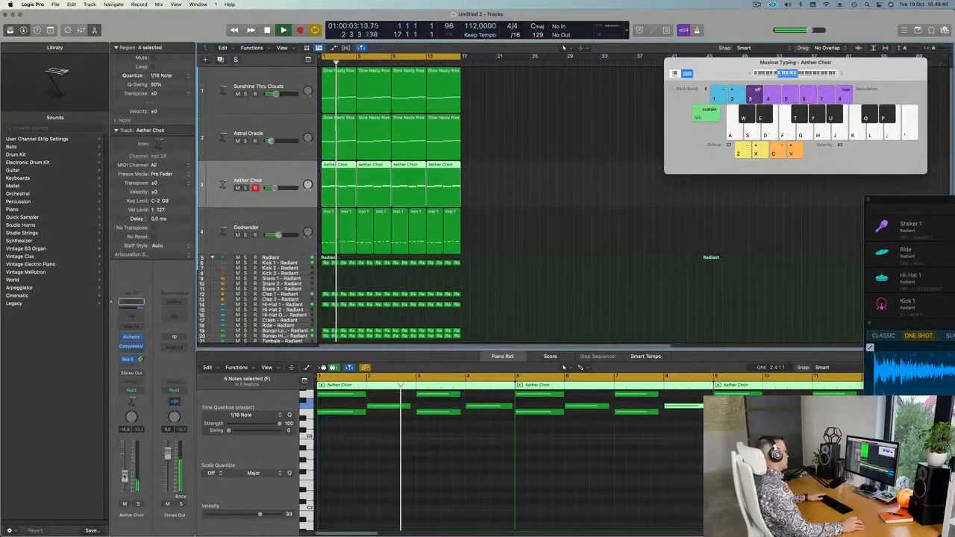
scroll(550, 233, down, 3)
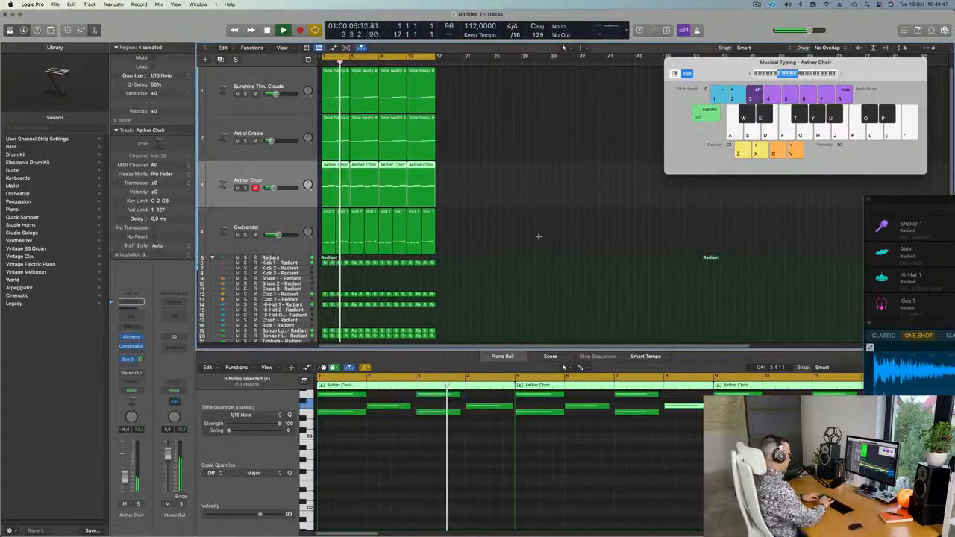
key(super+r)
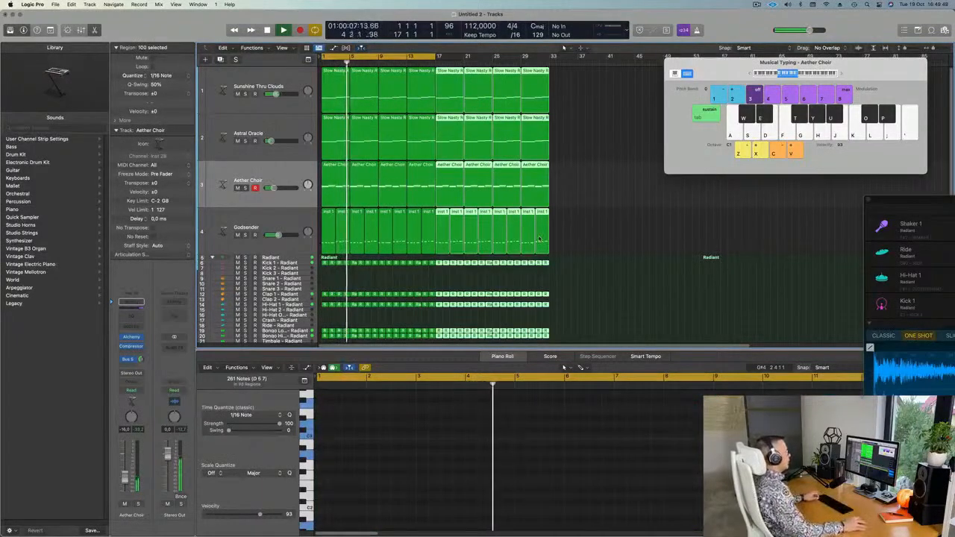
key(Return)
Zoom the arrangement in horizontally and show the Radiant region's notes.
scroll(448, 194, down, 1)
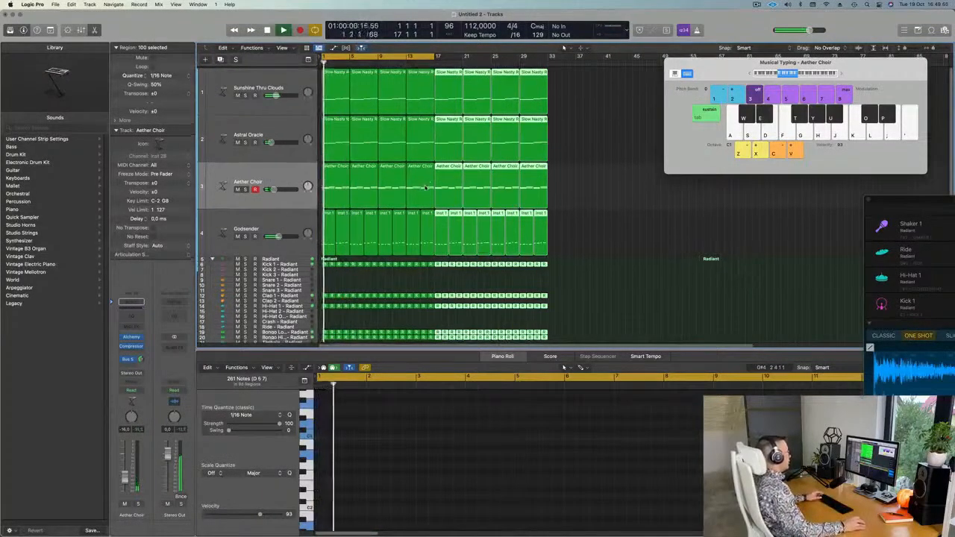
scroll(395, 238, down, 4)
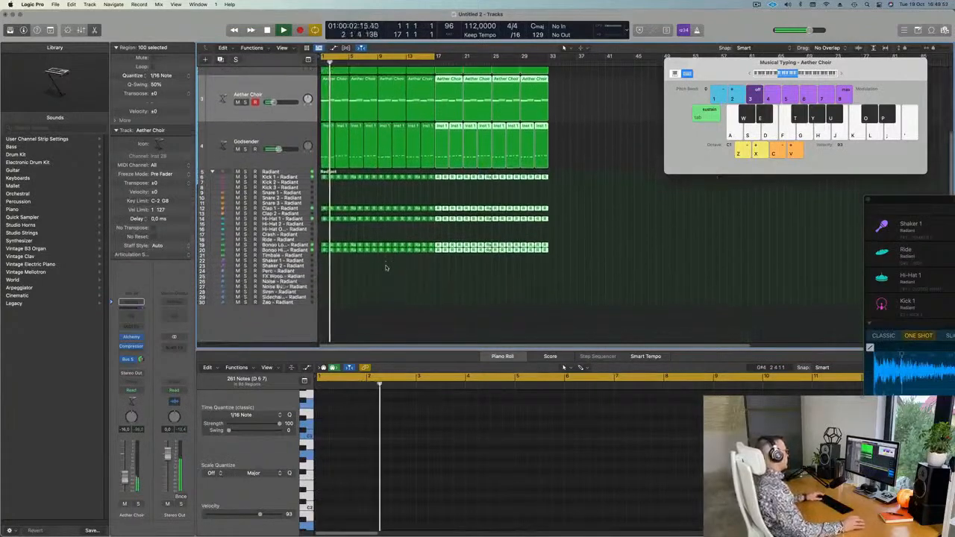
key(super+Right)
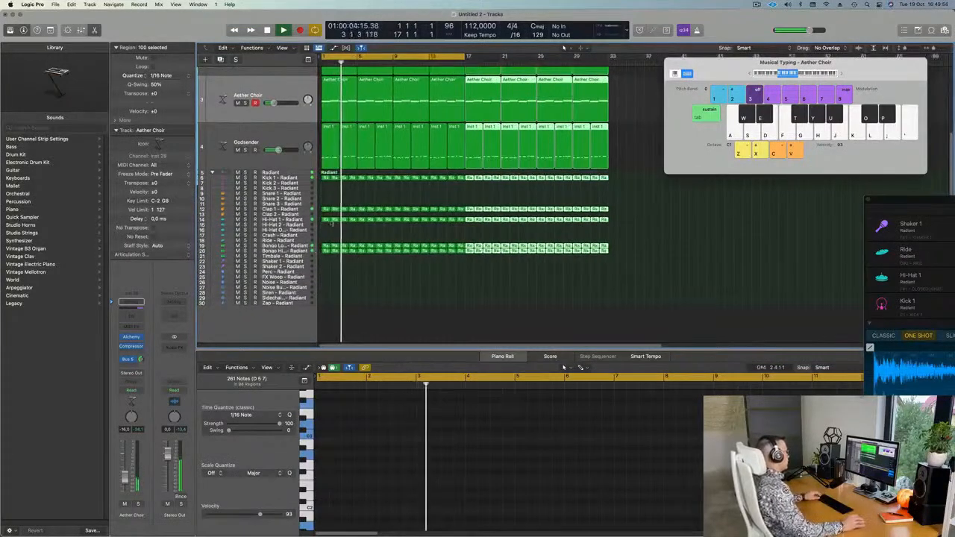
click(326, 179)
Copy the Radiant region onto Shaker 1 and duplicate its four notes slightly later.
drag(326, 178, 326, 261)
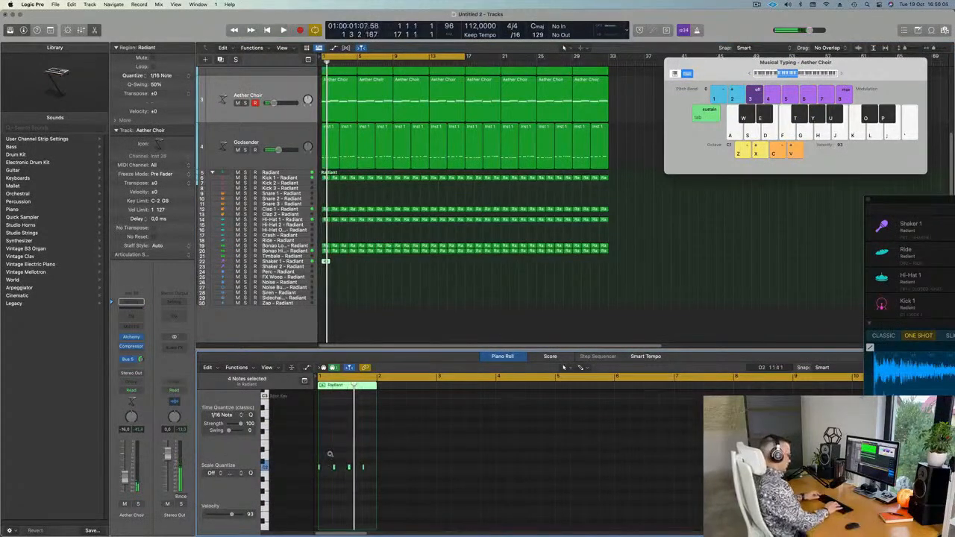
scroll(330, 455, down, 5)
scroll(334, 455, right, 4)
key(Return)
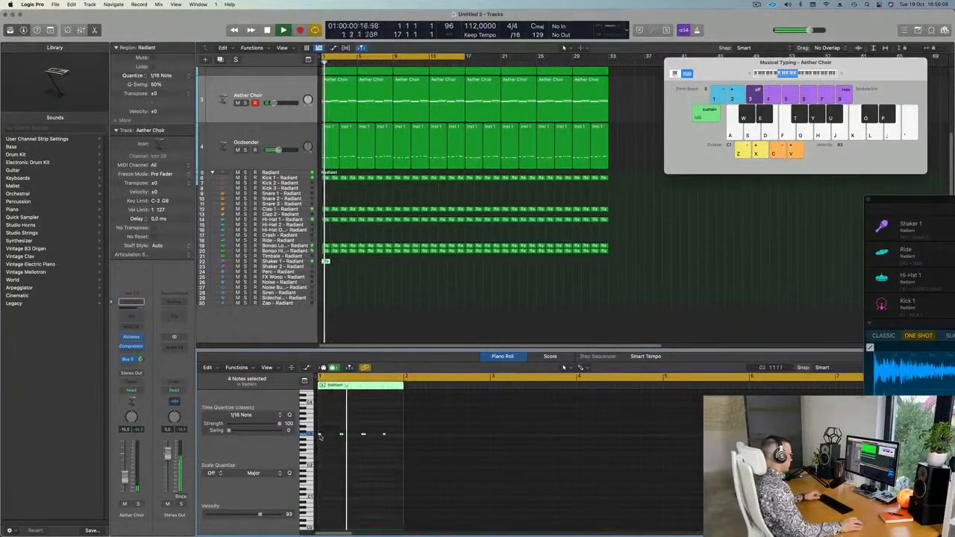
drag(320, 435, 338, 443)
key(Return)
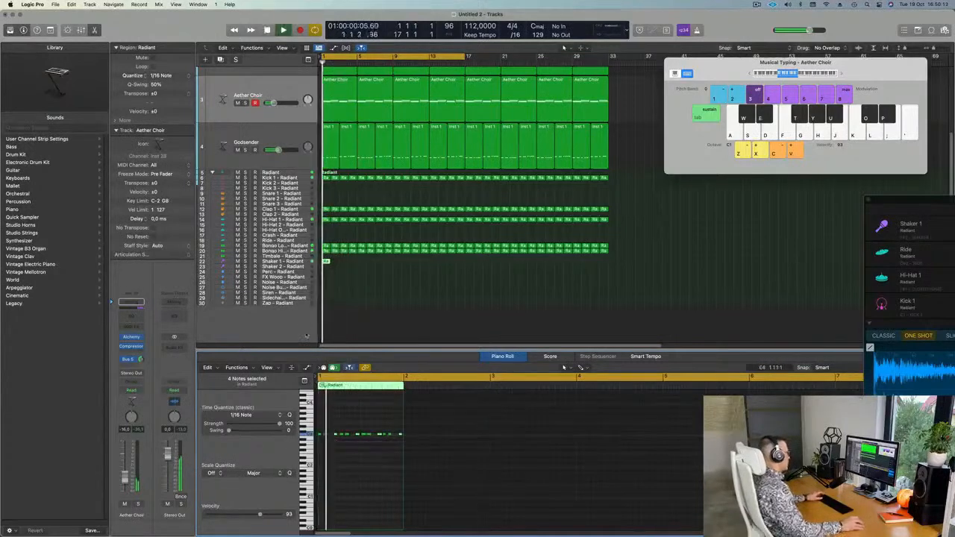
Repeat the Shaker 1 region several times across the arrangement.
click(300, 258)
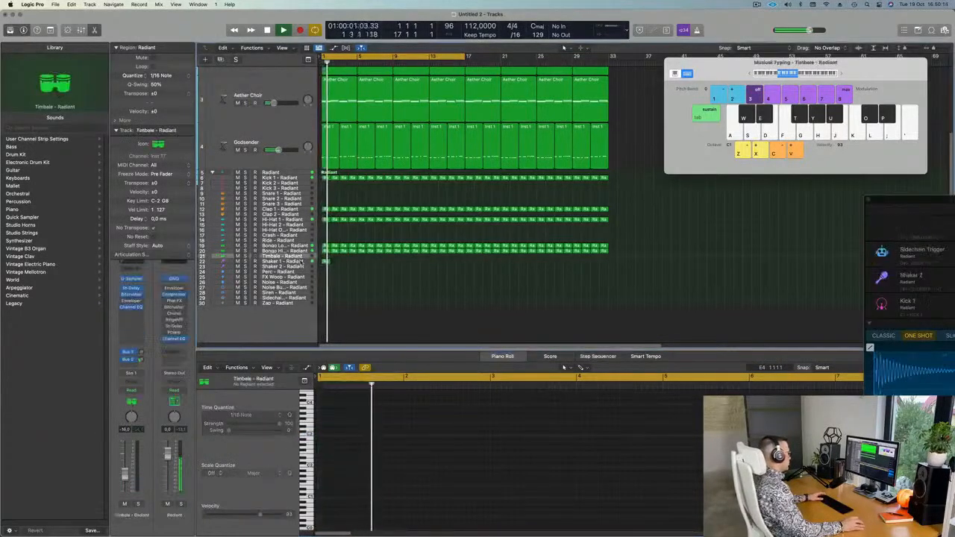
click(300, 261)
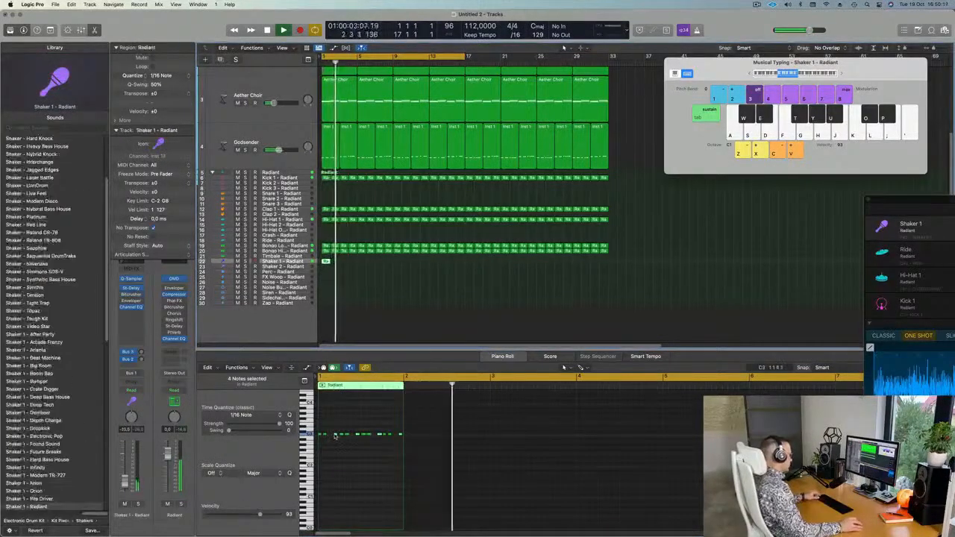
key(Return)
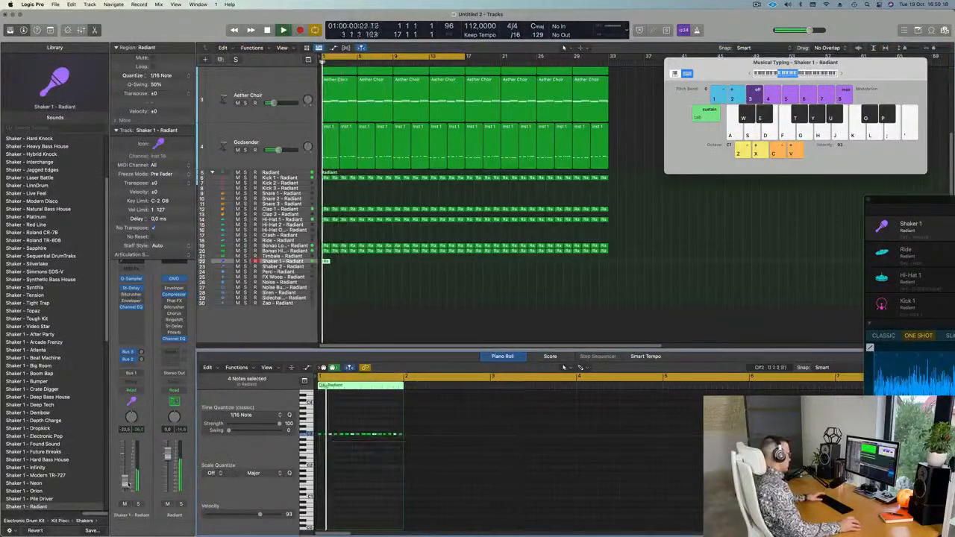
key(Return)
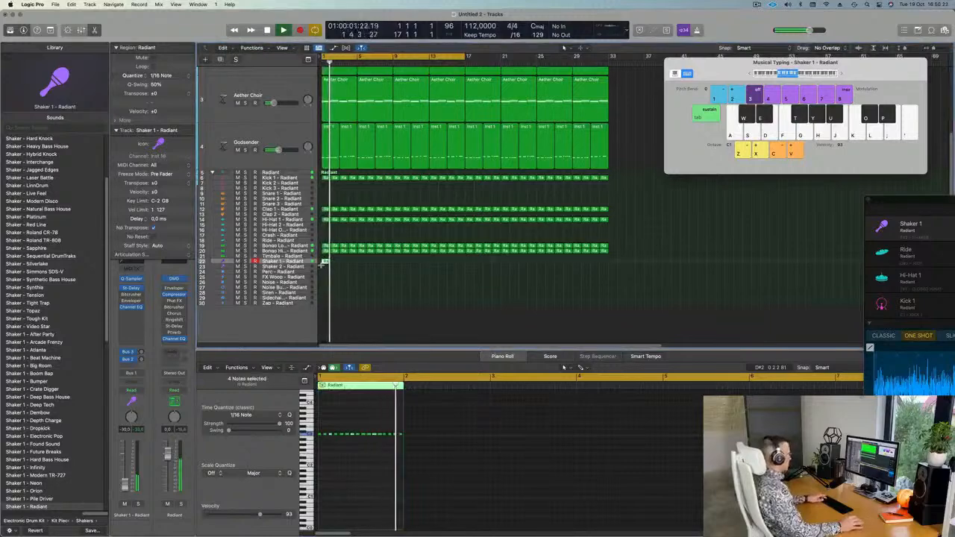
key(super+r)
key(super+r)
key(super+r)
key(super+r)
key(super+r)
key(super+r)
key(super+r)
key(super+r)
key(super+r)
key(super+r)
key(super+r)
key(super+r)
key(super+r)
key(super+r)
key(super+r)
key(super+r)
key(super+r)
key(super+r)
key(super+r)
key(super+r)
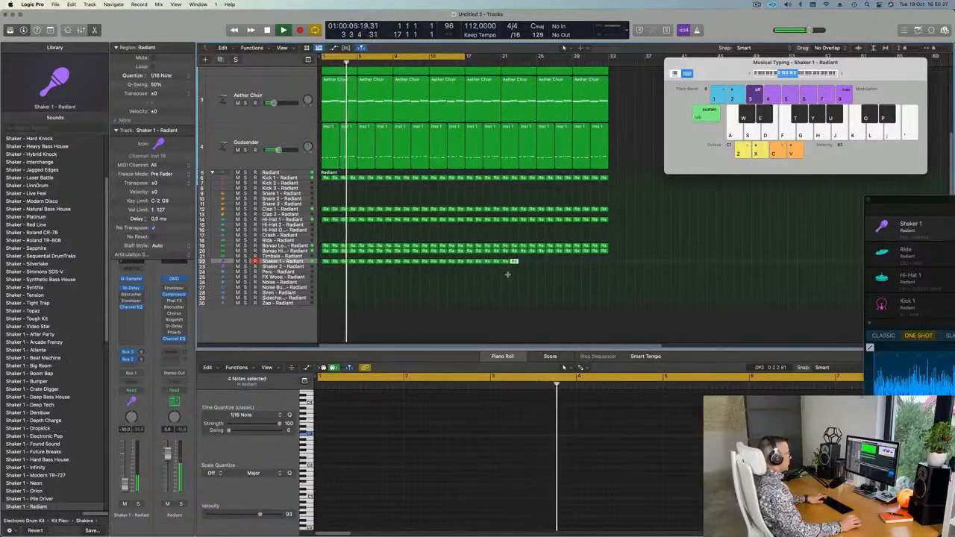
key(super+r)
key(super+r)
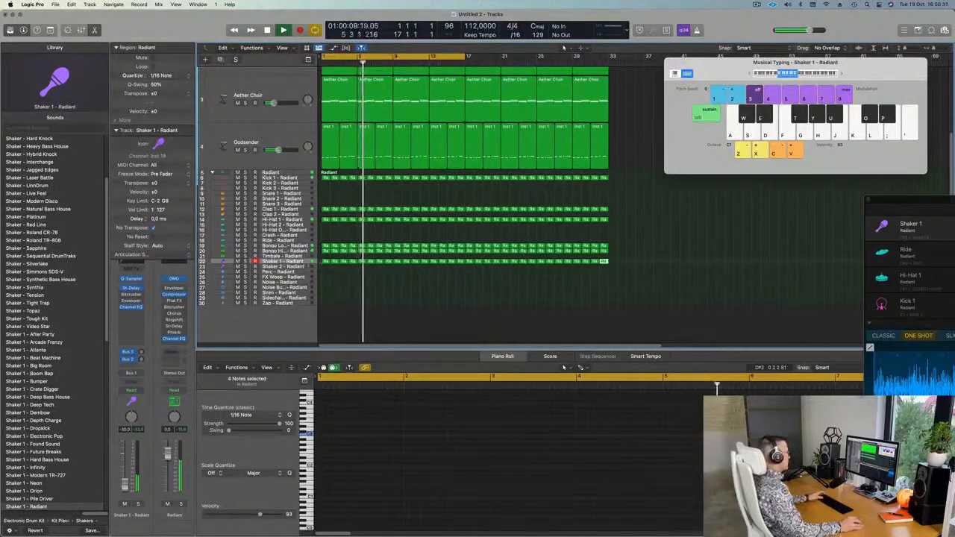
Move the repeated shaker regions down to Shaker 2, play them back, then select all regions.
click(306, 264)
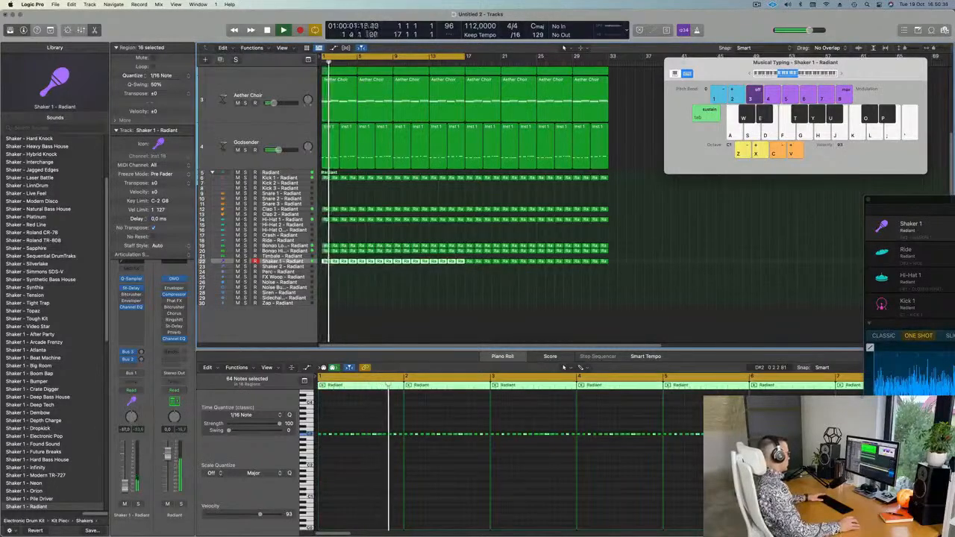
click(392, 290)
drag(347, 264, 324, 267)
click(285, 263)
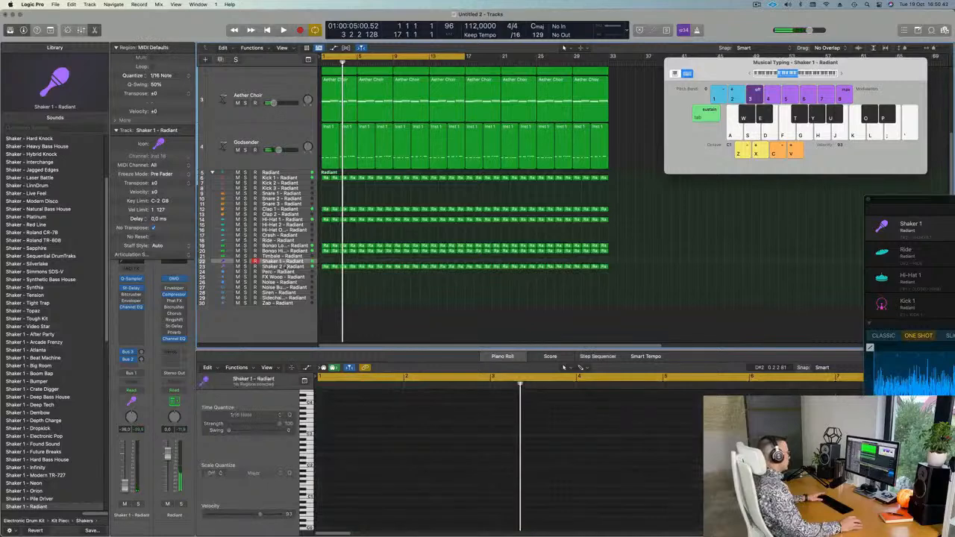
click(285, 267)
key(space)
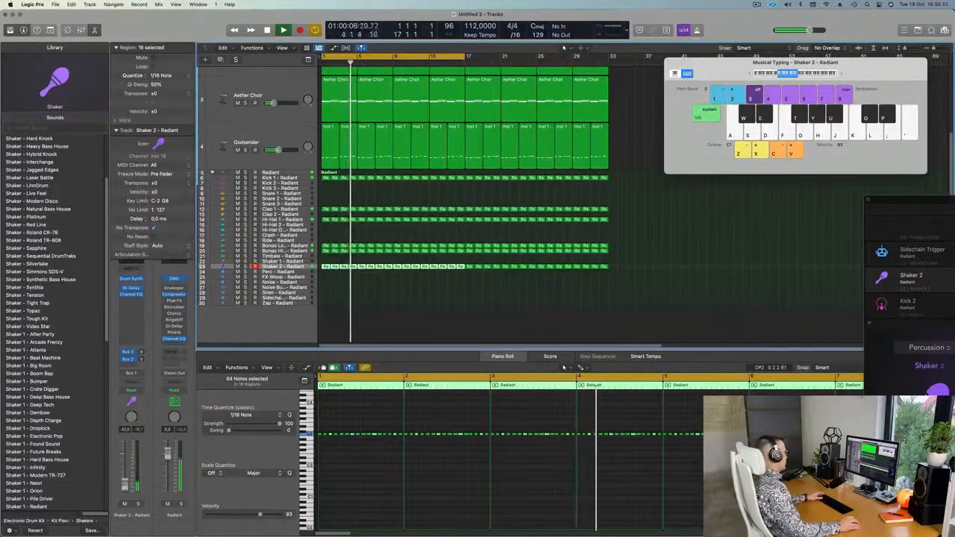
click(463, 326)
scroll(462, 326, down, 1)
key(super+a)
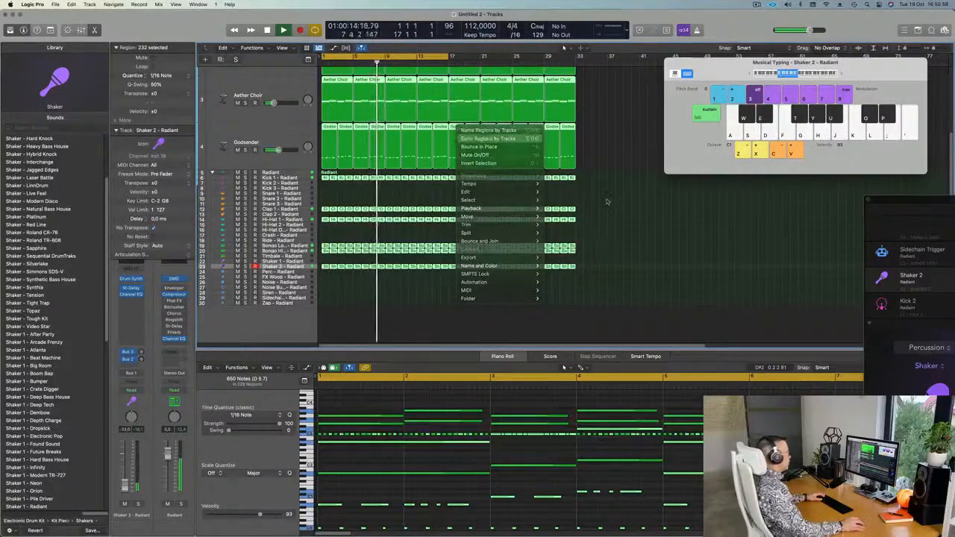
Apply Color Regions by Tracks to every region and zoom in on the Tracks area.
click(614, 321)
scroll(561, 308, up, 3)
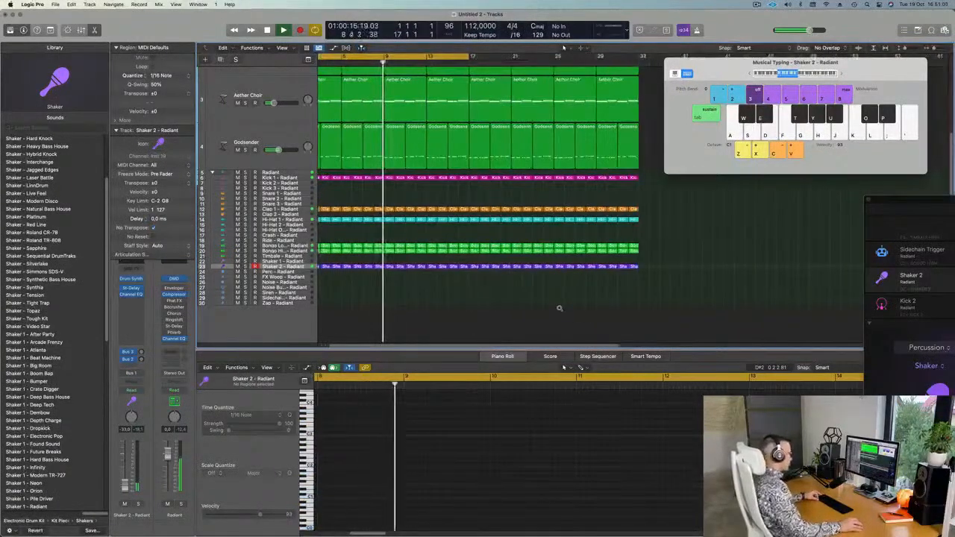
scroll(558, 308, up, 3)
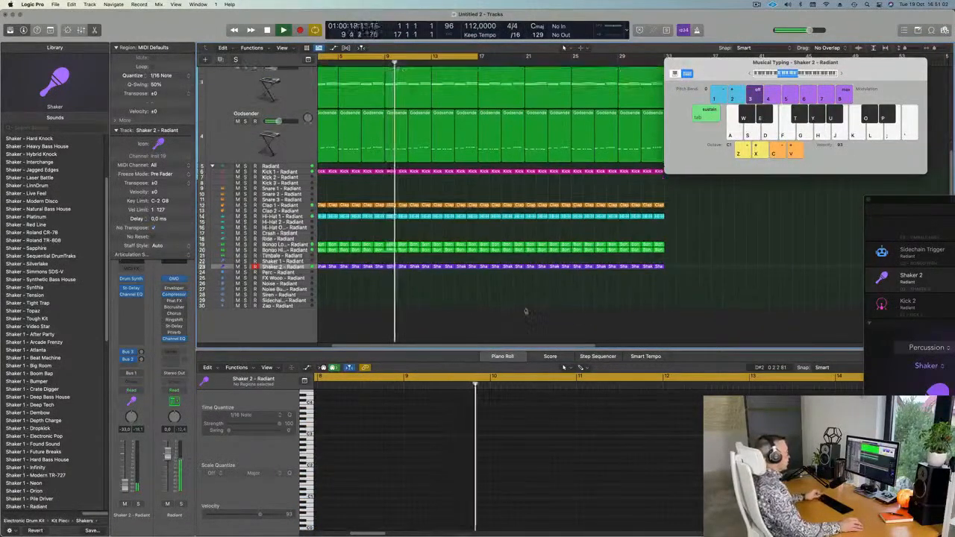
scroll(525, 312, up, 2)
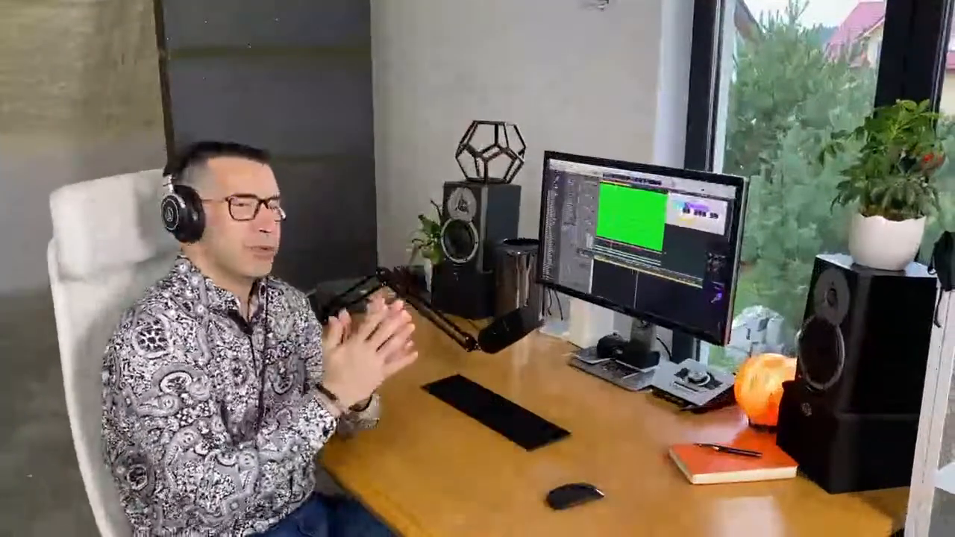